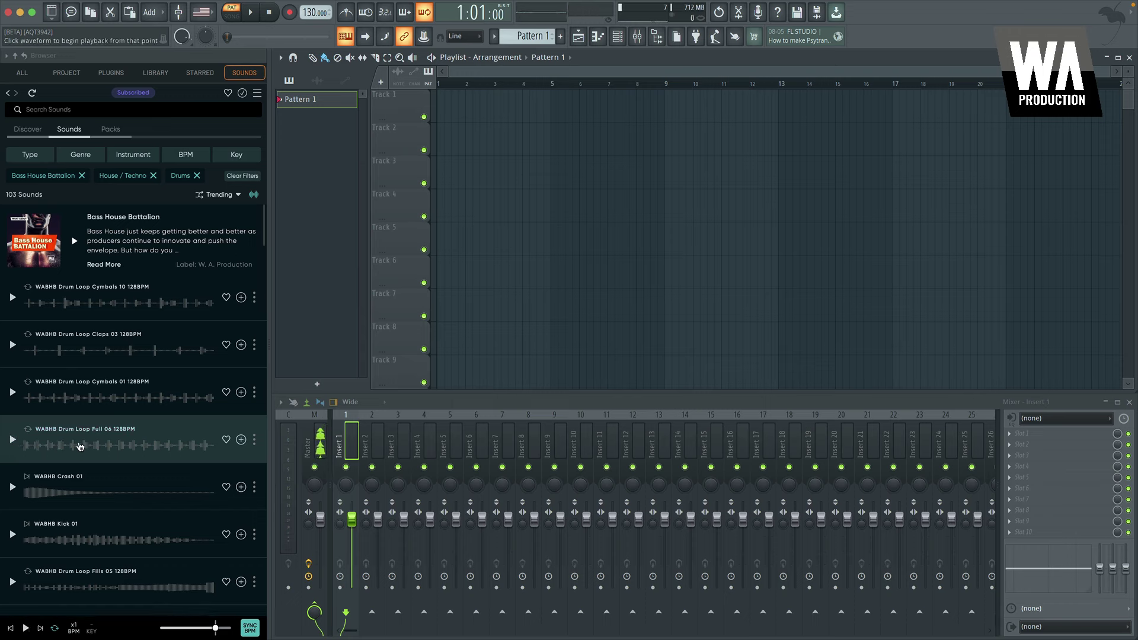
Place the WABHB Drum Loop Full 06 128BPM sample at bar 1 of the playlist's first track
drag(400, 163, 441, 109)
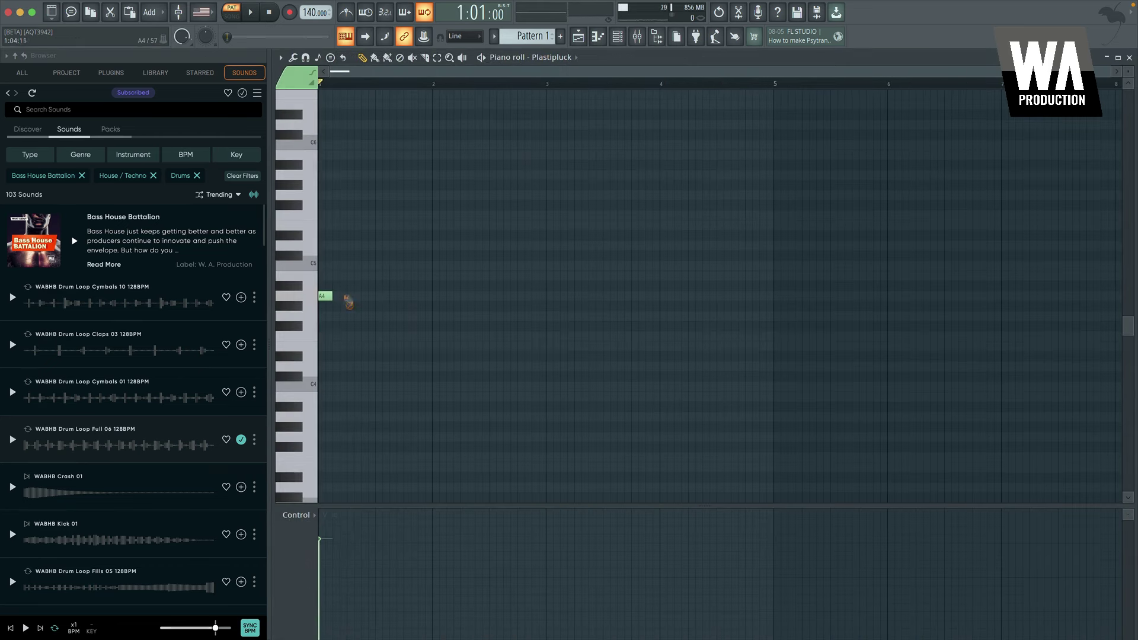
Fill bar 1 of the Plastipluck pattern with five evenly repeated short chord notes on A4, C5 and E5
drag(345, 300, 437, 297)
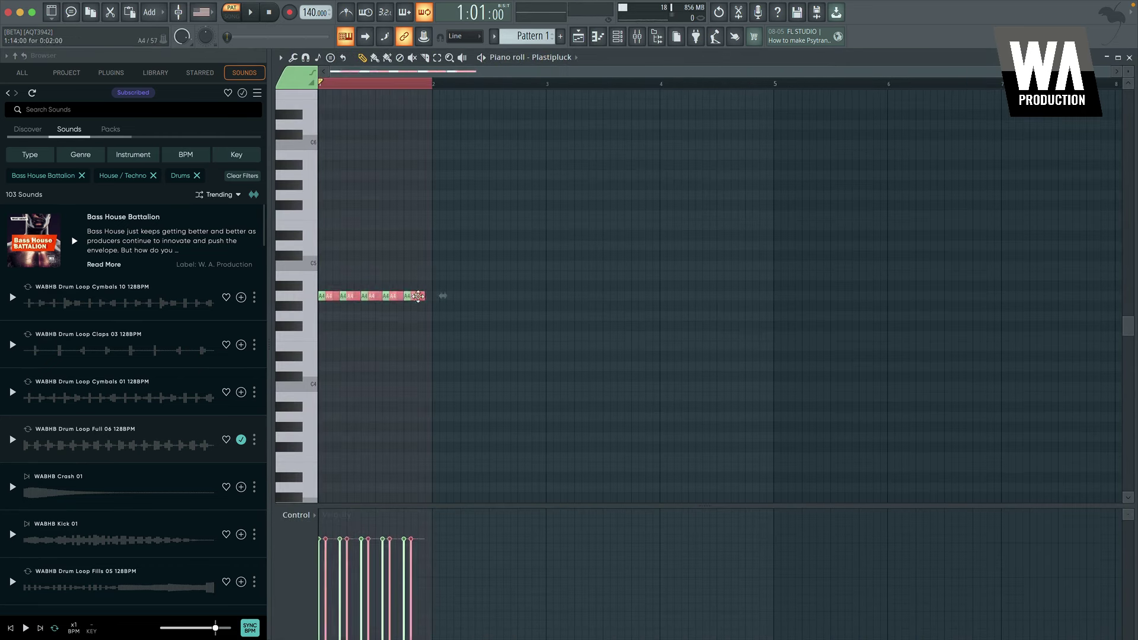
drag(323, 266, 415, 265)
drag(329, 225, 415, 219)
Duplicate the chords into bar 2 two semitones lower and raise the middle notes there to B4
key(ctrl+a)
key(ctrl+b)
key(Down)
key(Down)
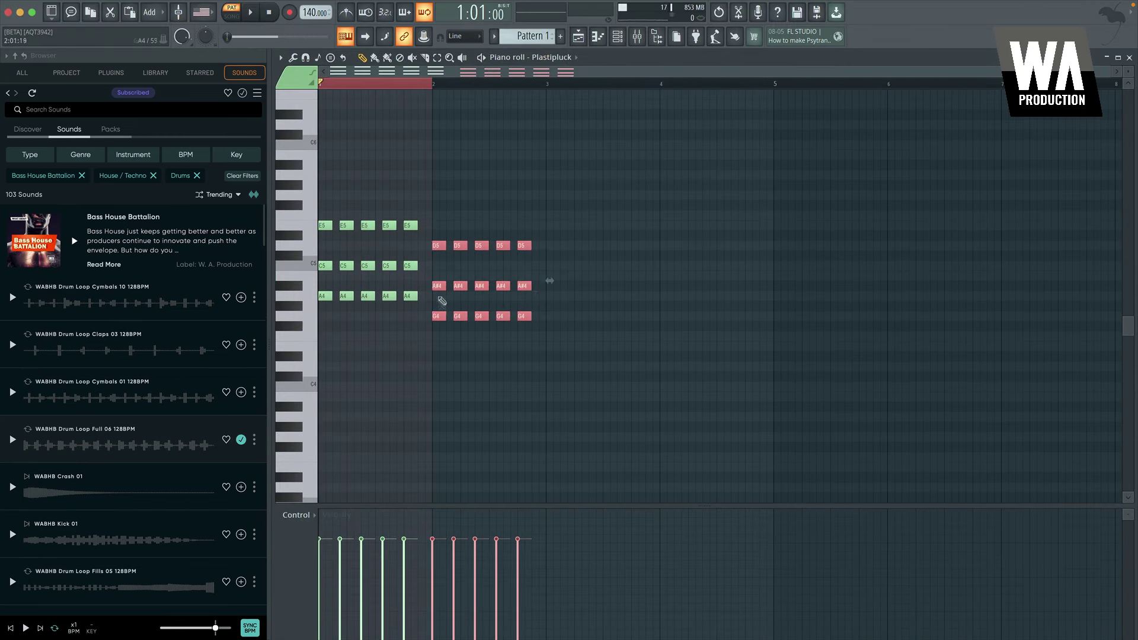
click(435, 284)
key(Up)
Duplicate the two chord bars into bars 3 and 4 seven semitones lower, and lower their middle notes to F4 and G4
key(ctrl+a)
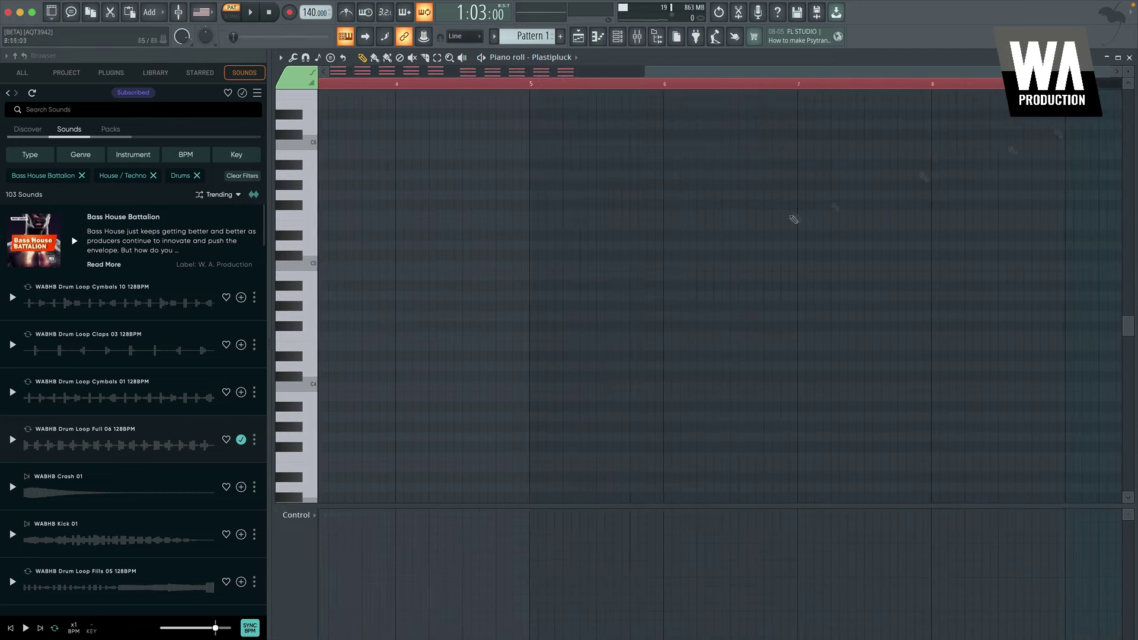
scroll(796, 218, up, 1)
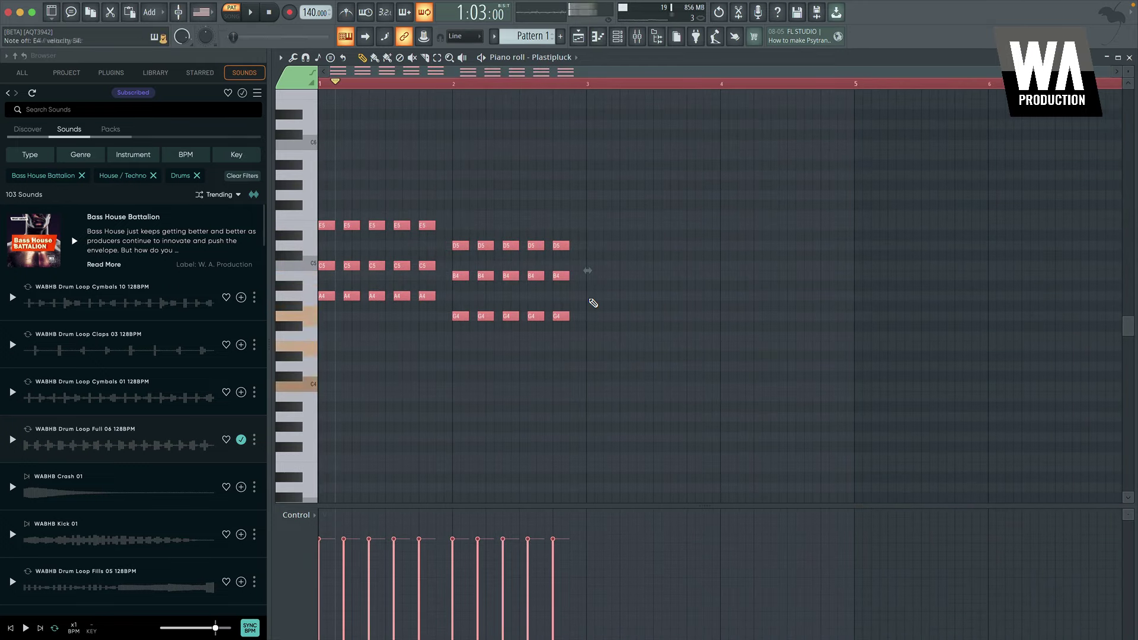
key(ctrl+b)
key(Down)
key(Down)
key(Down)
key(Down)
key(Down)
key(Down)
key(Down)
key(space)
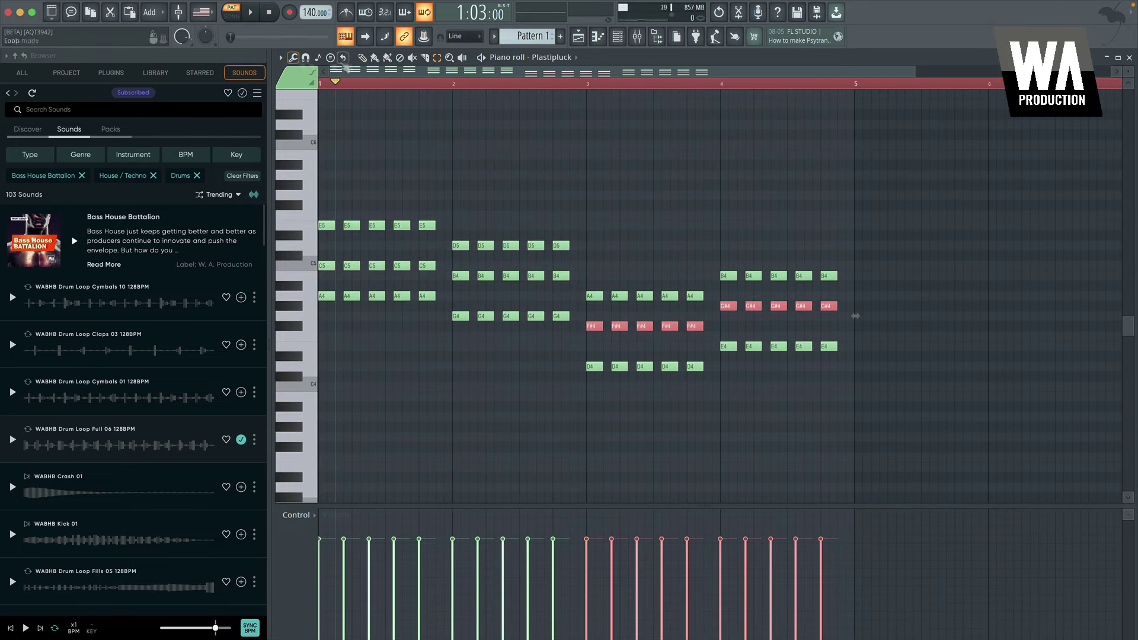
key(Down)
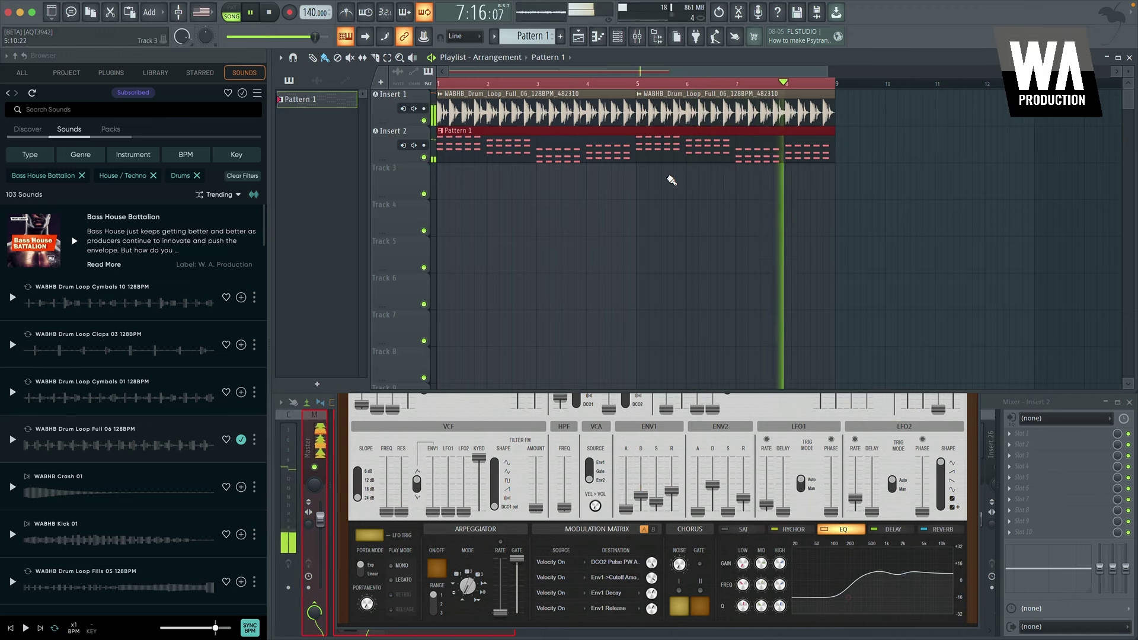
Switch off the main curve in DodgePro on Insert 2 during playback, close the plugin and stop playback
click(385, 152)
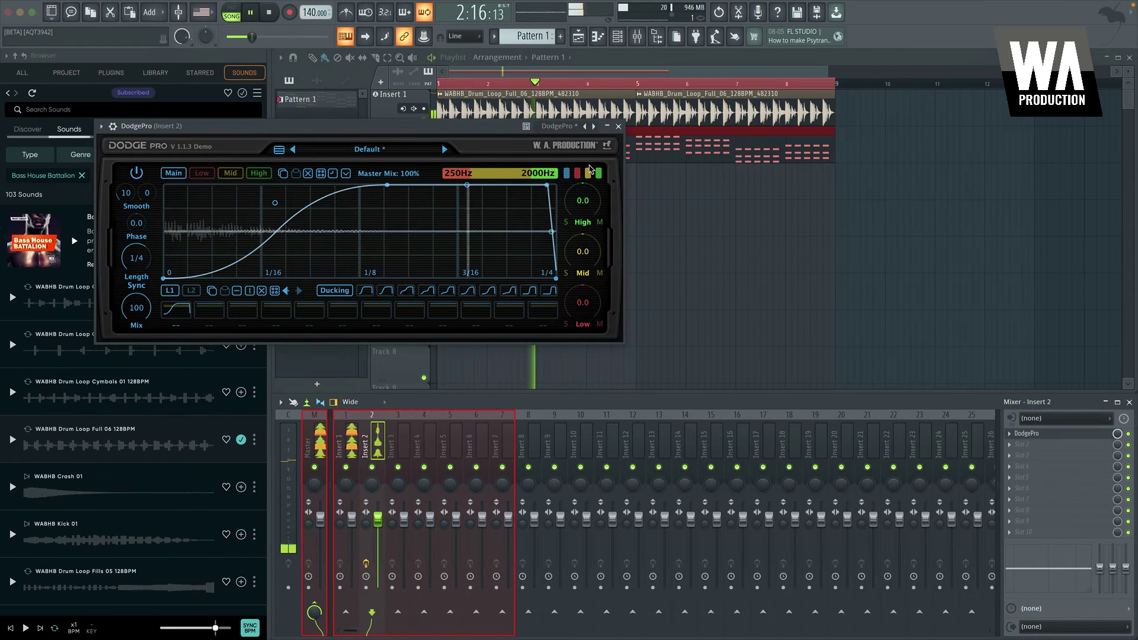
click(567, 173)
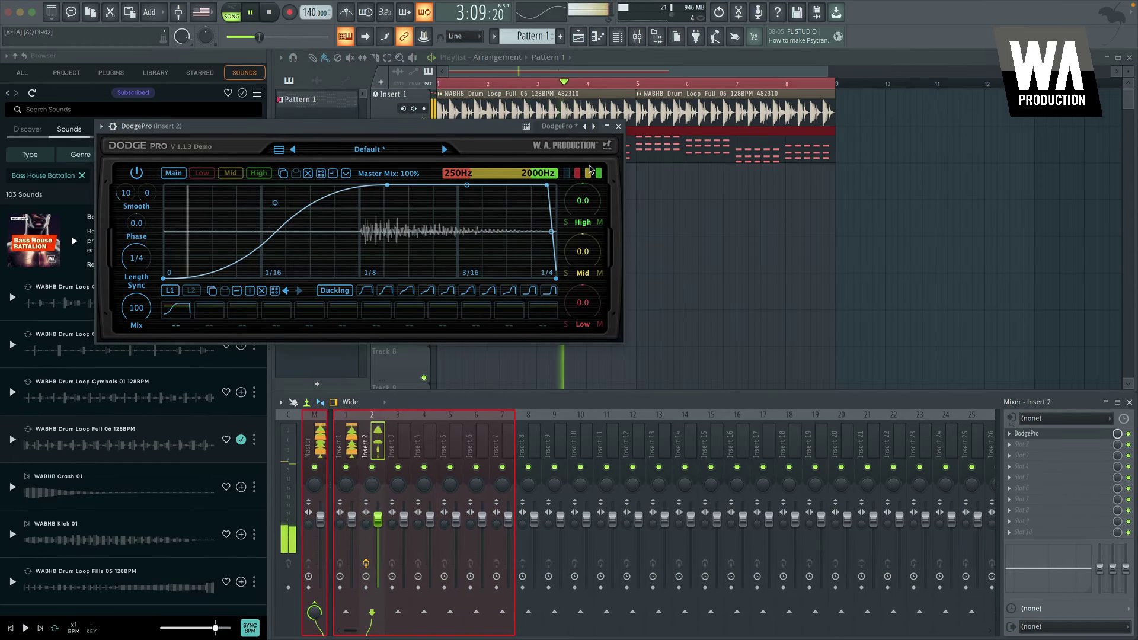
click(619, 127)
key(space)
Copy the lowest note of every Plastipluck chord one octave down as A3, G3, D3 and E3 bass notes
key(F7)
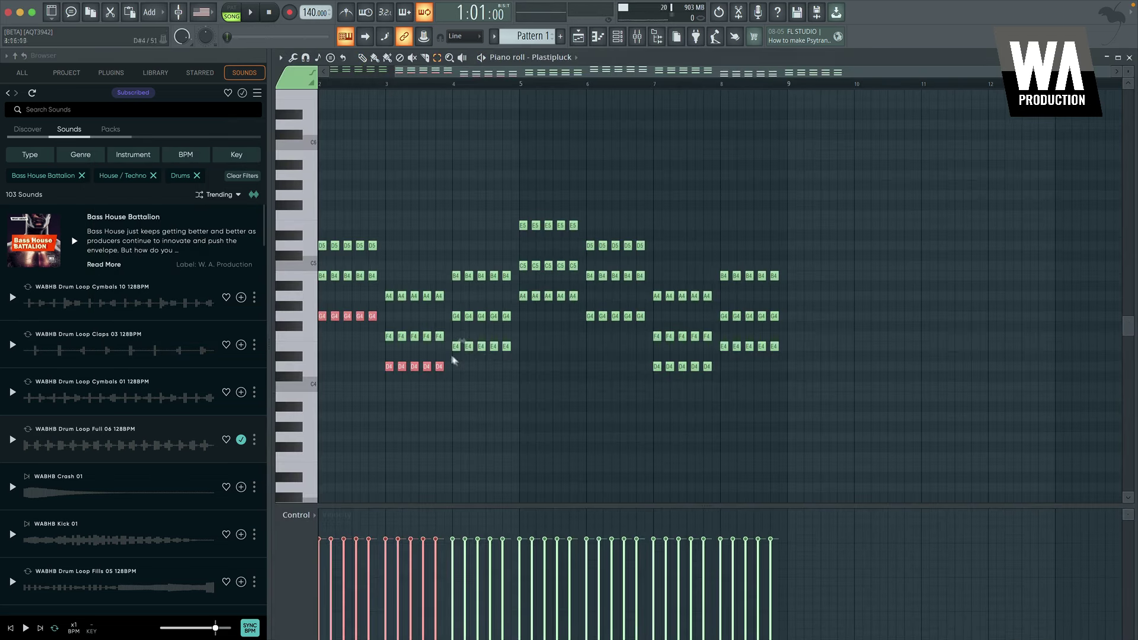
drag(323, 316, 327, 439)
scroll(382, 438, up, 3)
scroll(478, 416, down, 3)
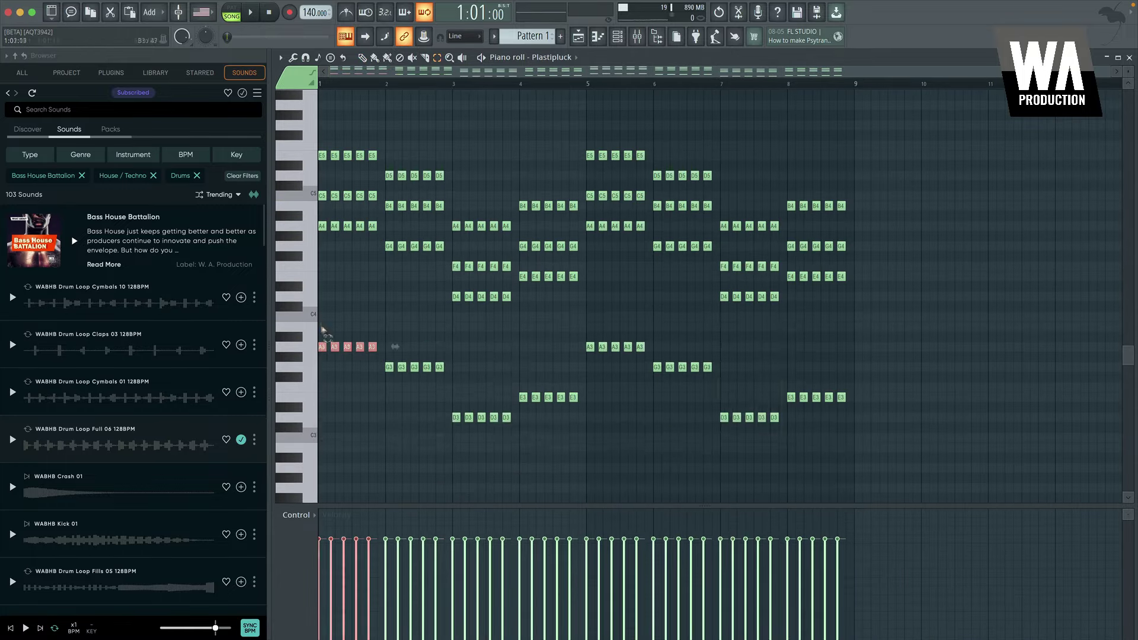
Move the lower chord notes in bars 3, 4, 7 and 8 up one octave and start playback
scroll(457, 386, up, 2)
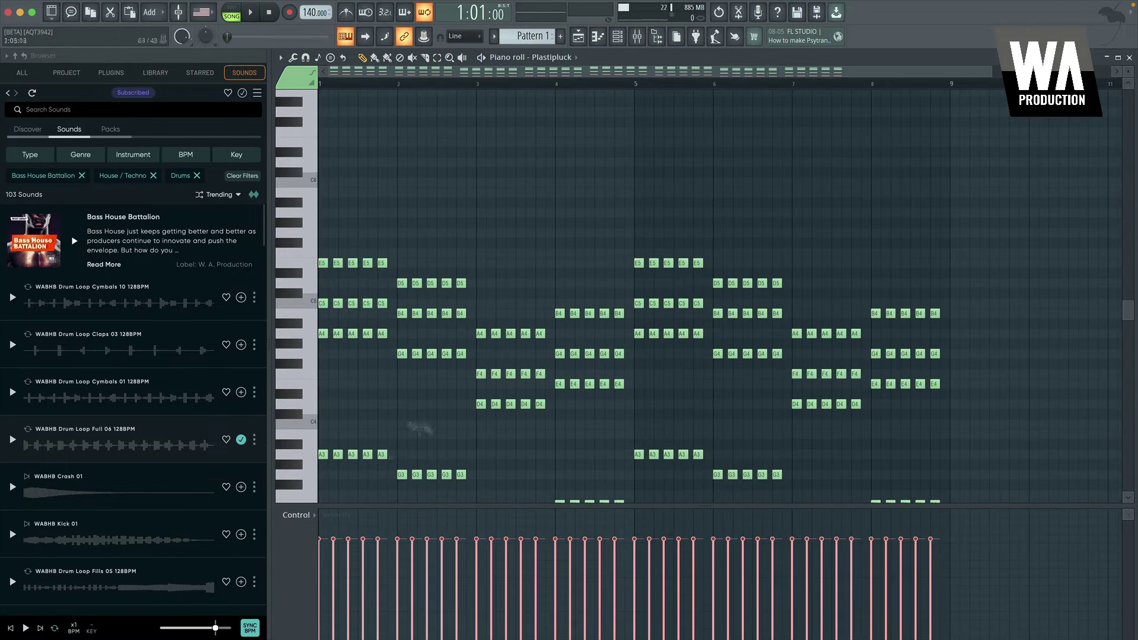
drag(469, 379, 986, 409)
drag(479, 404, 479, 280)
key(space)
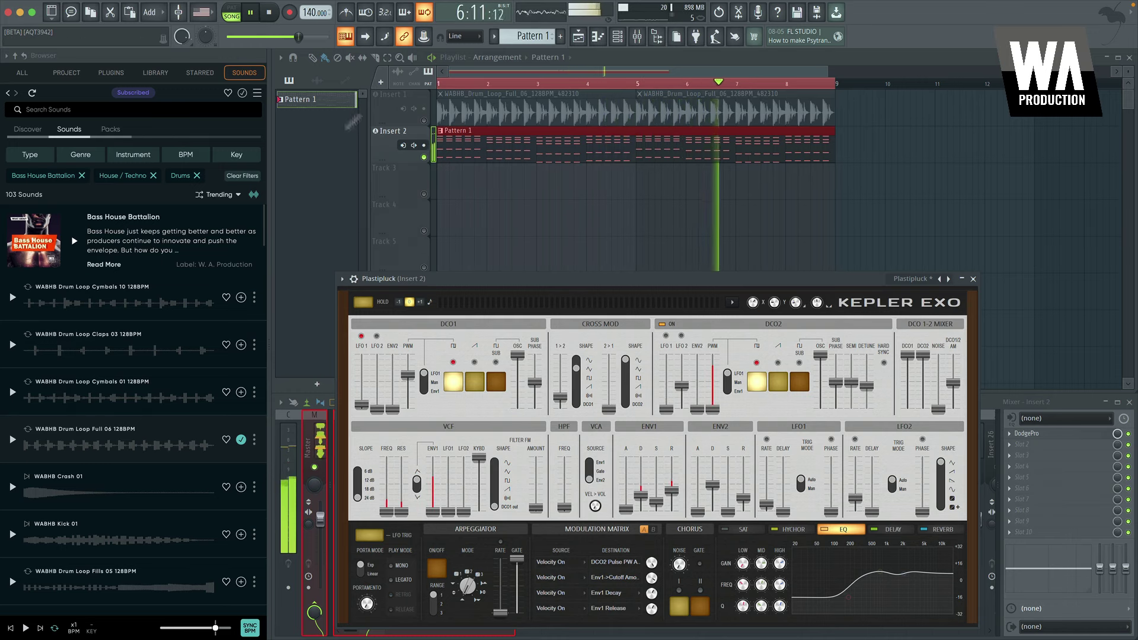
Take the Insert 2 playlist track out of solo so the drum loop plays along
right_click(425, 157)
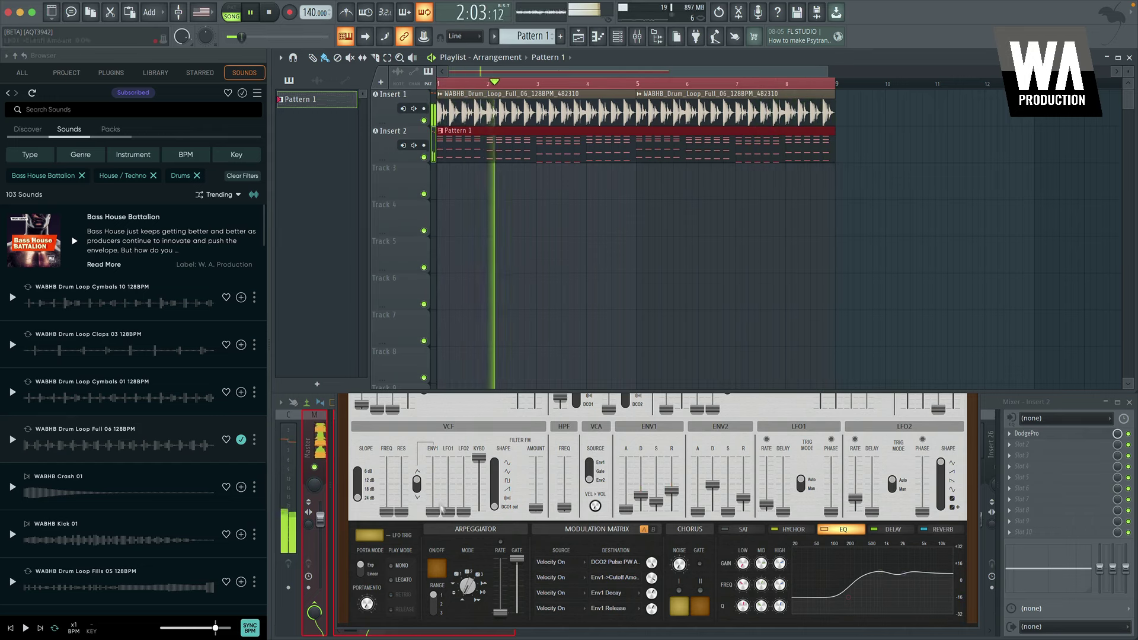
click(376, 440)
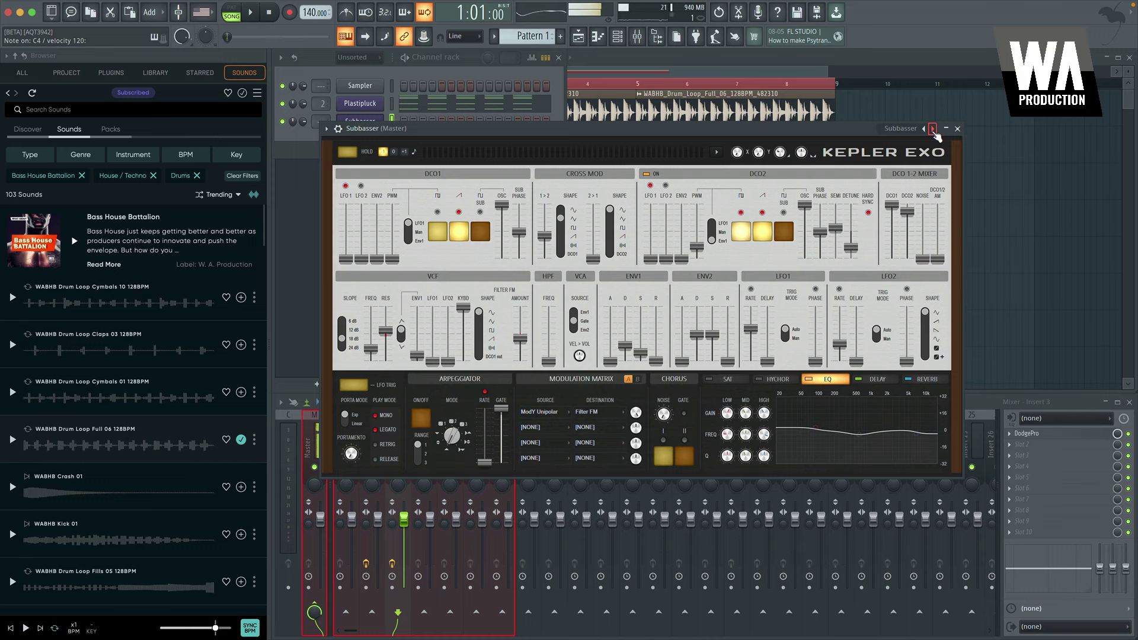
Try the next Kepler Exo preset and switch back to Subbasser
click(933, 129)
click(924, 128)
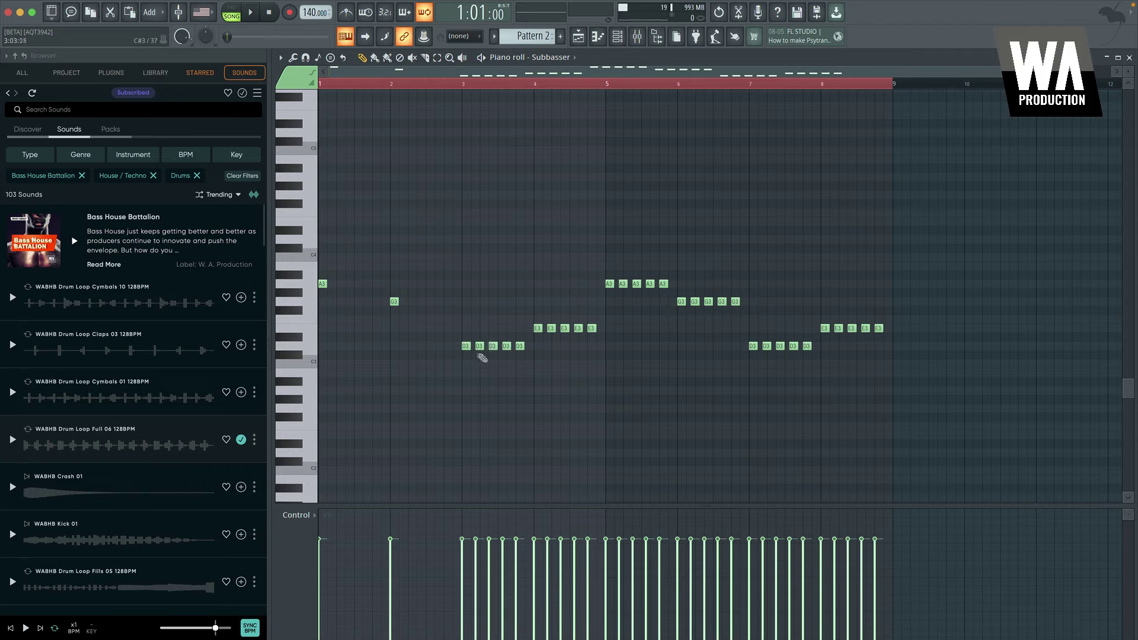
Rework the Subbasser line into a one-long, two-shorter, one-short rhythm per bar on A3, G3, D3 and E3, repeated through bar 8
right_click(719, 302)
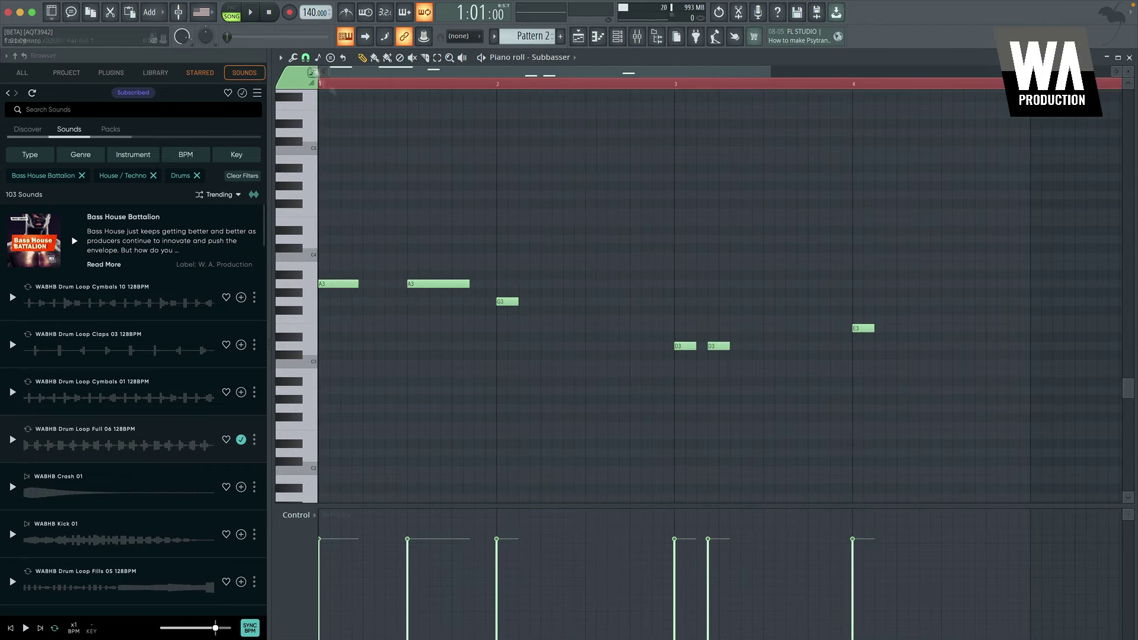
scroll(415, 298, up, 3)
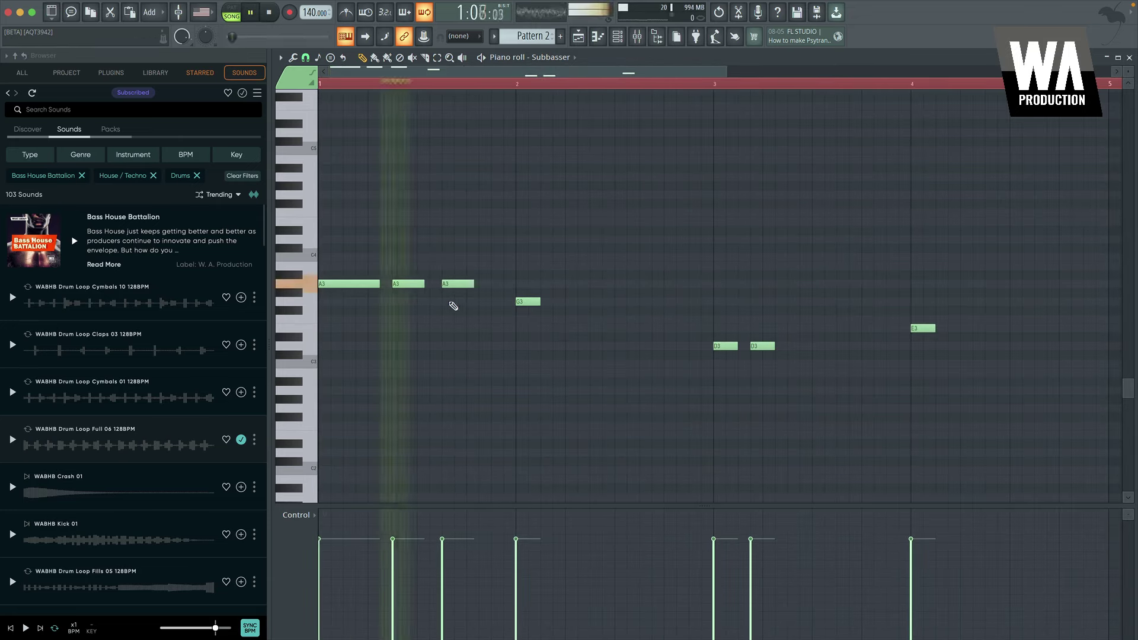
key(space)
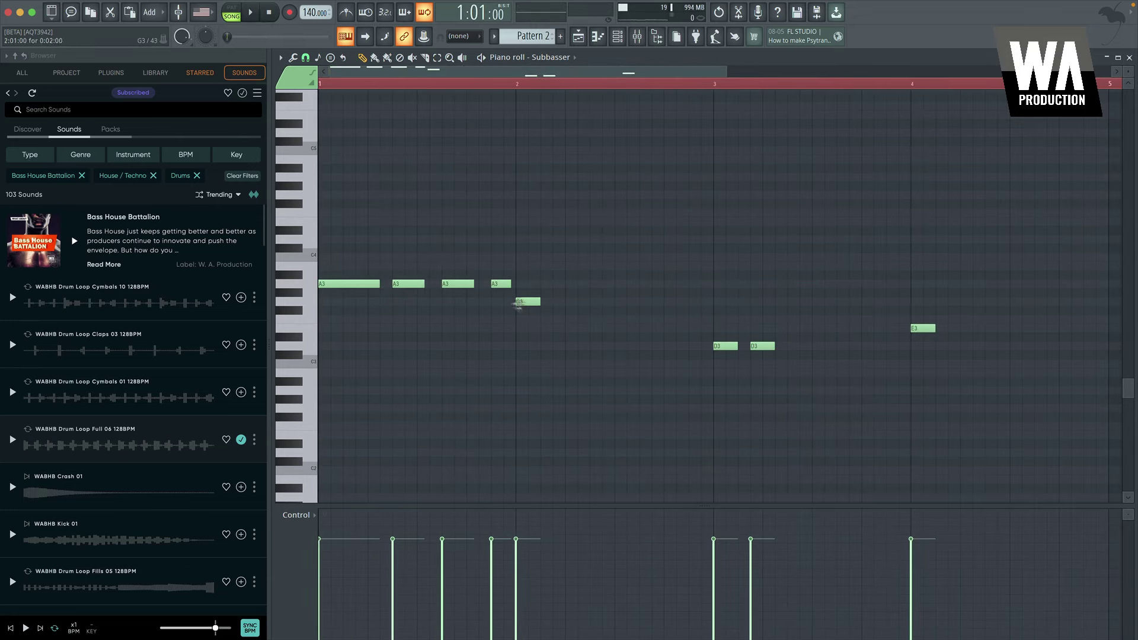
drag(344, 284, 709, 302)
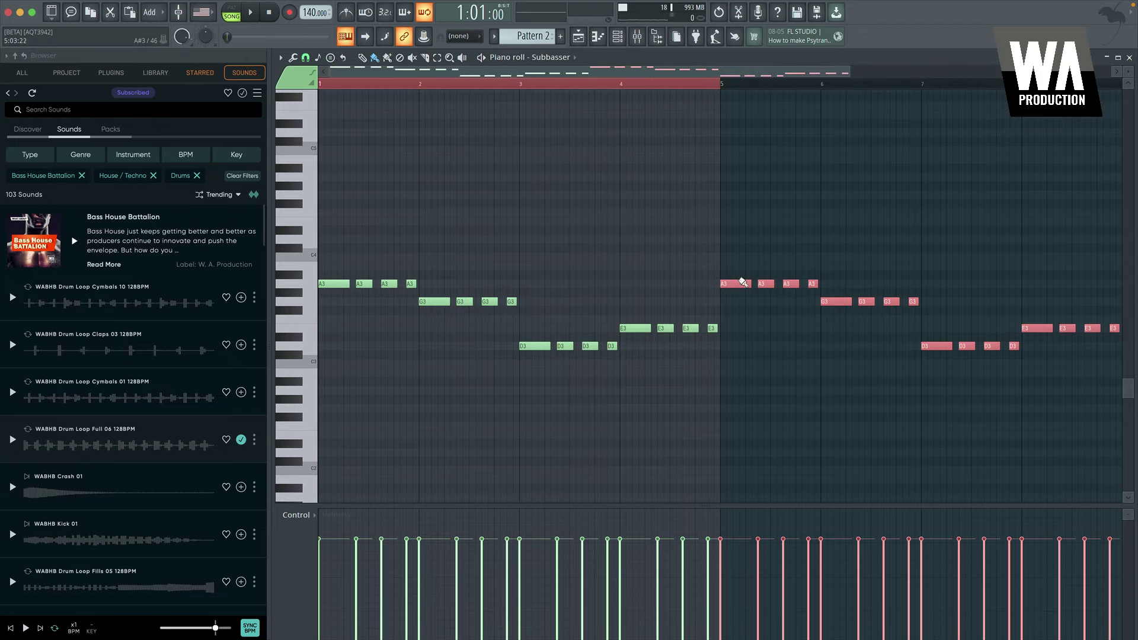
Play back the Subbasser bass line with the drums and pluck, and return to the playlist
key(space)
key(ctrl+a)
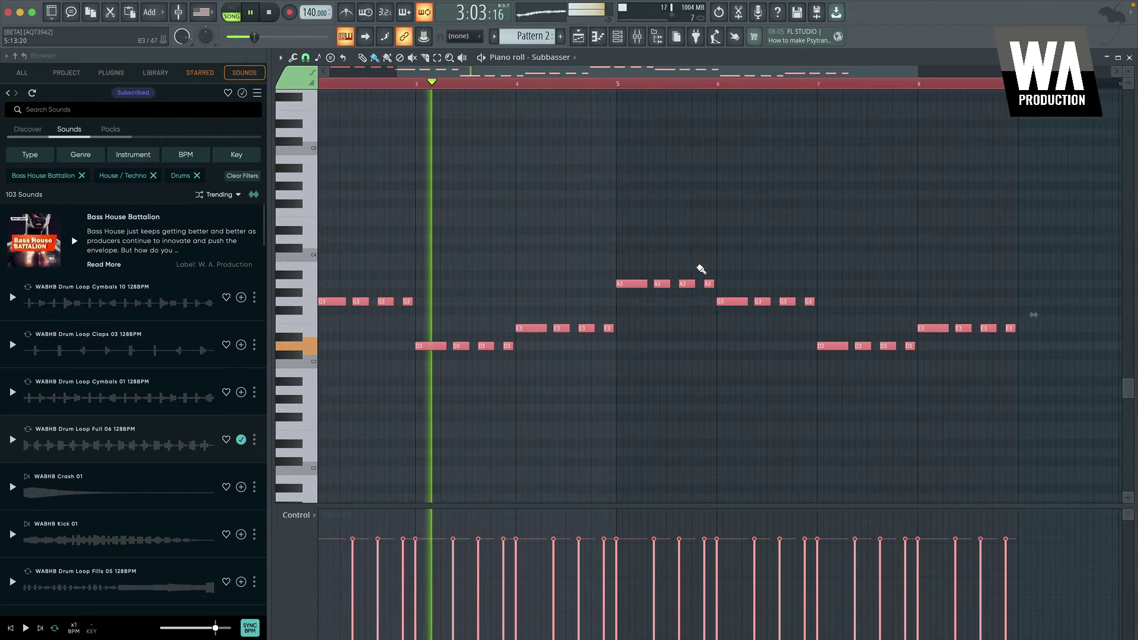
scroll(638, 310, down, 3)
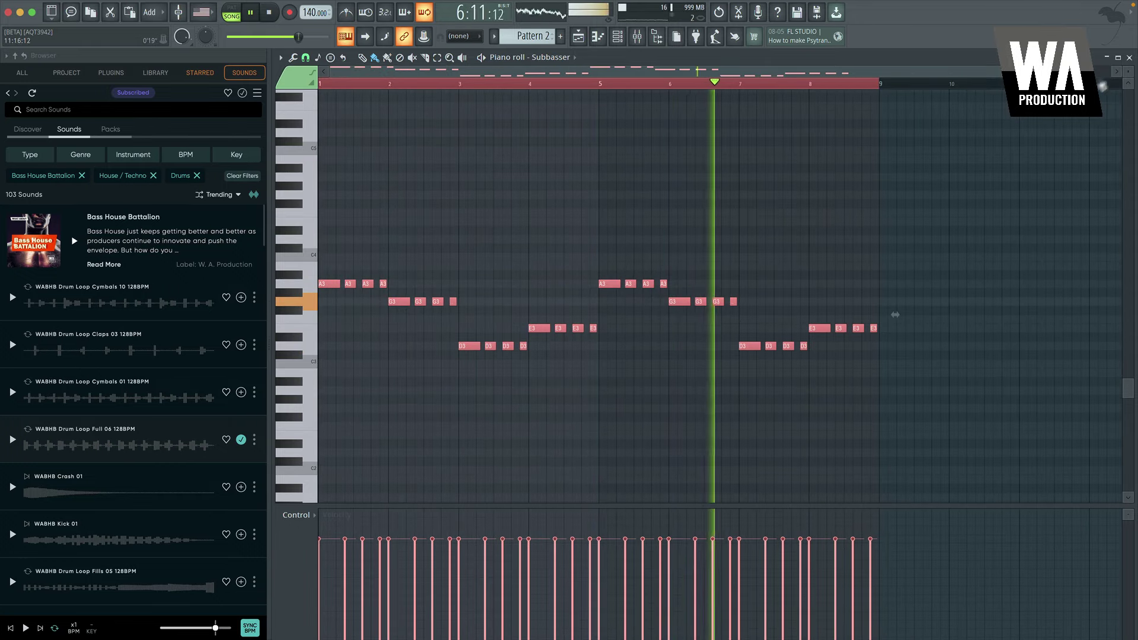
key(F7)
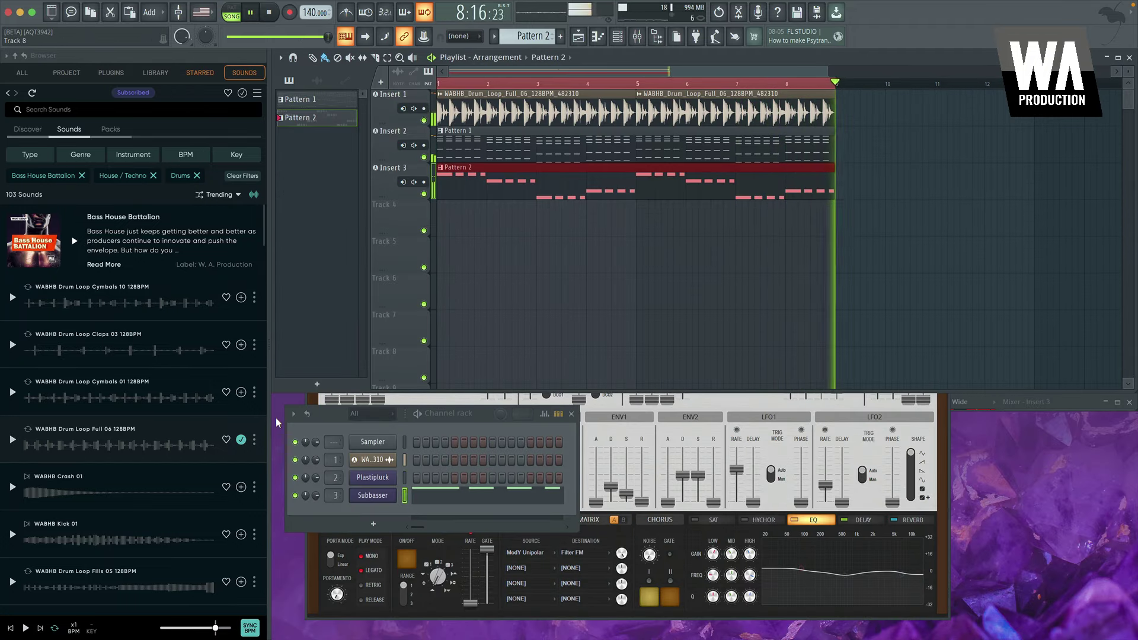
key(space)
Clear the sound library's pack, instrument and House / Techno filters, and bring up the mixer
click(28, 129)
key(F9)
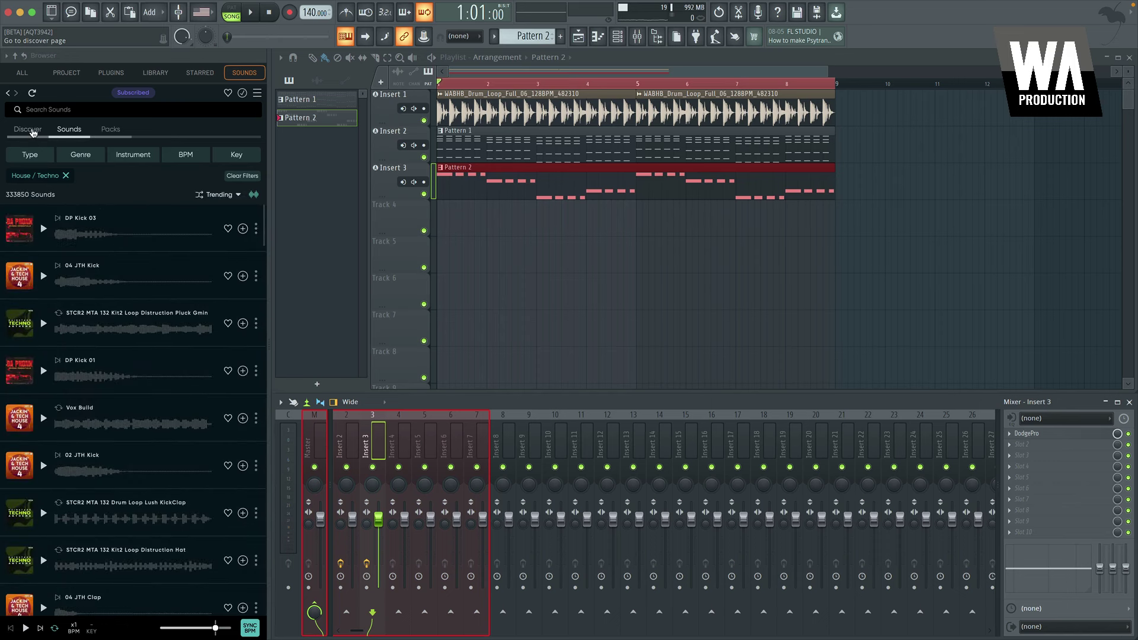
click(65, 175)
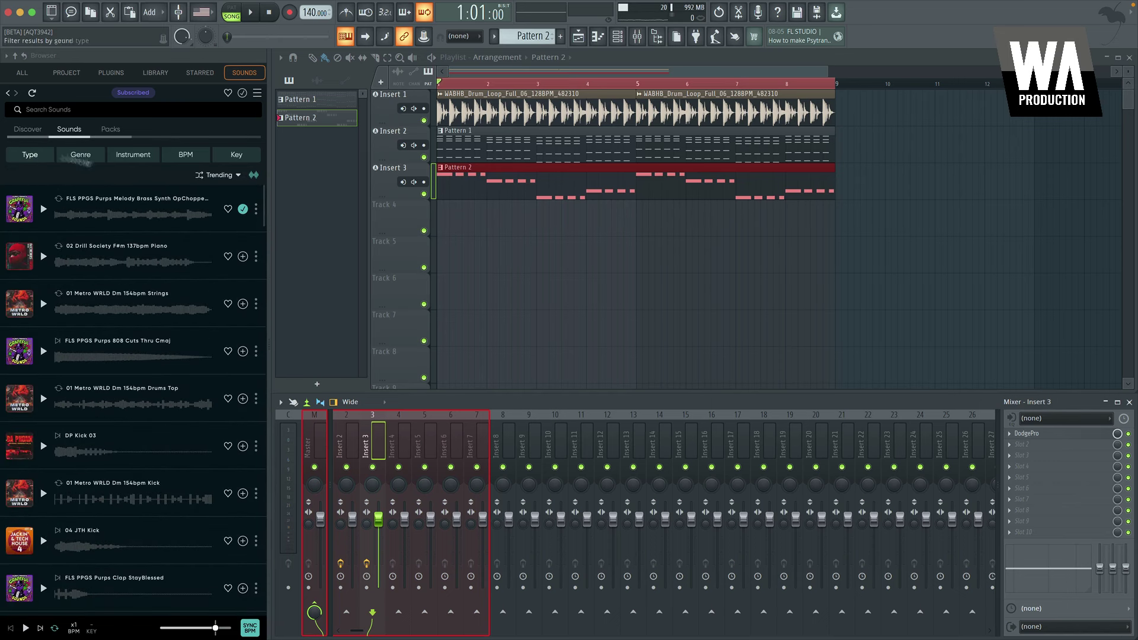
Filter the library sounds to the Vocals instrument in the key of A minor
click(81, 154)
click(133, 154)
click(126, 182)
click(236, 154)
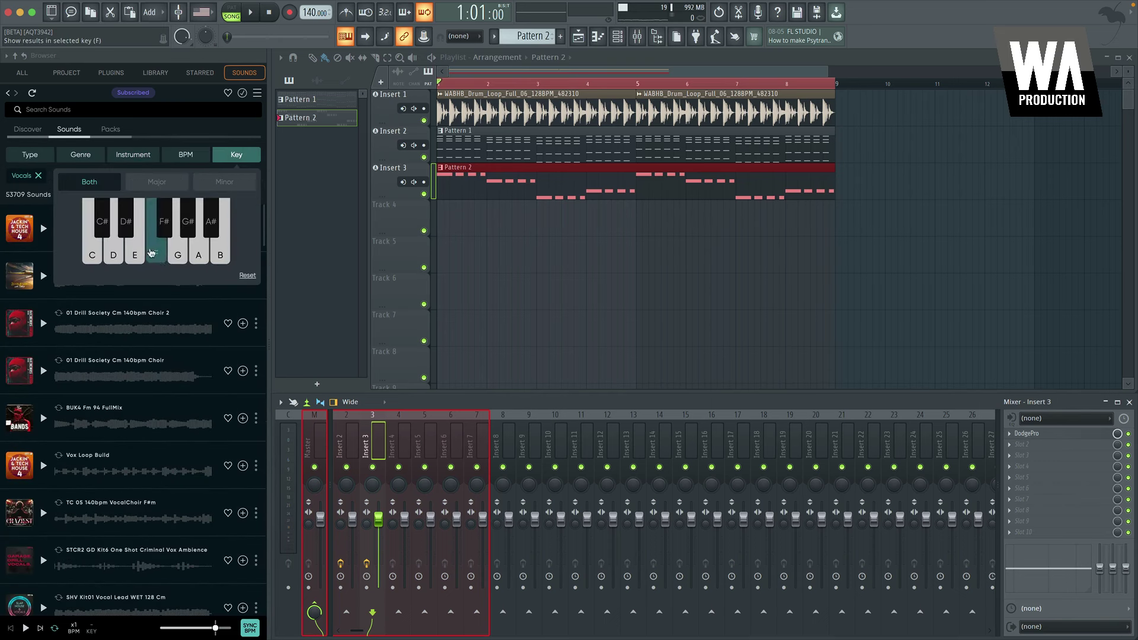
click(198, 249)
click(224, 182)
Audition the A minor vocal sounds, from DHM Kit 05 Vocal Chop down to OGS 01 Autumn Breeze Vox Harm 02
click(43, 276)
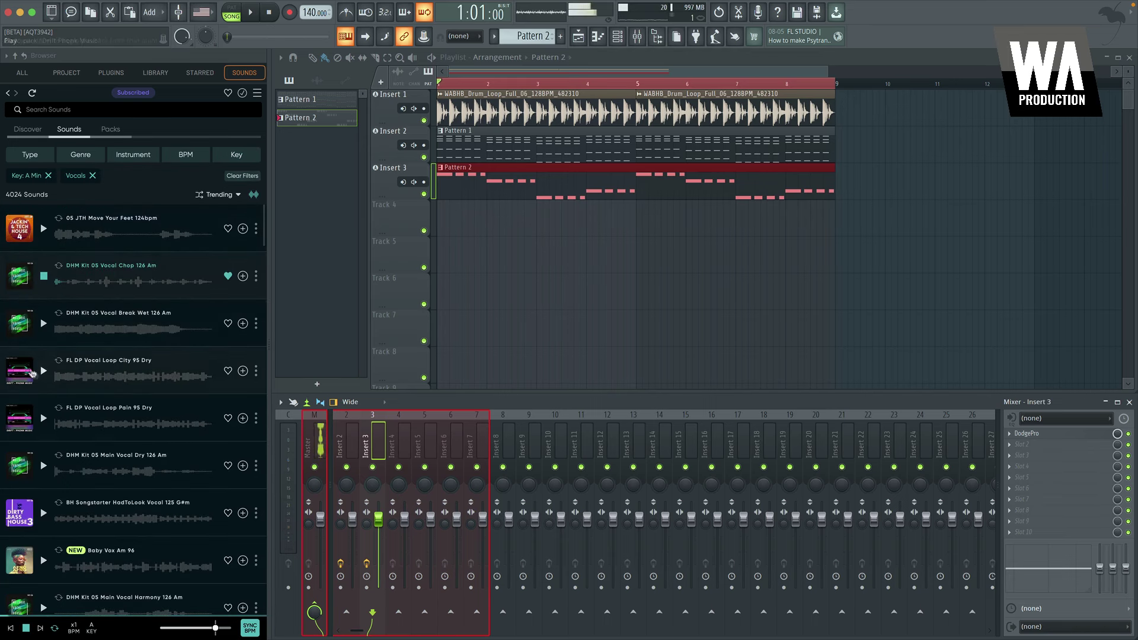
click(43, 418)
key(Down)
key(Down)
key(Down)
key(Down)
key(Down)
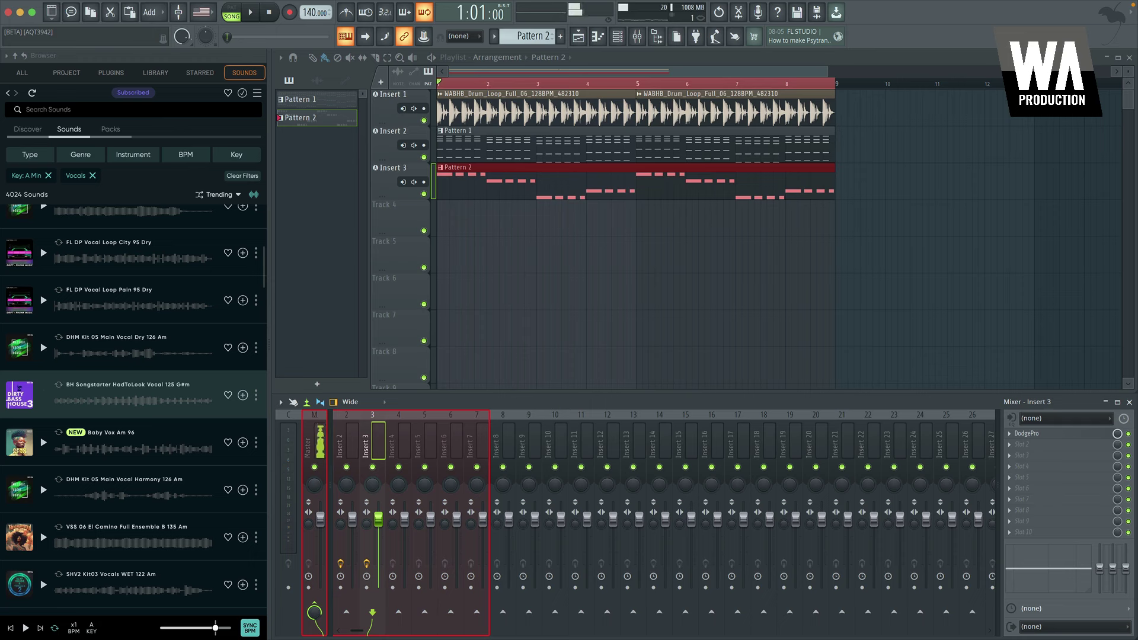
key(Down)
key(Down)
key(Down)
key(Down)
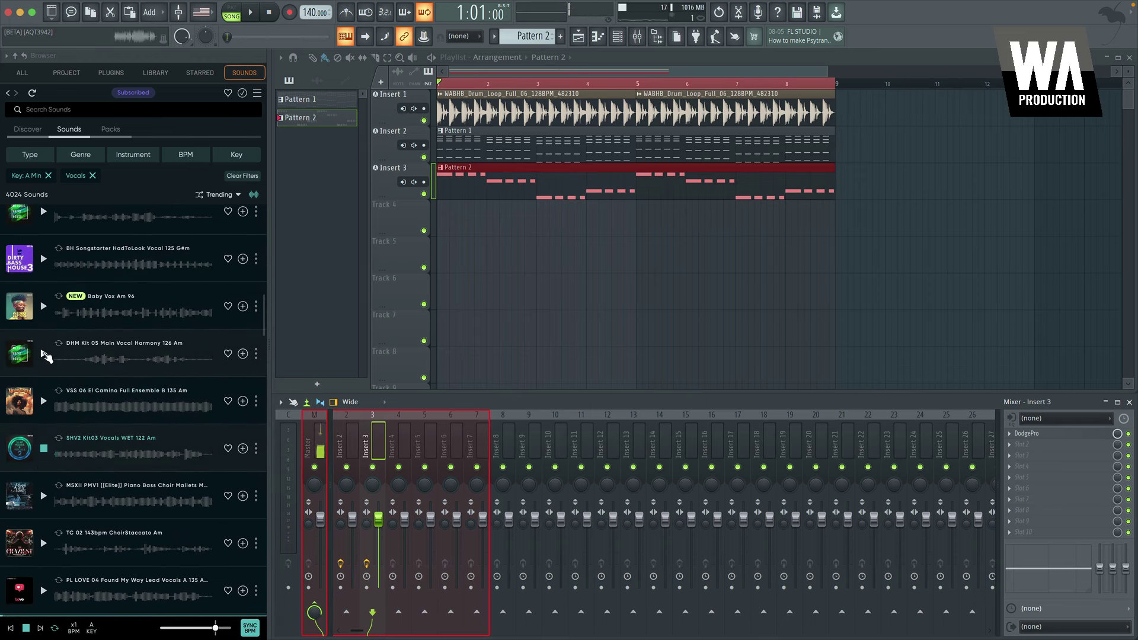
key(Down)
key(Down)
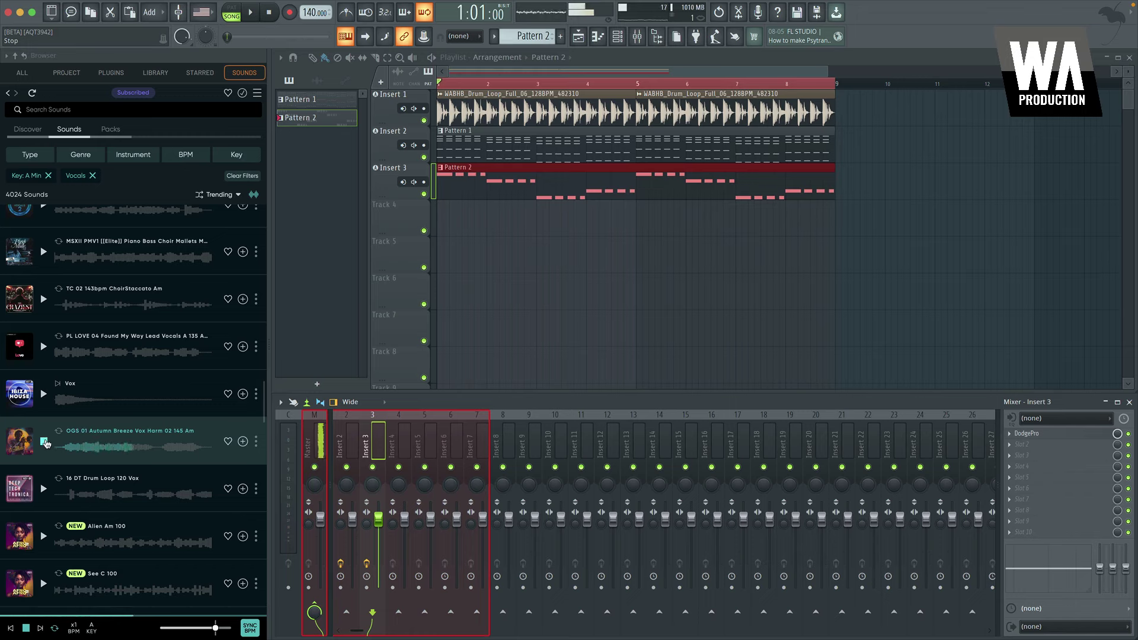
Download OGS 01 Autumn Breeze Vox Harm 02 145 Am and place it at bar 1 of the Insert 4 track
key(Return)
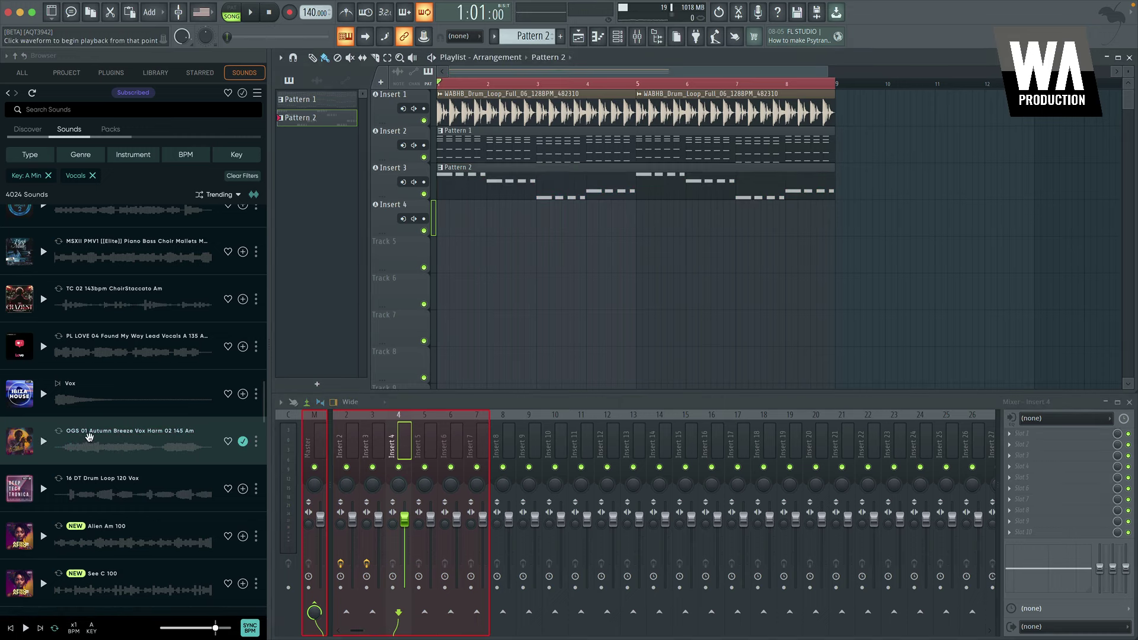
drag(409, 291, 440, 224)
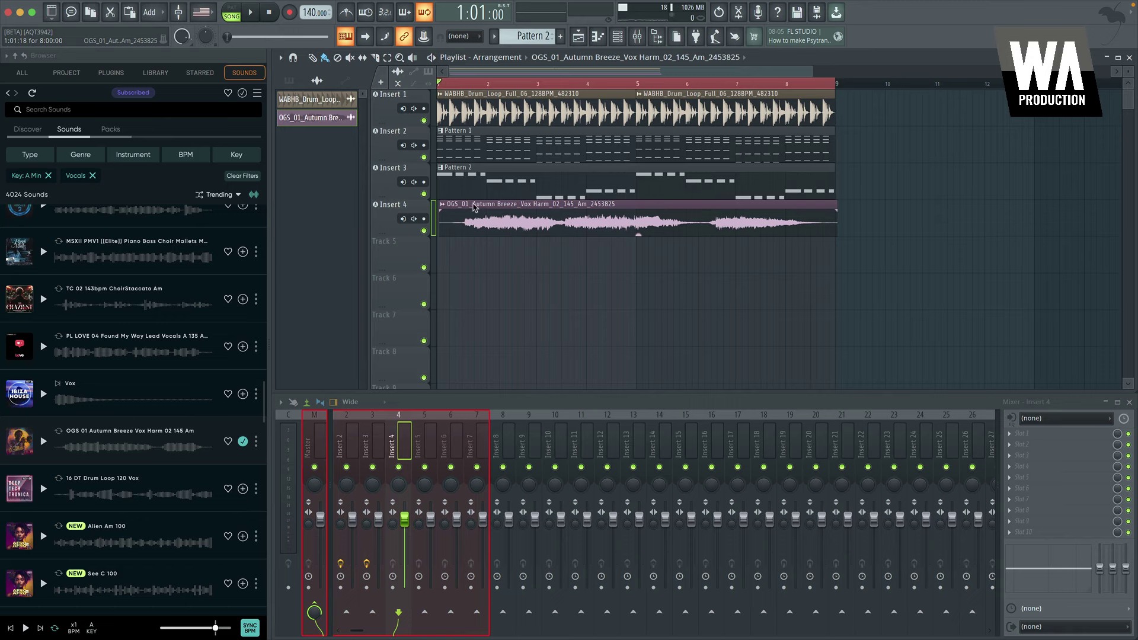
scroll(451, 235, up, 4)
Play the arrangement to hear the vocal harmony against the drums, pluck and bass
key(space)
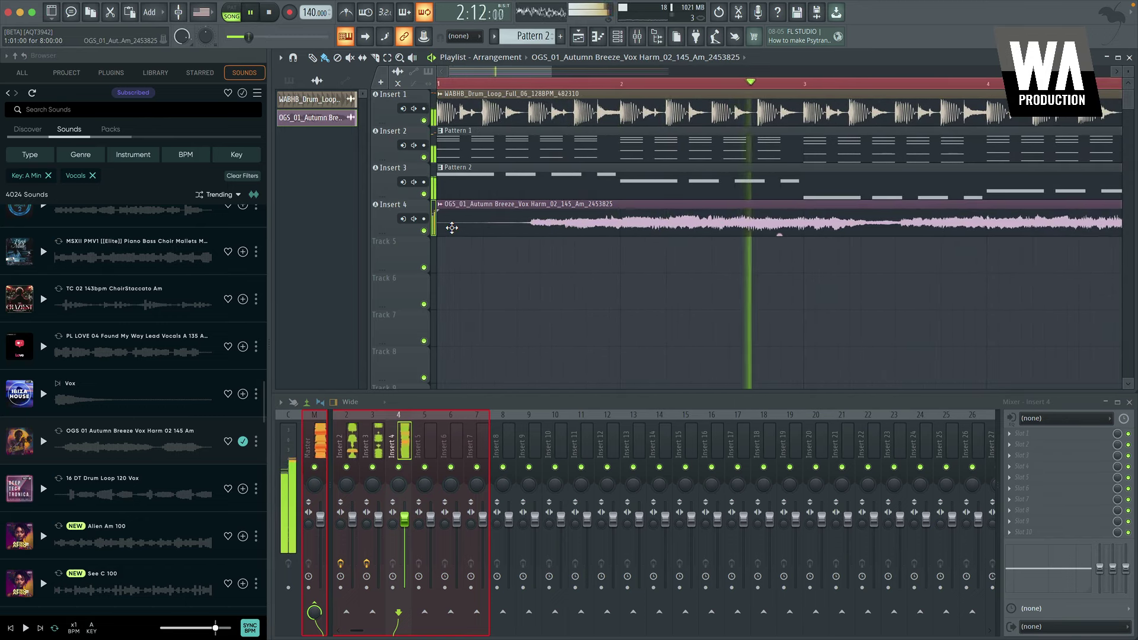
scroll(590, 268, down, 3)
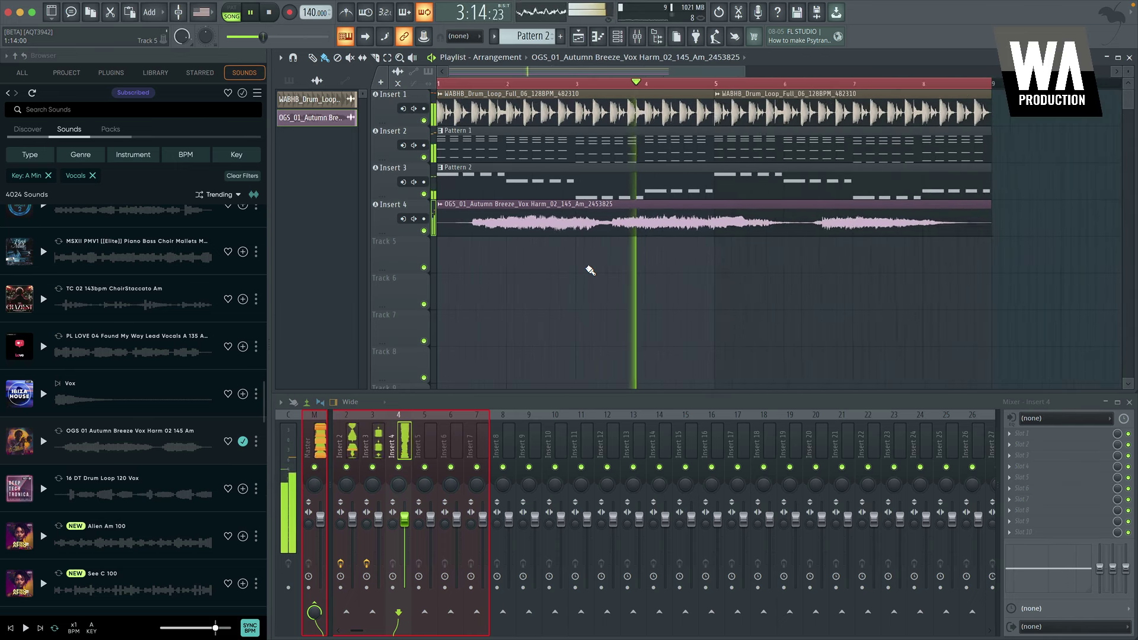
scroll(590, 269, down, 1)
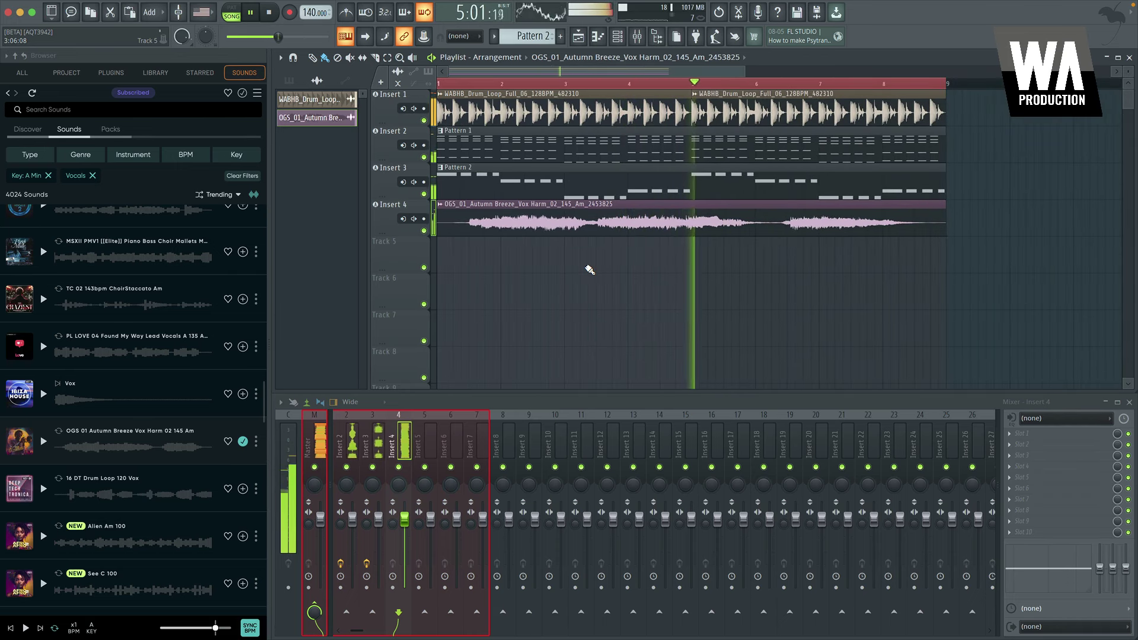
Trim the vocal clip on Insert 4 to run from bar 1.5 to bar 5.5, and place a second copy directly after it
key(space)
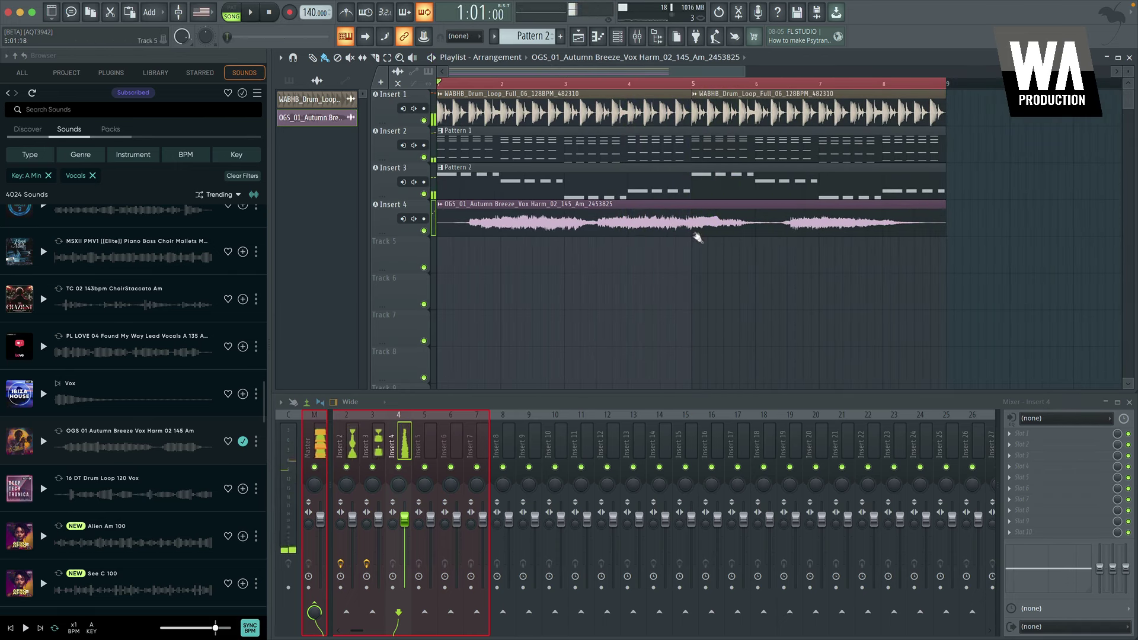
drag(661, 224, 489, 206)
scroll(593, 223, up, 2)
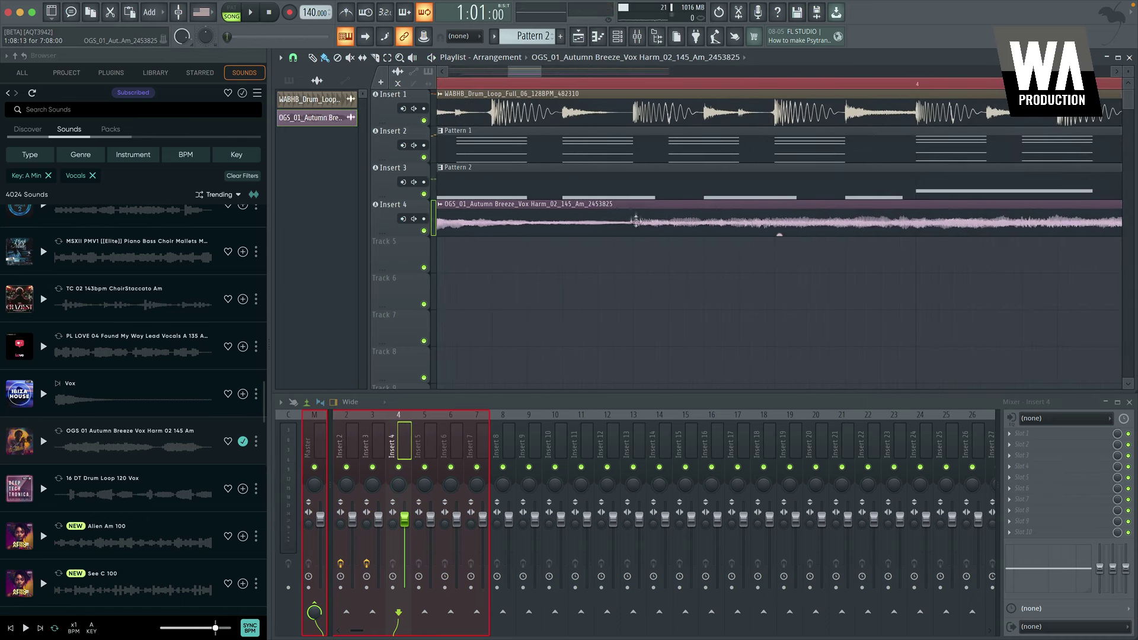
key(space)
drag(1041, 225, 776, 226)
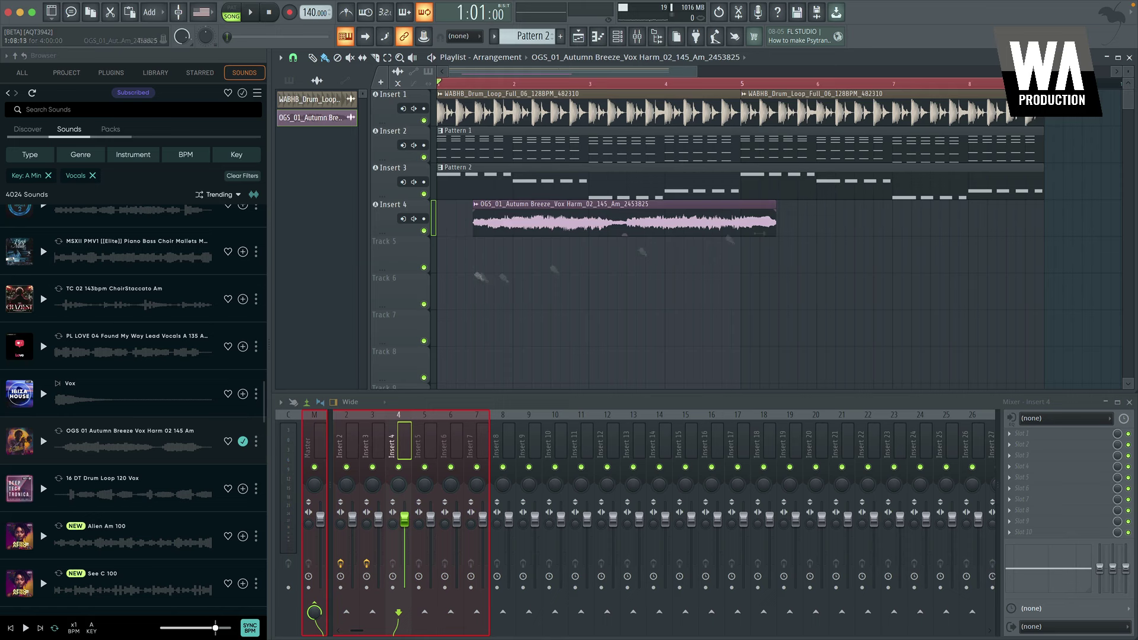
click(784, 228)
Play the soloed vocal, open its Fruity Convolver and turn Tremolator's Groove slightly toward Swing
key(space)
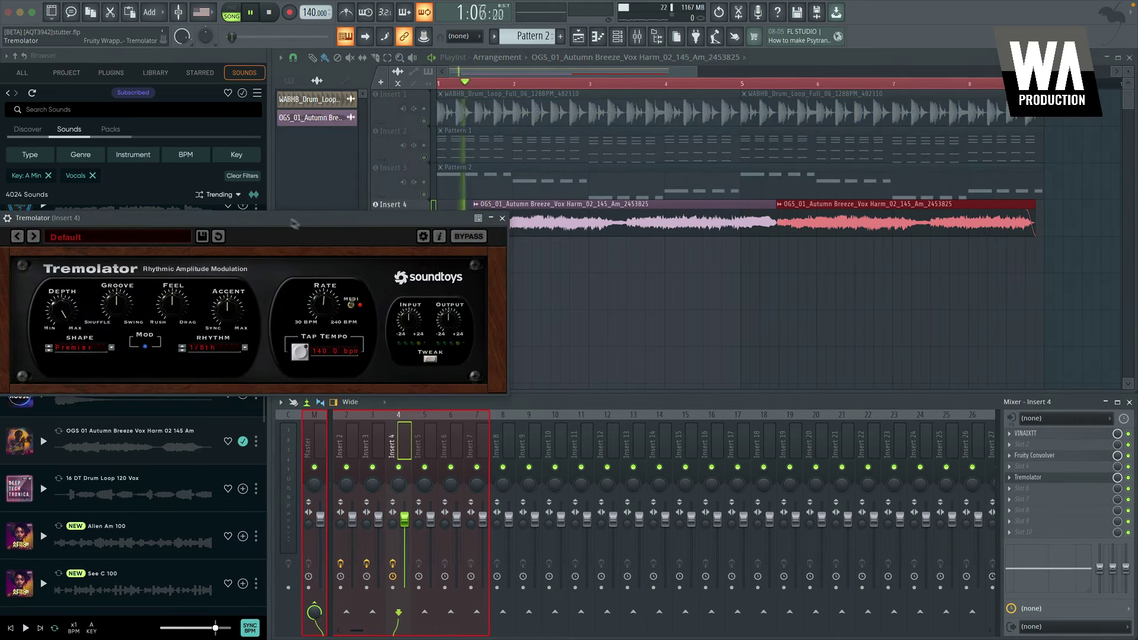
drag(333, 223, 656, 399)
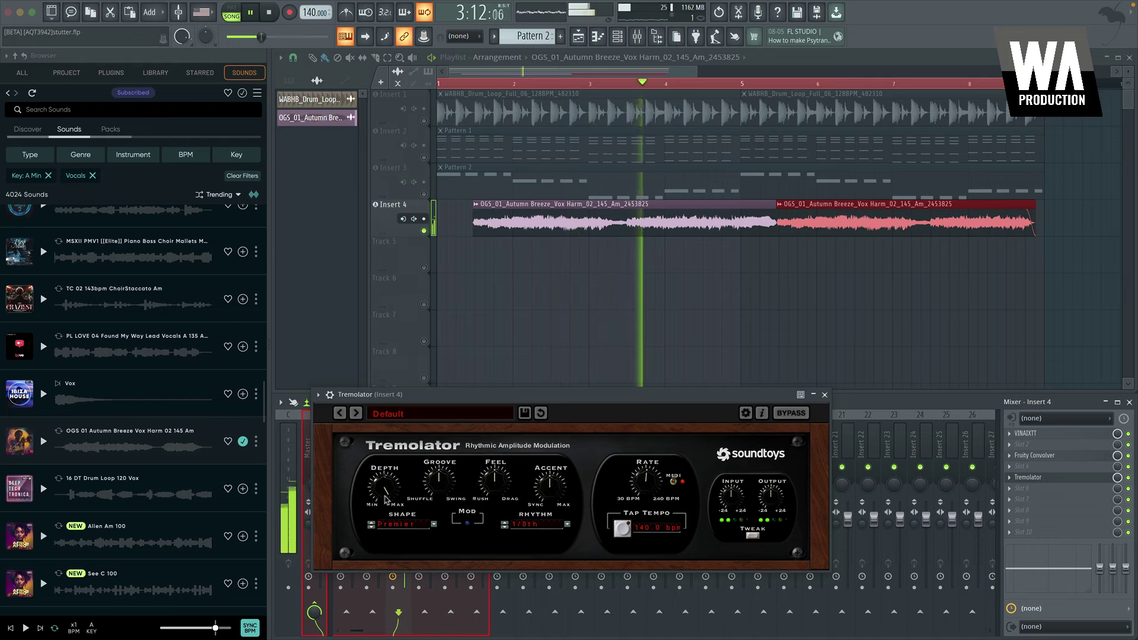
click(1034, 455)
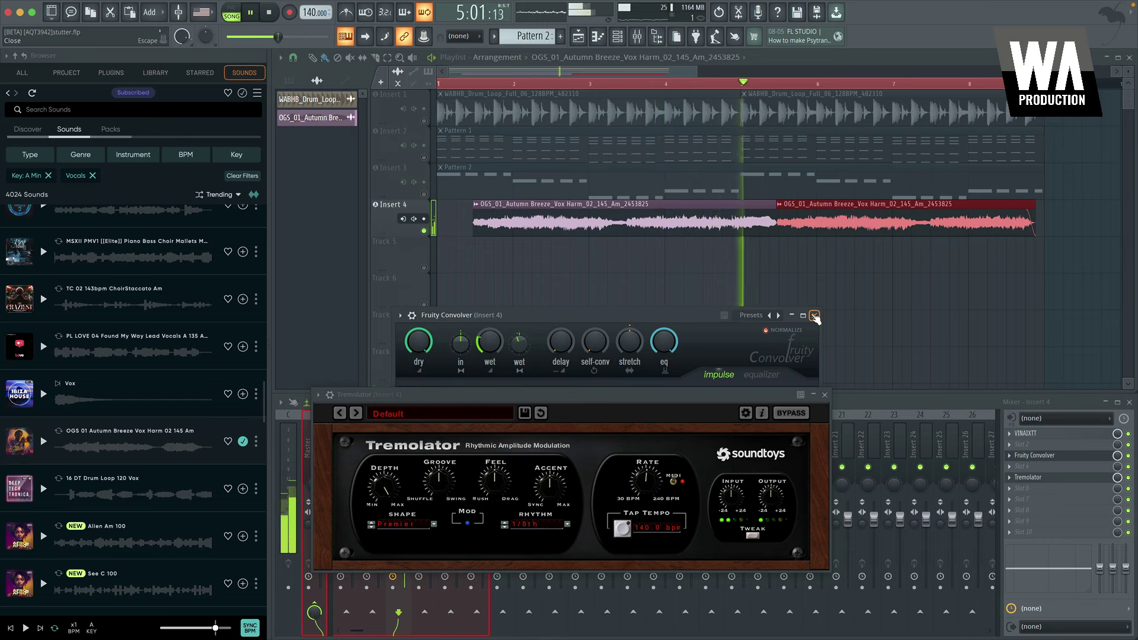
mouse_move(431, 487)
mouse_down()
mouse_move(442, 454)
mouse_move(444, 486)
mouse_up()
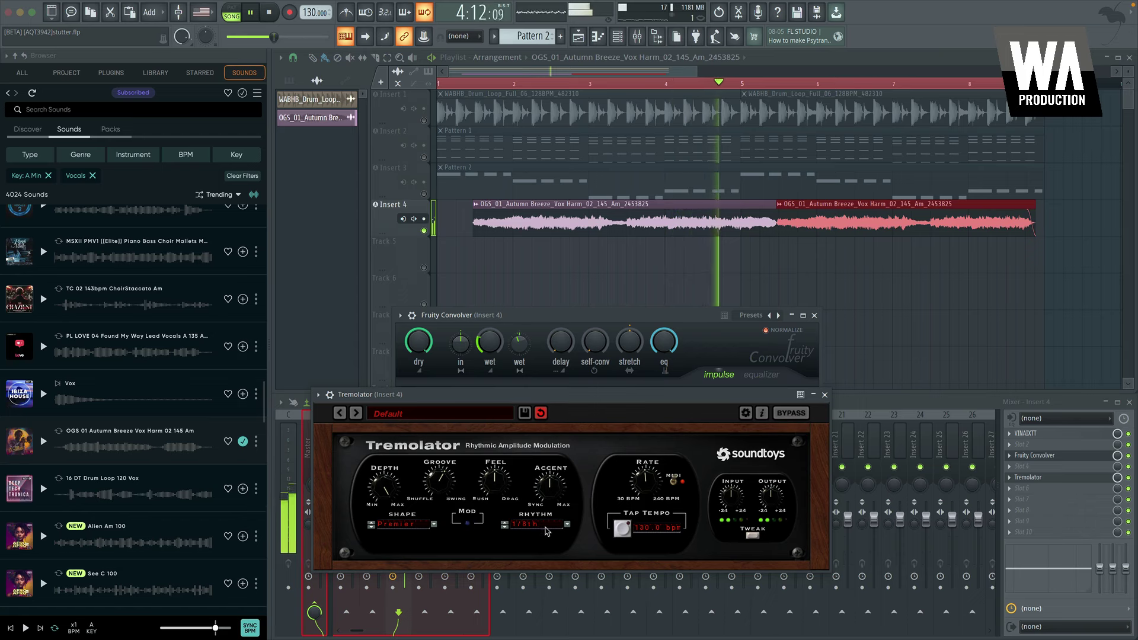
Set Tremolator's rhythm on the vocal to the dotted value 1/16 dot
click(567, 527)
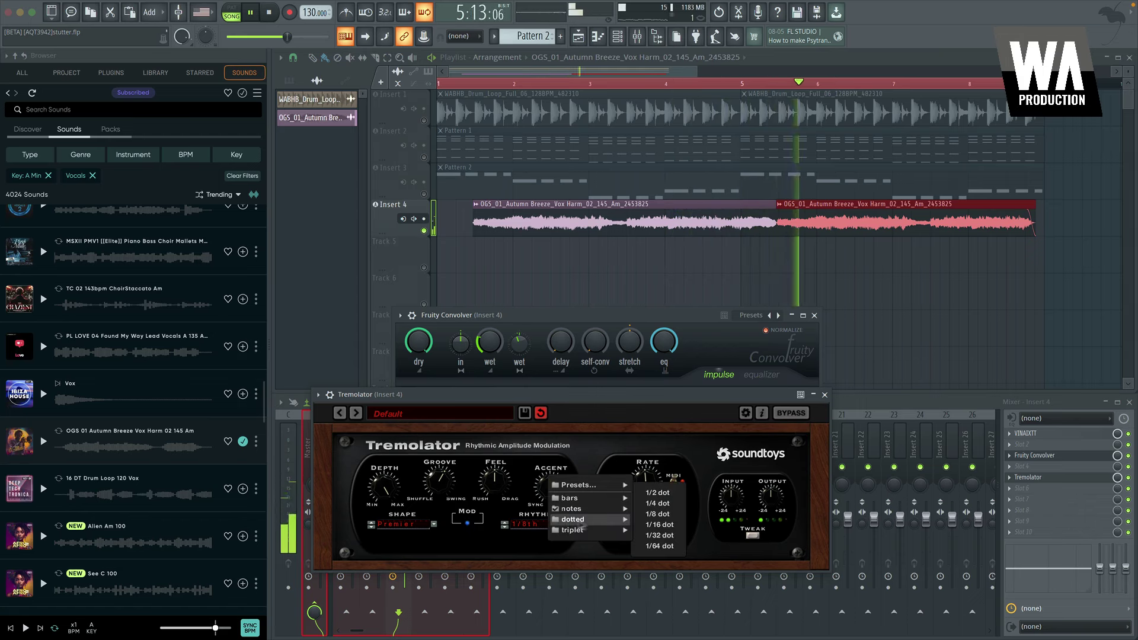
mouse_move(593, 519)
click(667, 525)
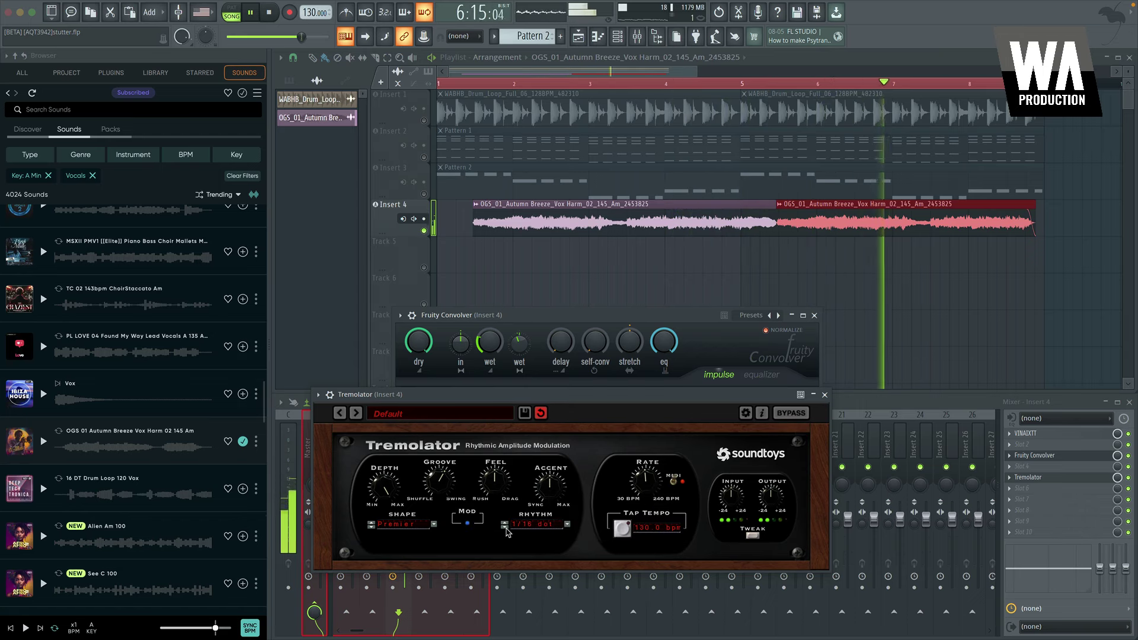
key(space)
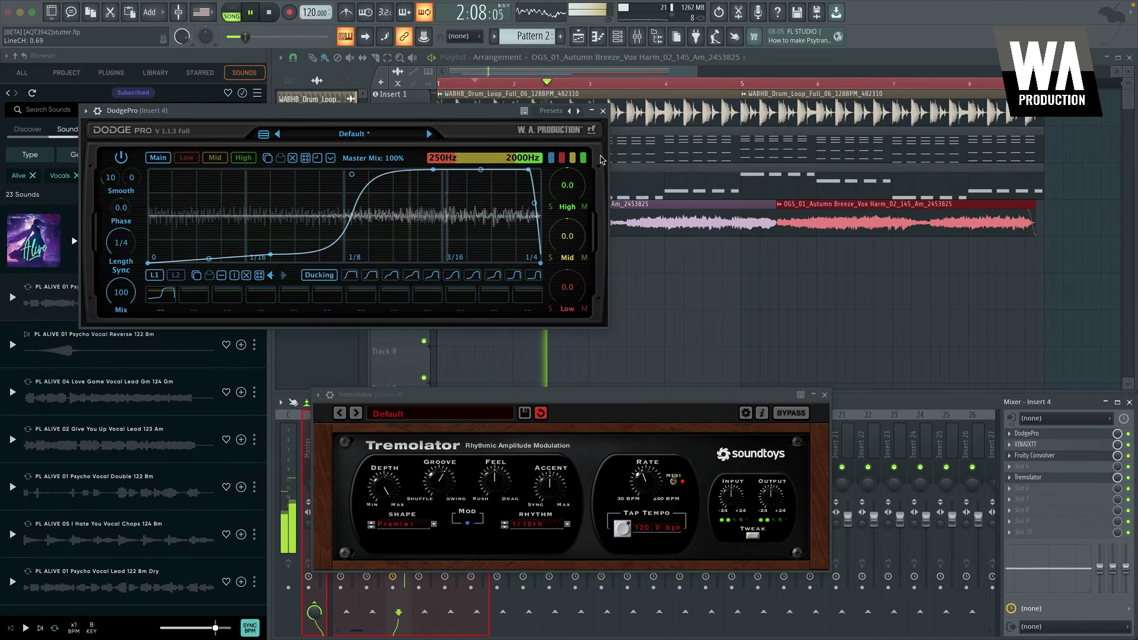
Close DodgePro, set Tremolator's shape to SawtoothDn, and close Tremolator with playback stopped
click(603, 112)
click(413, 525)
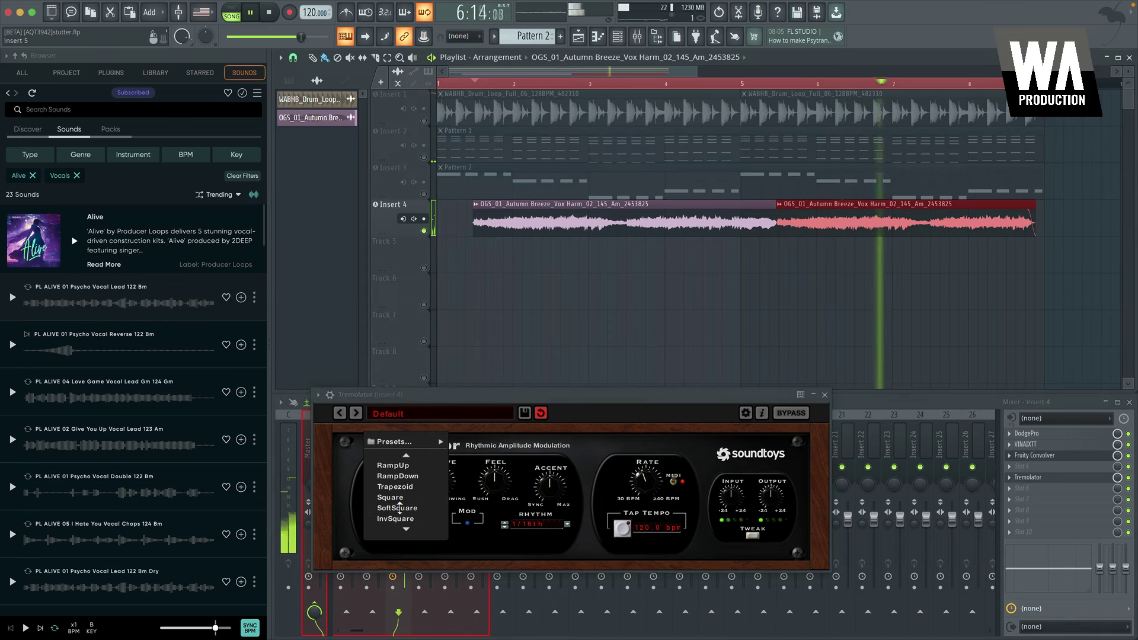
click(395, 529)
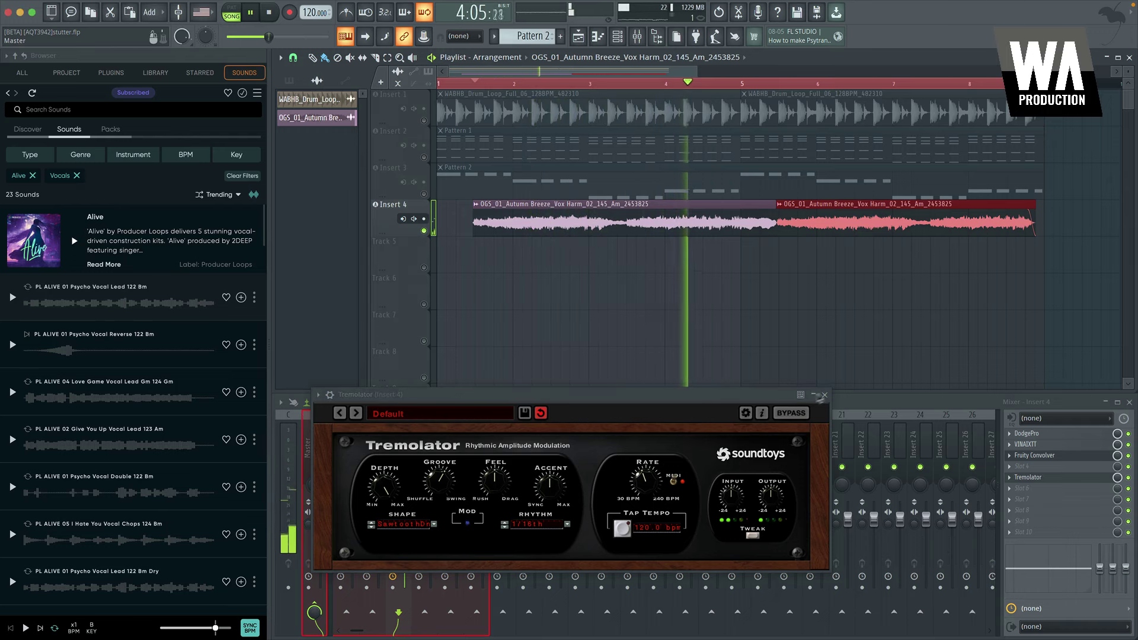
key(space)
click(824, 394)
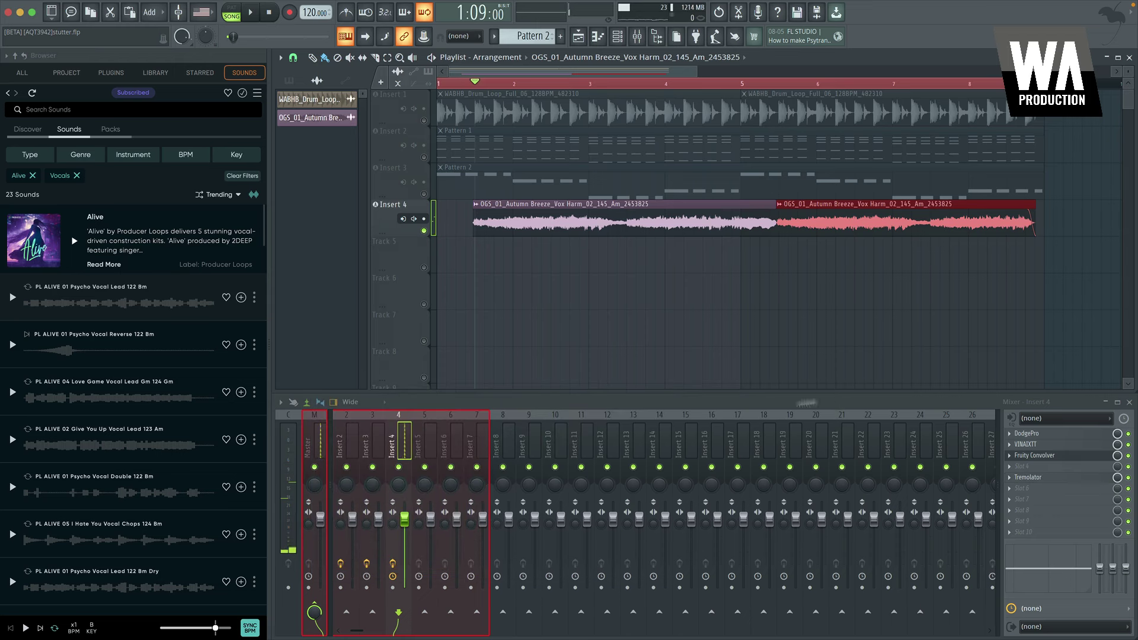
Unsolo the Insert 4 vocal track to hear the full mix, close DodgePro and stop playback
right_click(424, 230)
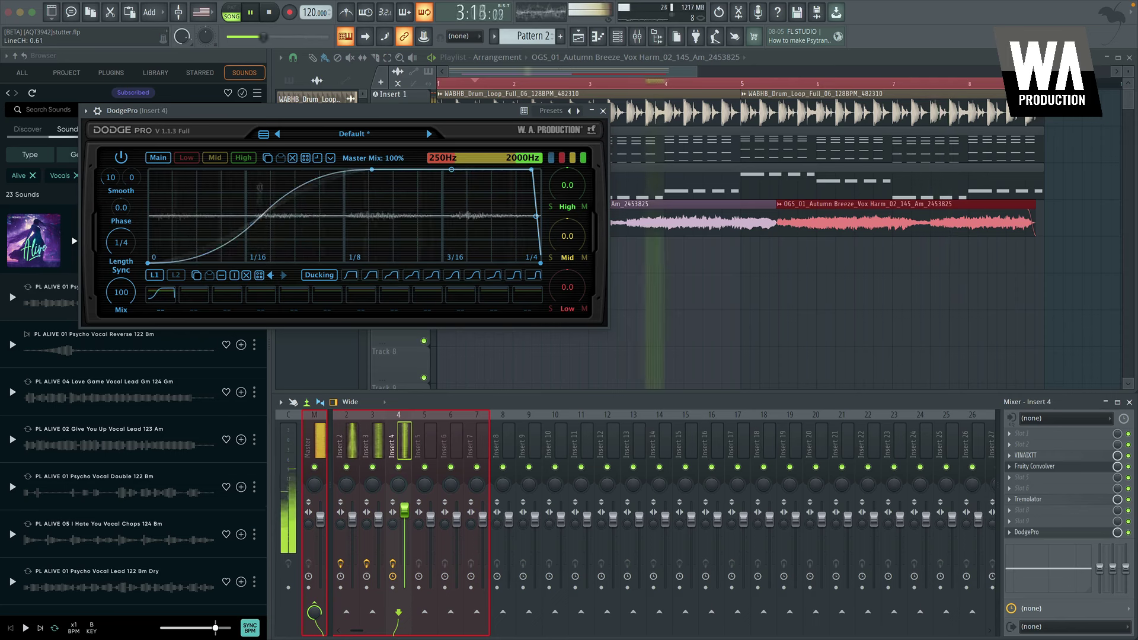
key(Escape)
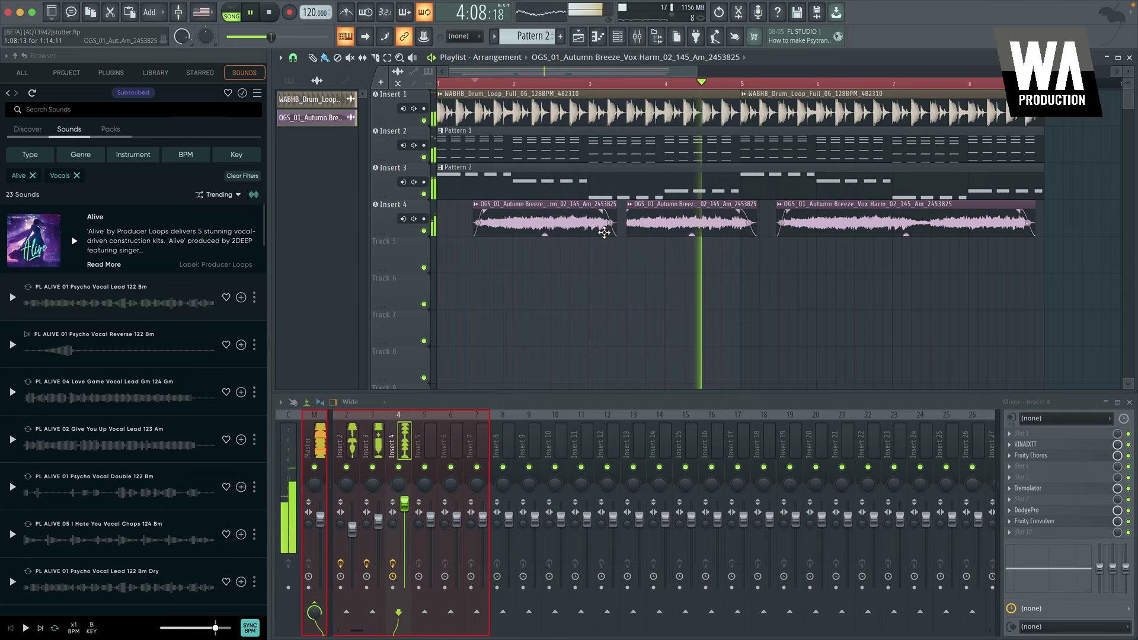
key(space)
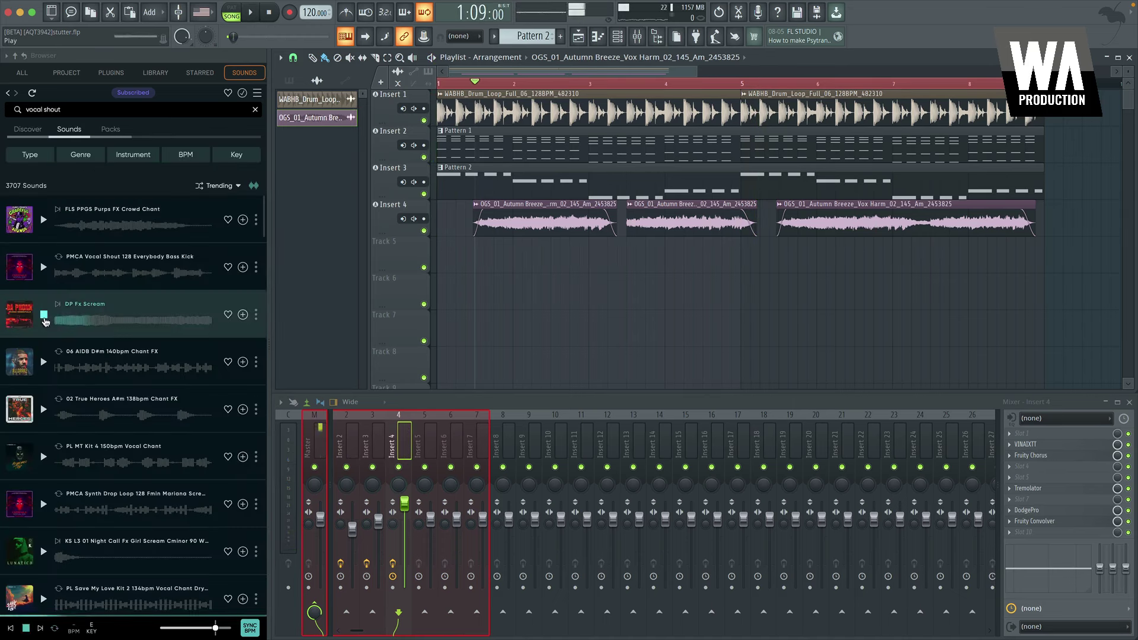
Audition vocal shout sounds in the library, starting with PMCA Vocal Shout 128 Everybody Bass Kick
click(43, 270)
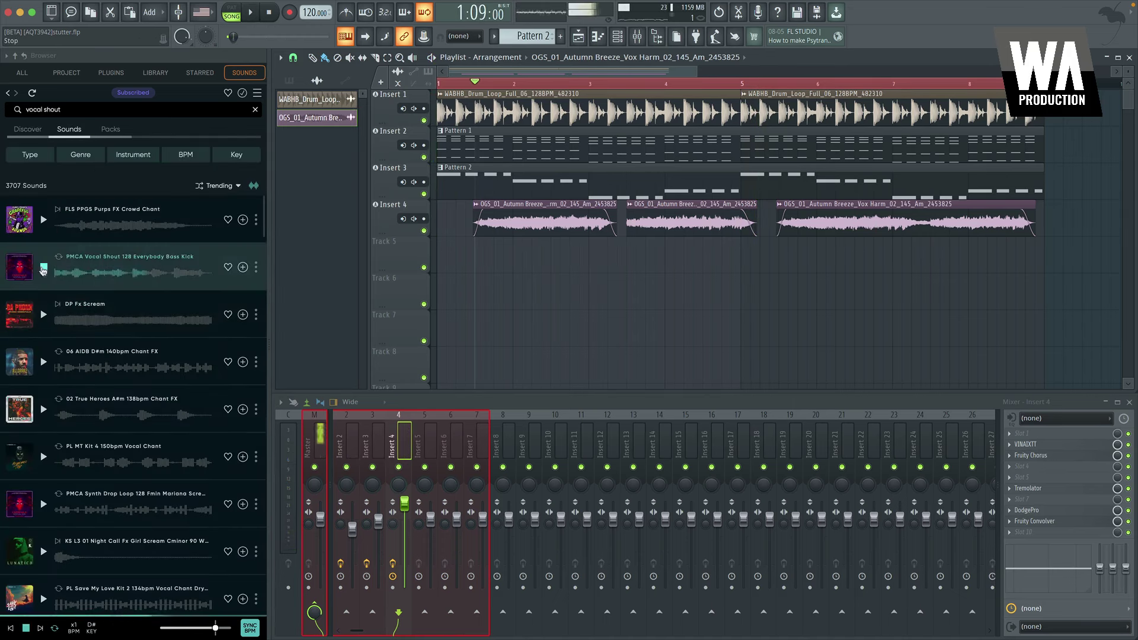
scroll(42, 270, down, 10)
click(44, 404)
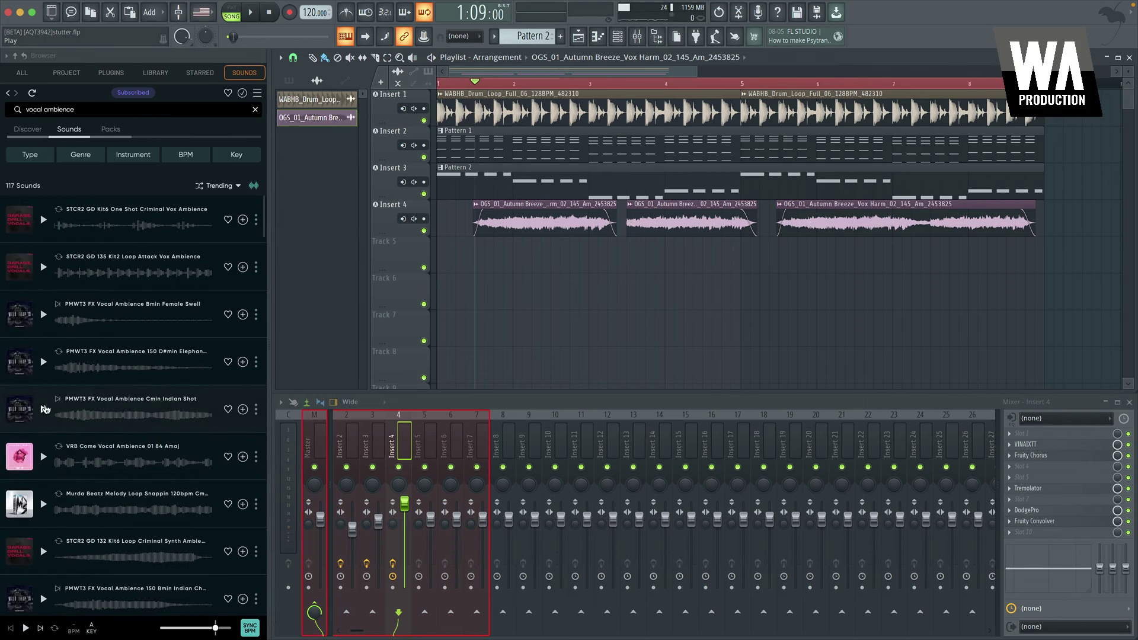
Audition PMWT3 FX Vocal Ambience Cmin Indian Shot from the vocal ambience results and load it into a new Sampler channel
click(44, 409)
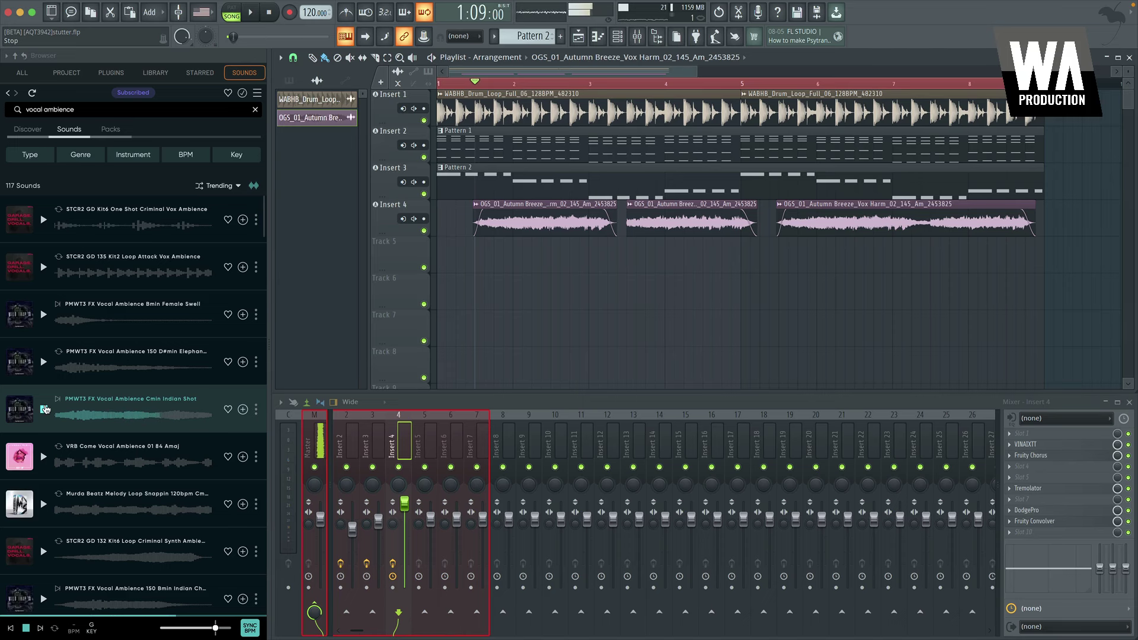
drag(178, 409, 189, 410)
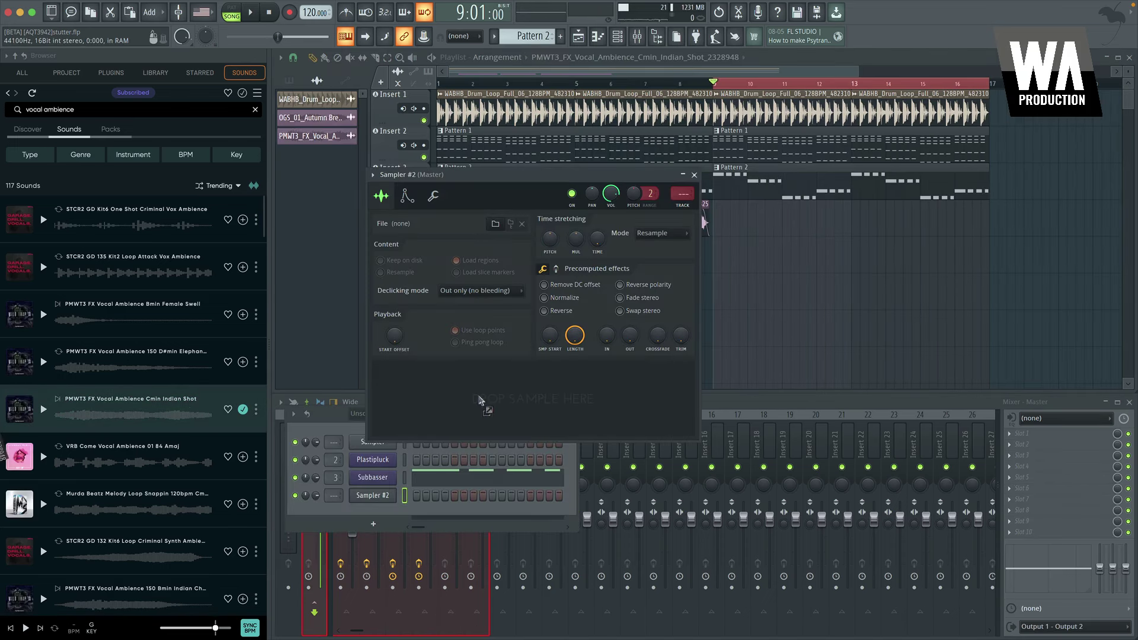
drag(480, 400, 480, 401)
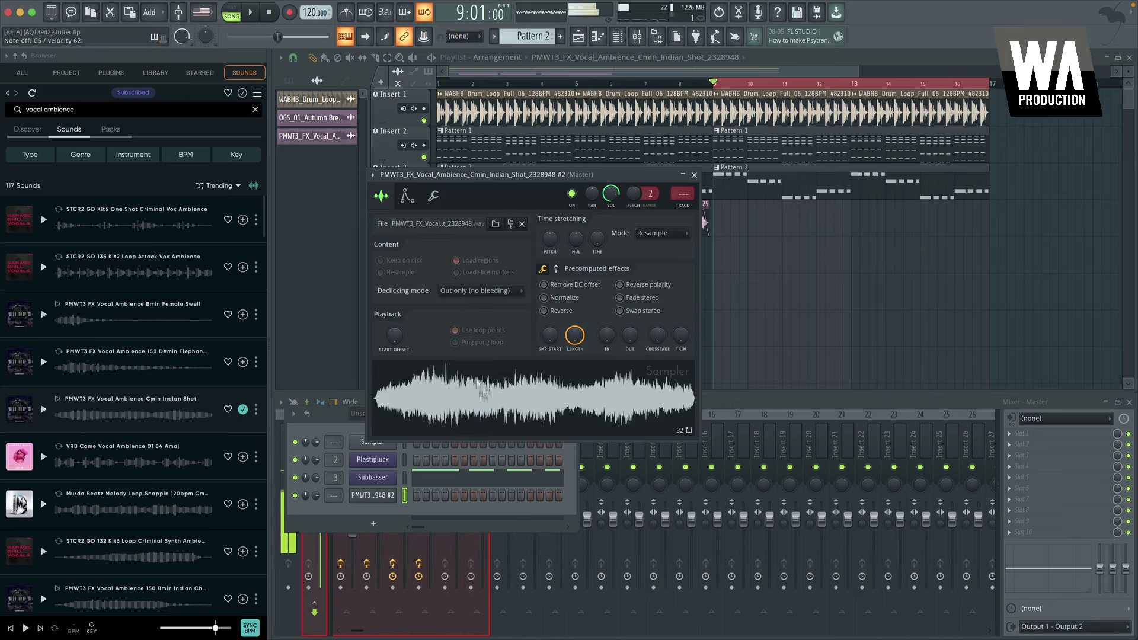
Route the vocal sampler channel to mixer track 5 and place Pattern 3 at bar 9 of the Insert 4 #2 track
drag(533, 178, 748, 214)
scroll(336, 496, up, 5)
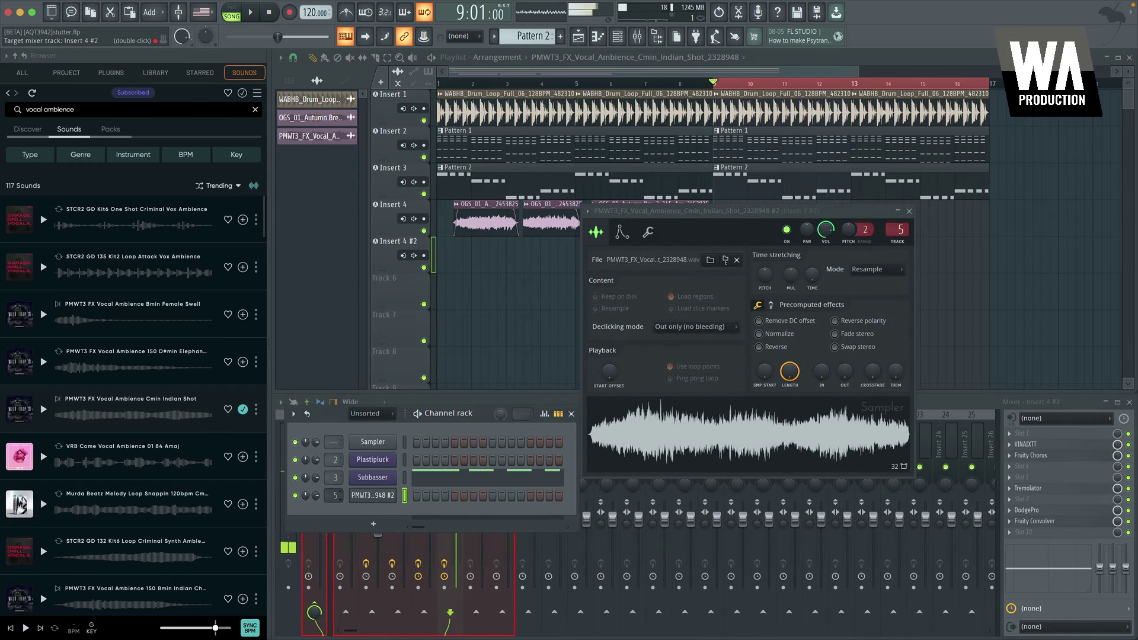
drag(474, 413, 430, 263)
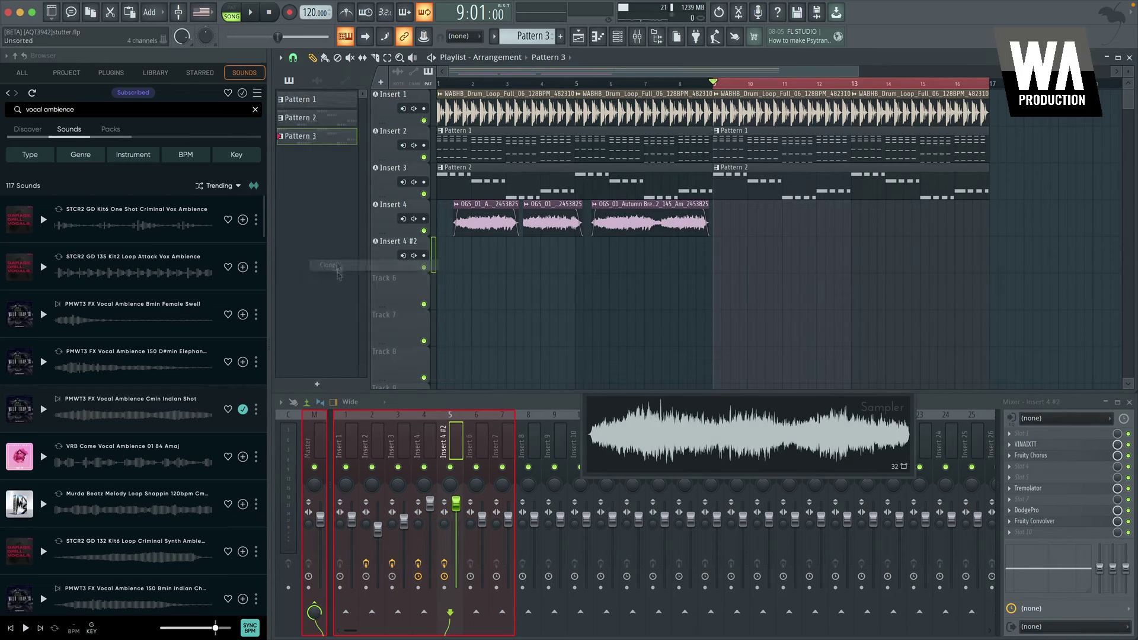
click(597, 36)
click(323, 273)
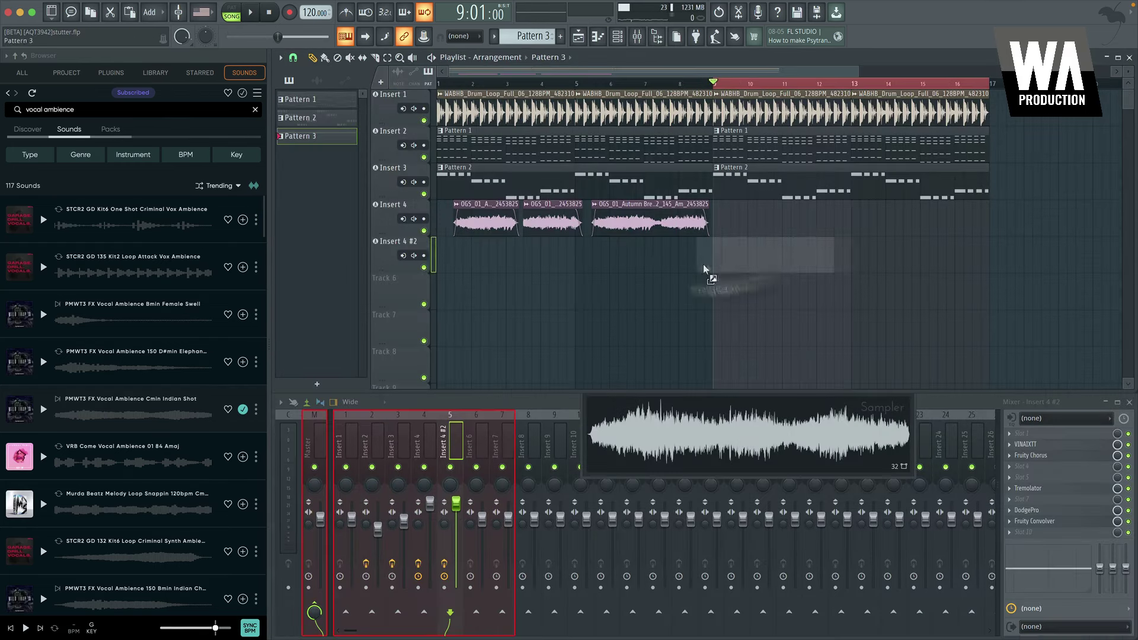
Write Pattern 3's vocal melody with A4 held over bars 1 and 2 and D5 over bar 3
key(F7)
key(space)
key(F7)
key(space)
click(468, 239)
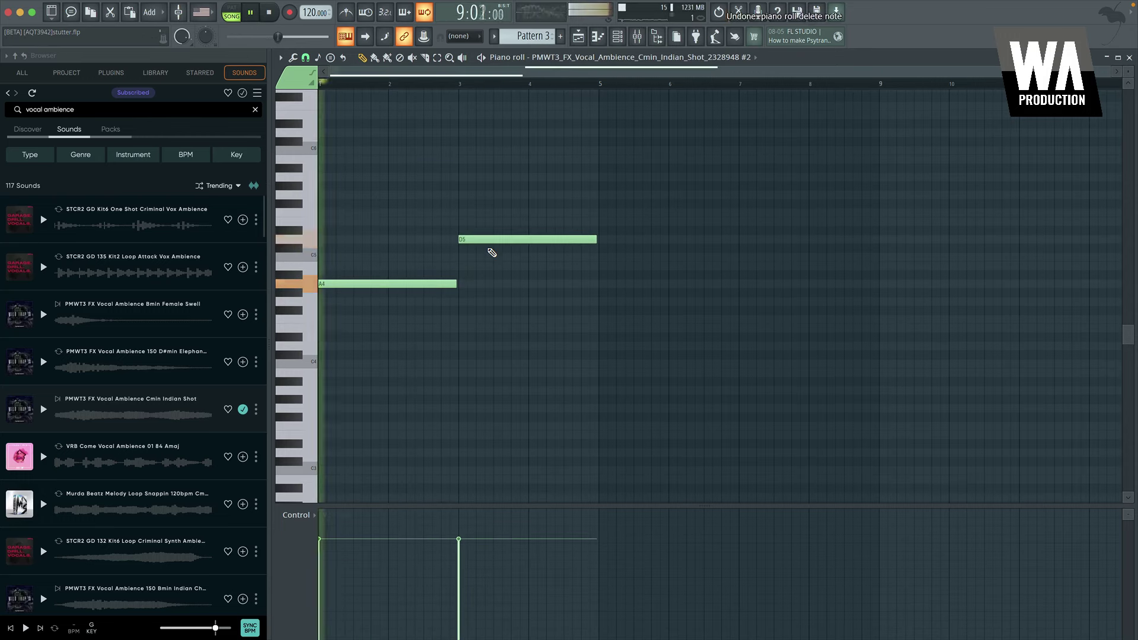
drag(596, 239, 527, 239)
Set the vocal sampler's polyphony to Mono with Full porta and a portamento time of 0:23
key(F7)
click(648, 233)
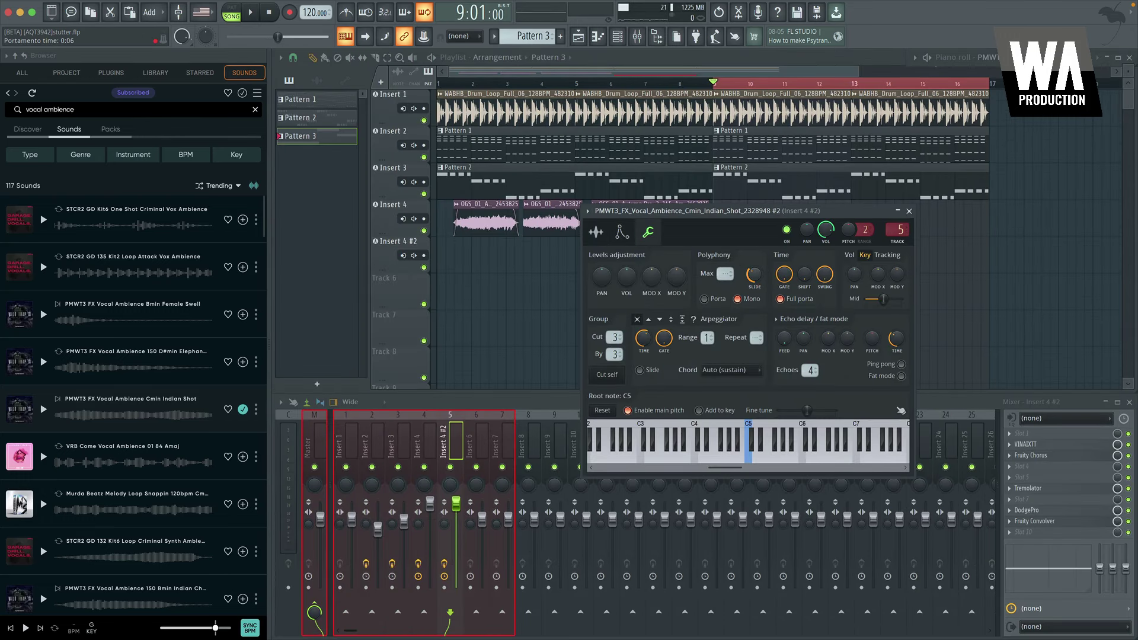
key(space)
drag(754, 281, 754, 274)
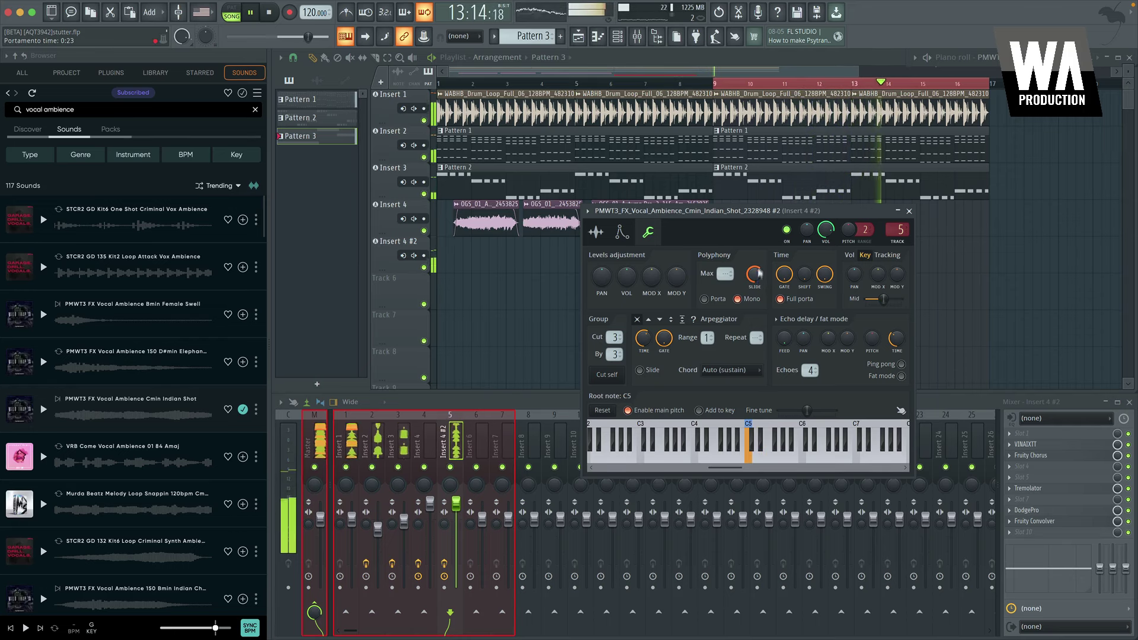
Duplicate the A4, D5, C5 phrase into bars 5 to 8 and move the copied D5 down to F4
drag(763, 213, 677, 342)
key(F7)
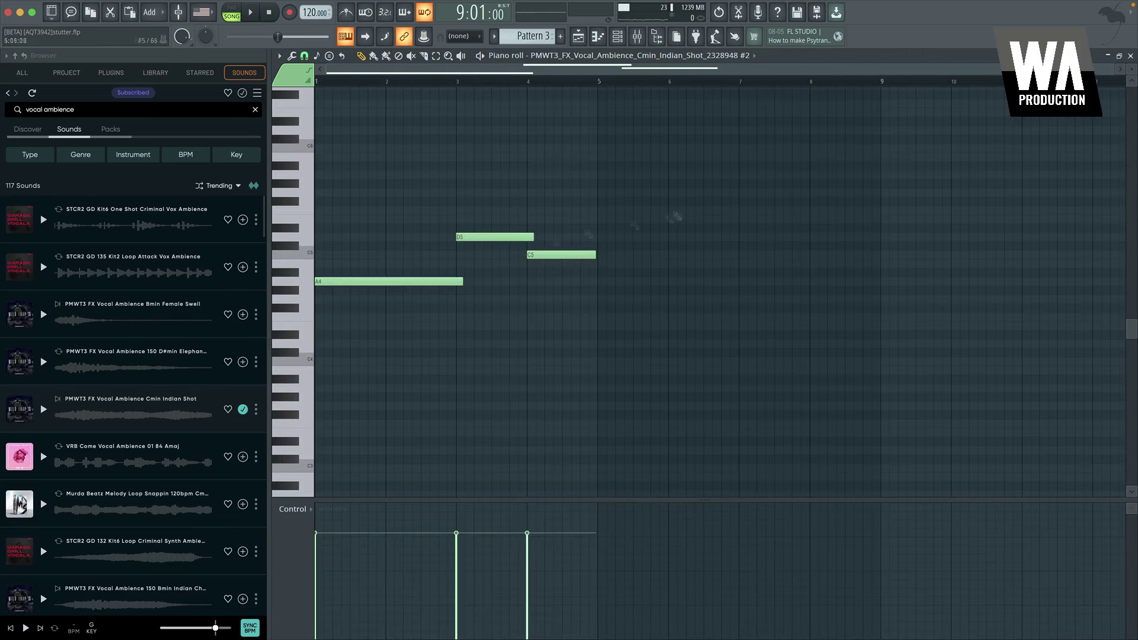
key(ctrl+a)
key(ctrl+b)
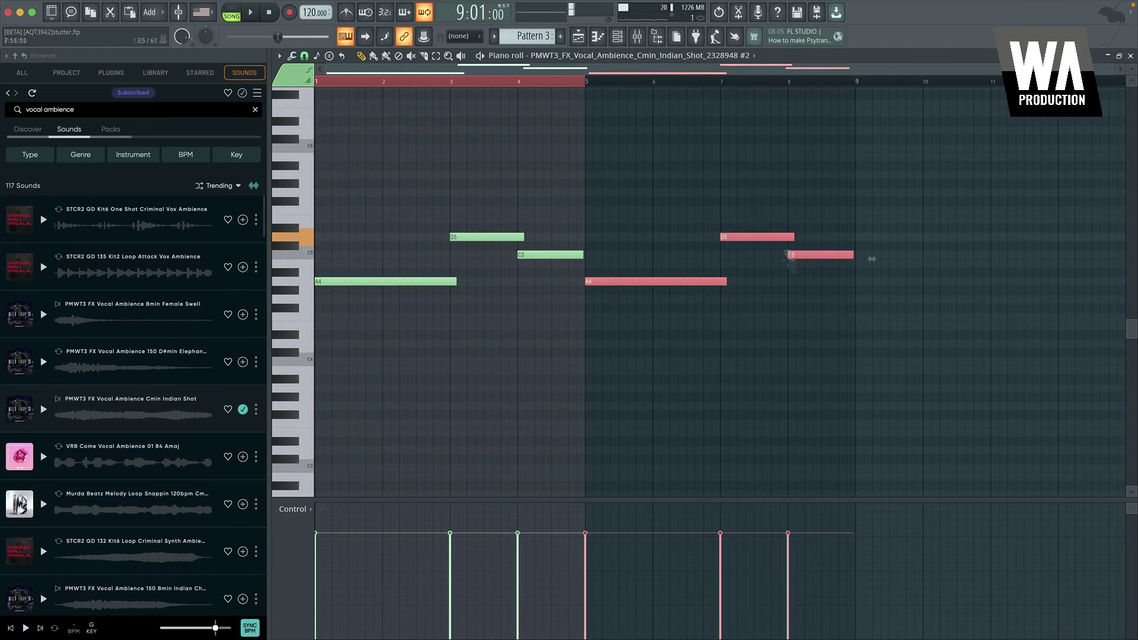
drag(757, 237, 757, 316)
key(ctrl+a)
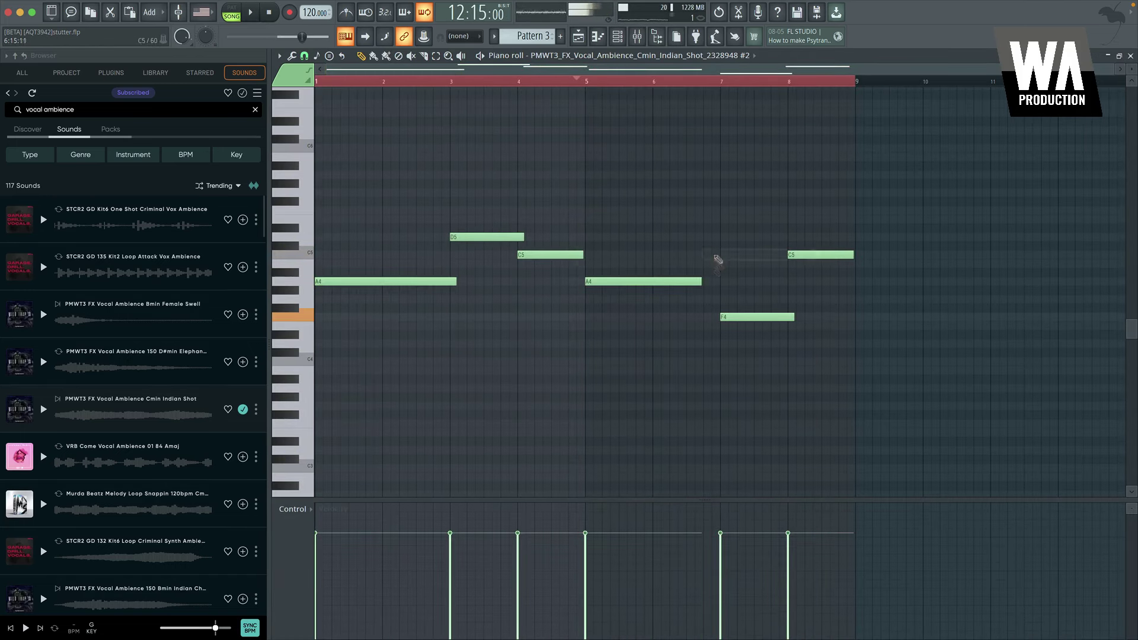
Rework the end of the phrase with a short B4 before bar 7, a held A4 and a short closing F4
click(708, 263)
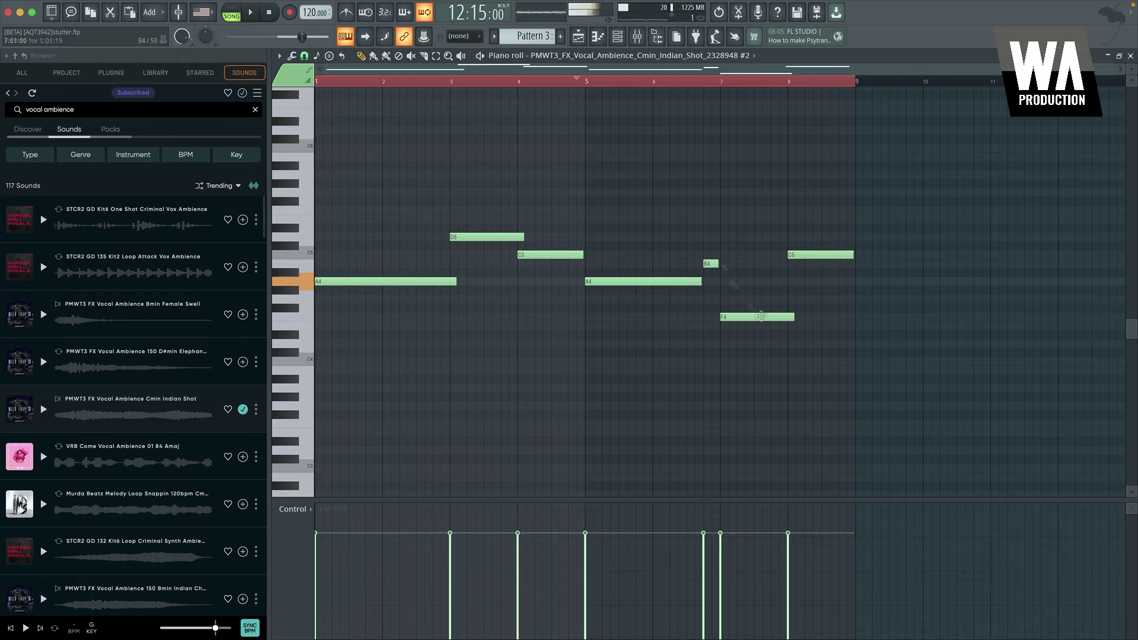
key(ctrl+v)
click(725, 325)
drag(812, 286, 846, 317)
key(space)
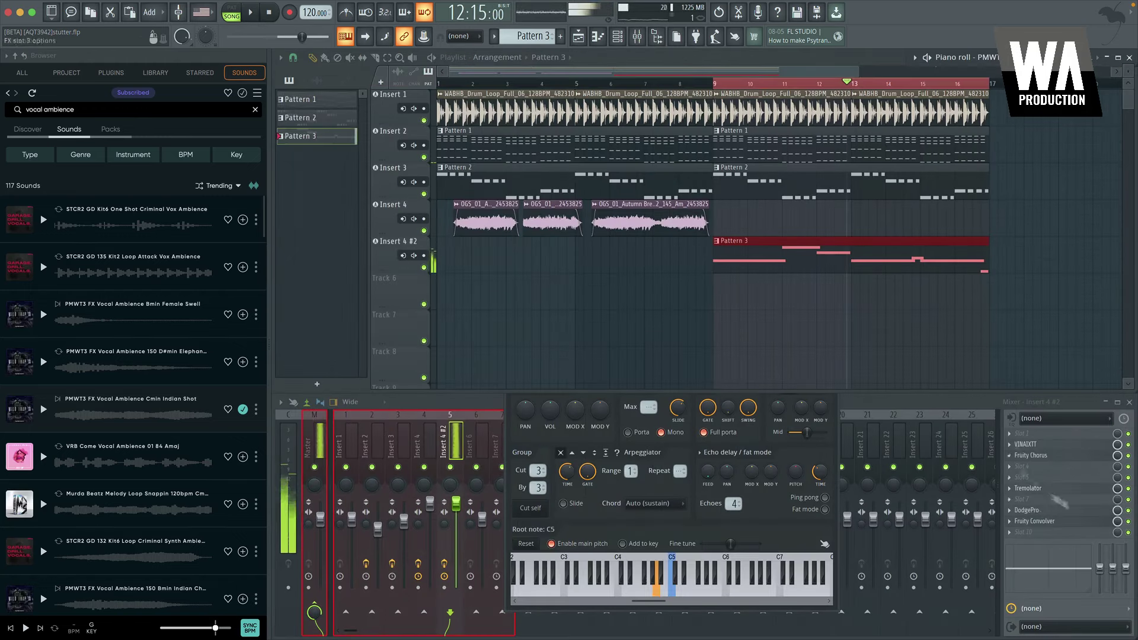
Enable Slide for the vocal sampler and play the arrangement while reviewing its envelope and sample settings
click(545, 366)
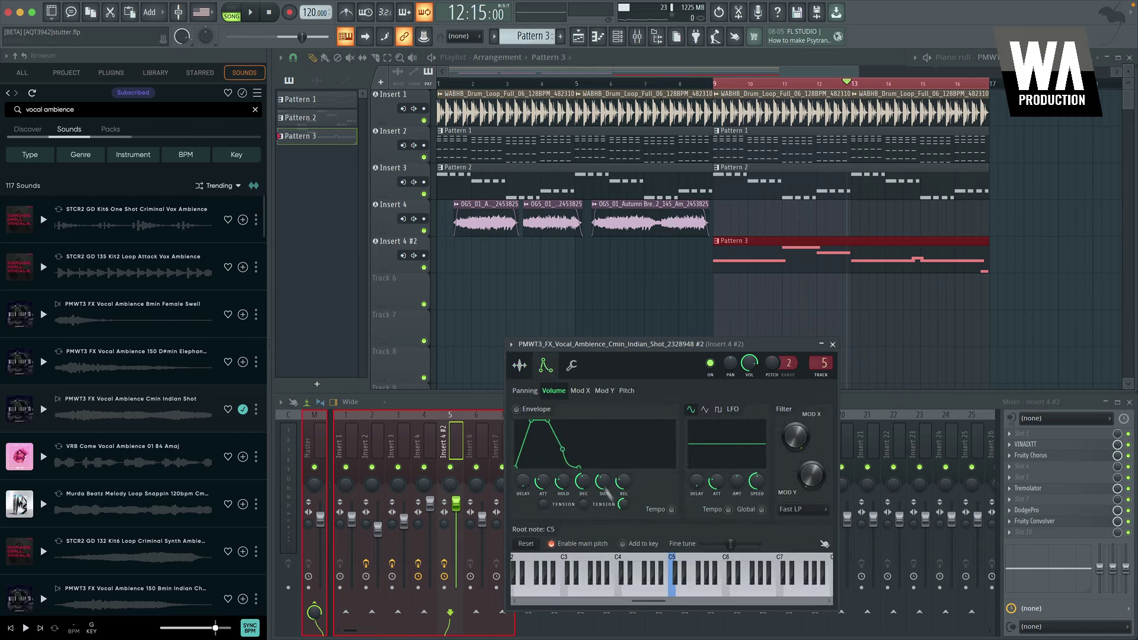
click(572, 366)
key(space)
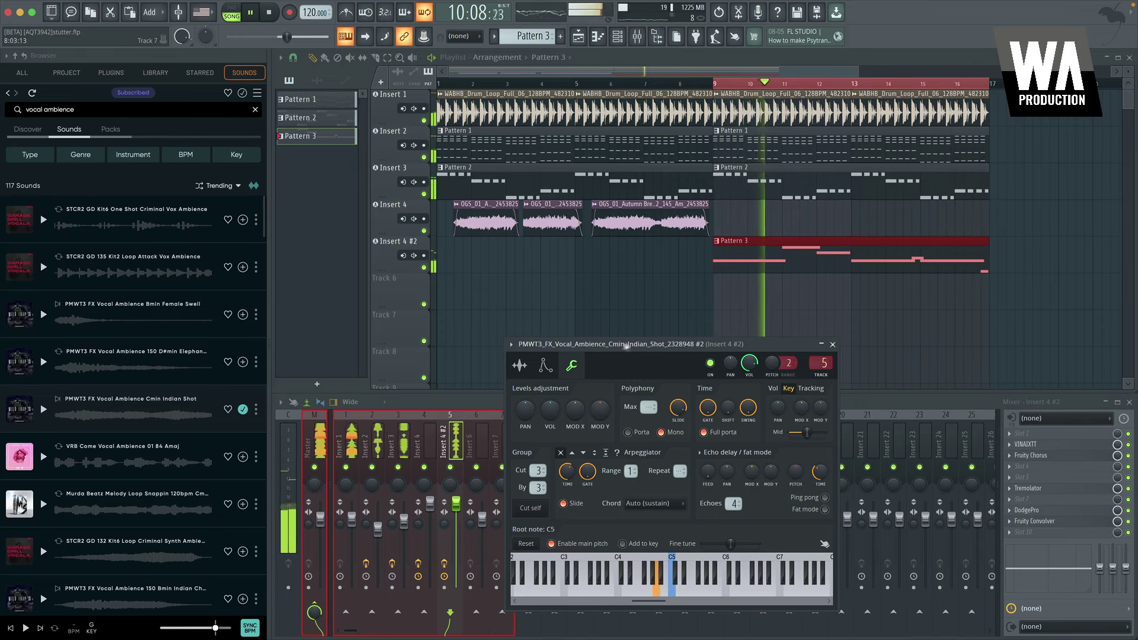
click(519, 366)
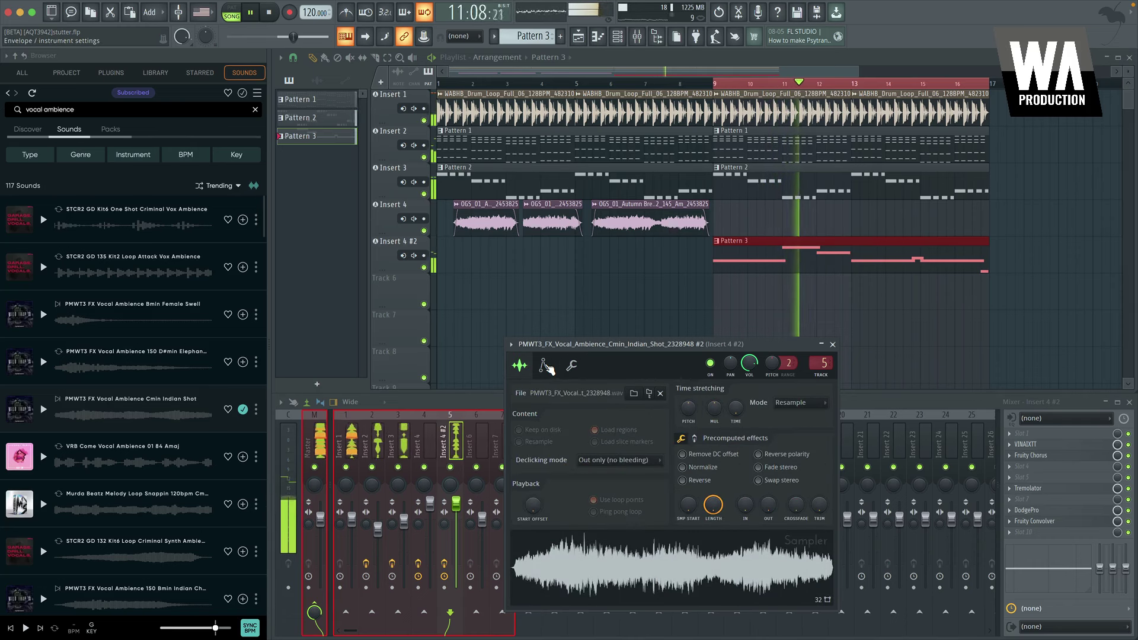
Adjust the groove of Tremolator on Insert 4 #2 and set its Feel to -0.05
click(573, 367)
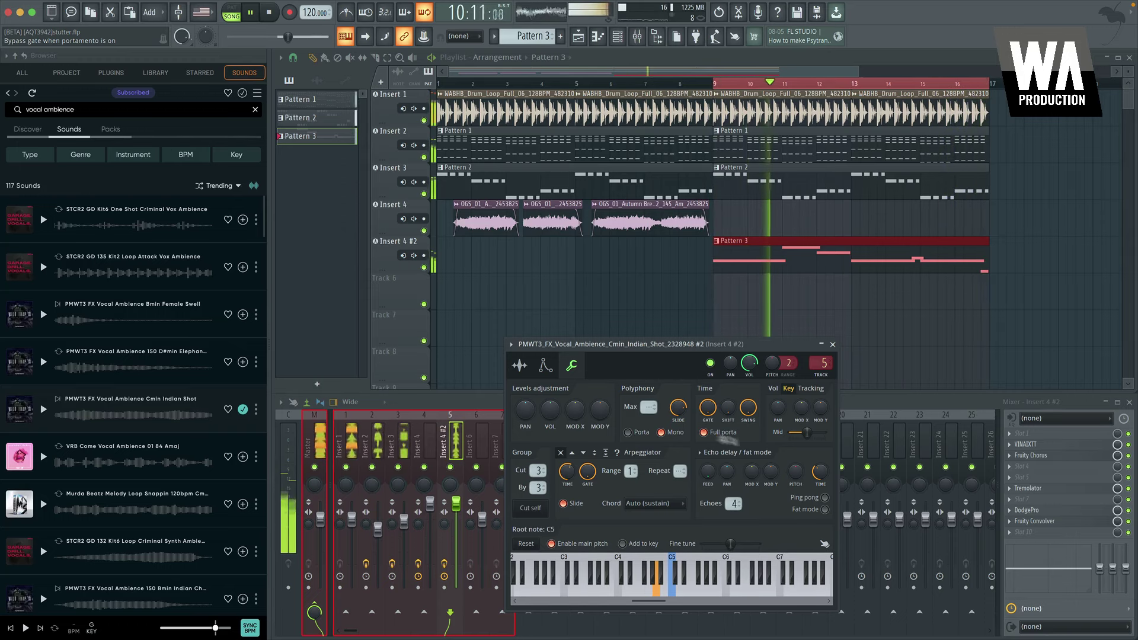
click(1027, 487)
drag(442, 483, 431, 507)
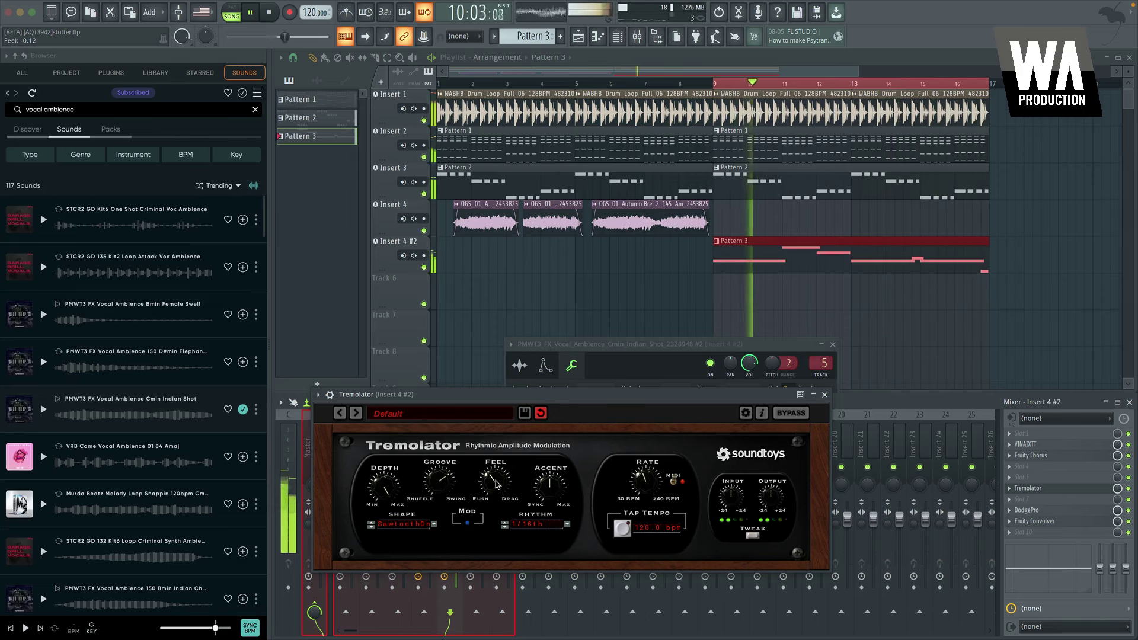
drag(493, 479, 493, 483)
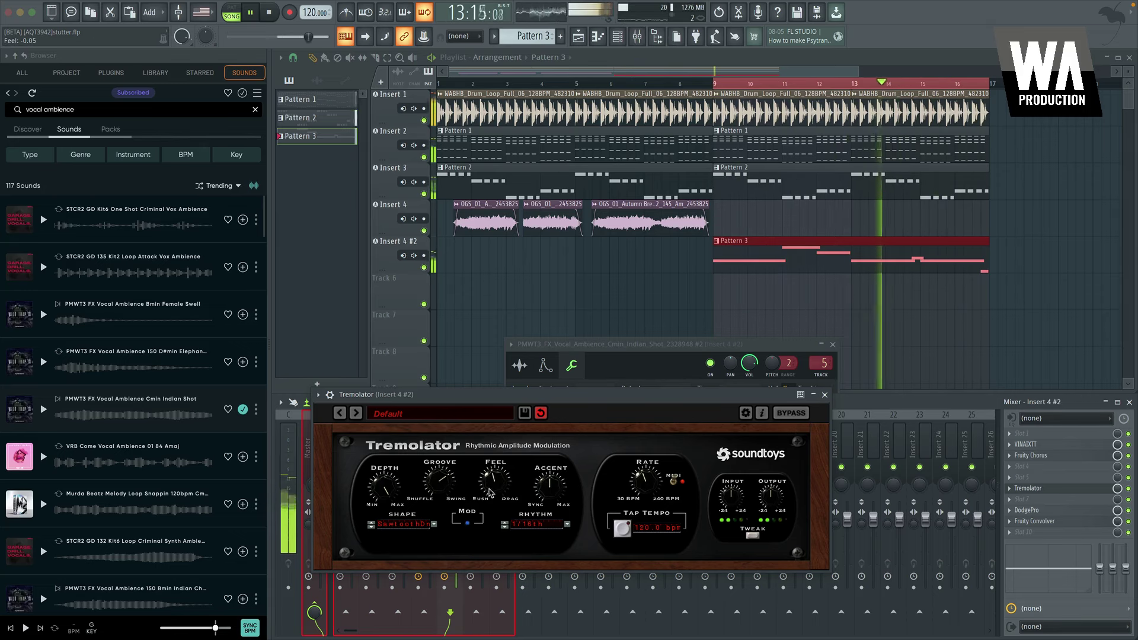
Audition other waveform shapes in Tremolator while the loop plays, including RampDown
click(404, 524)
scroll(400, 521, down, 3)
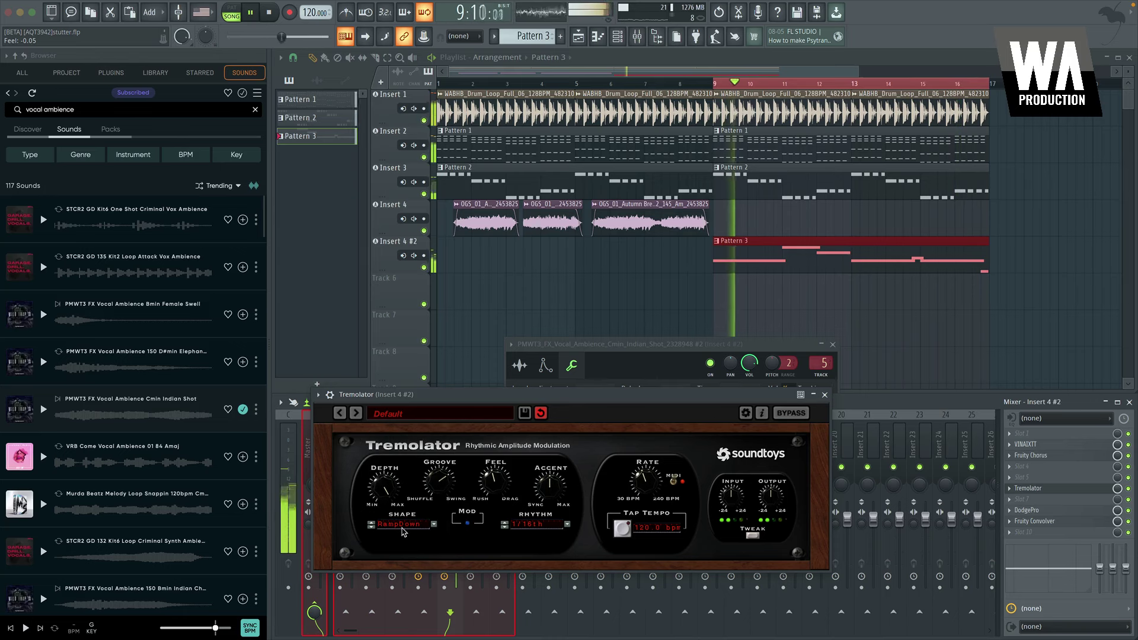
scroll(393, 522, up, 3)
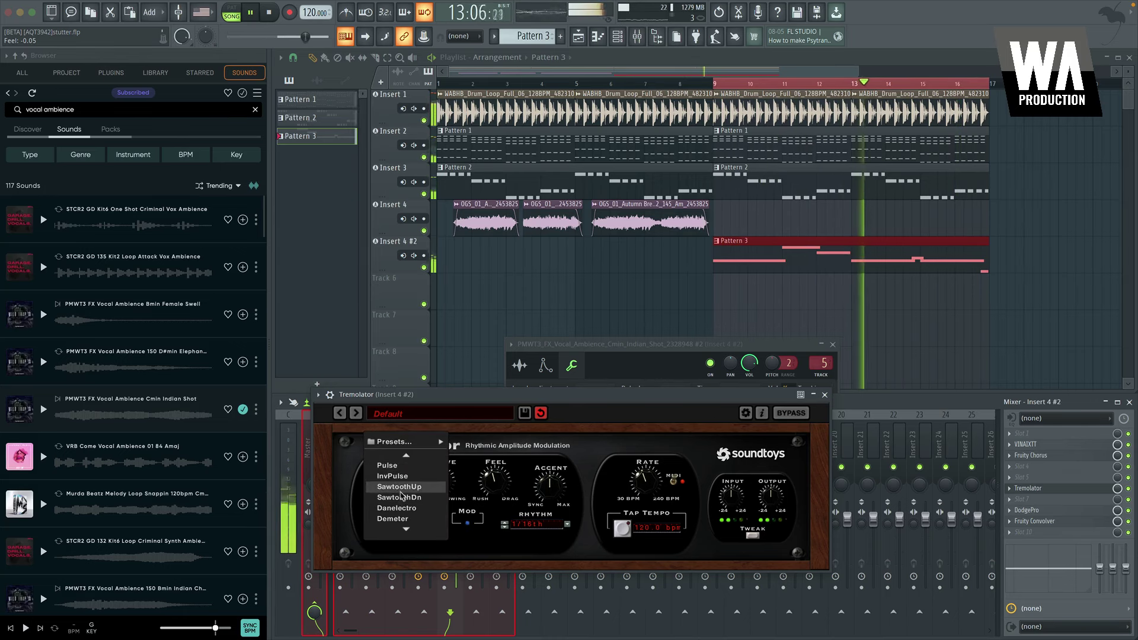
click(410, 524)
click(410, 524)
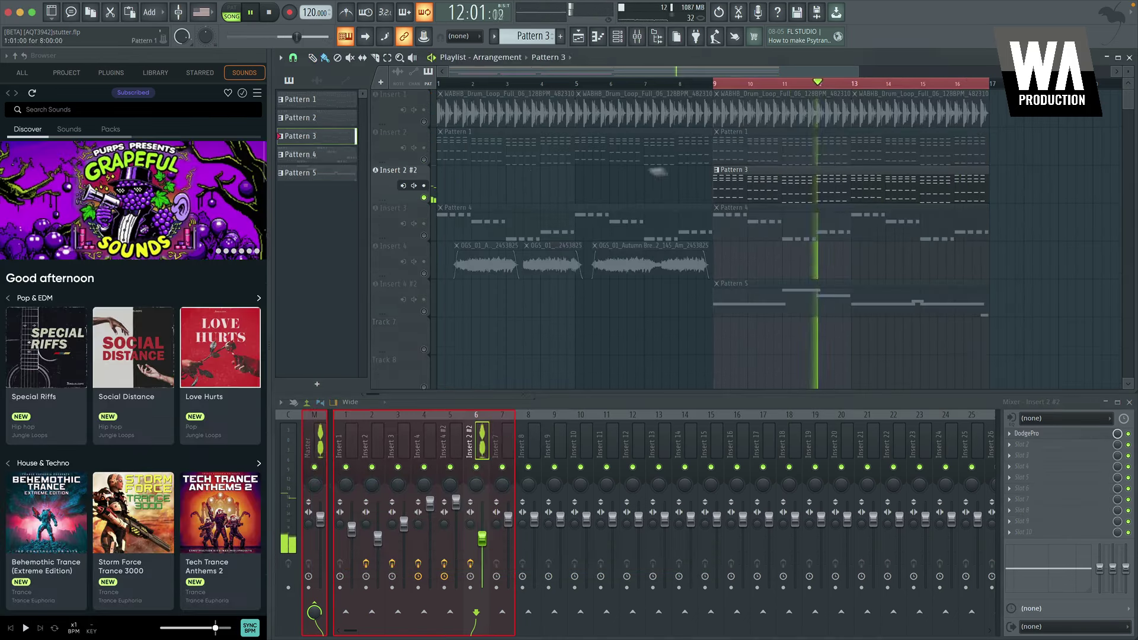
Set a steeper high-pass at about 132 Hz in Insert 4 #2's Parametric EQ 2 and reshape its mid and high bands
key(space)
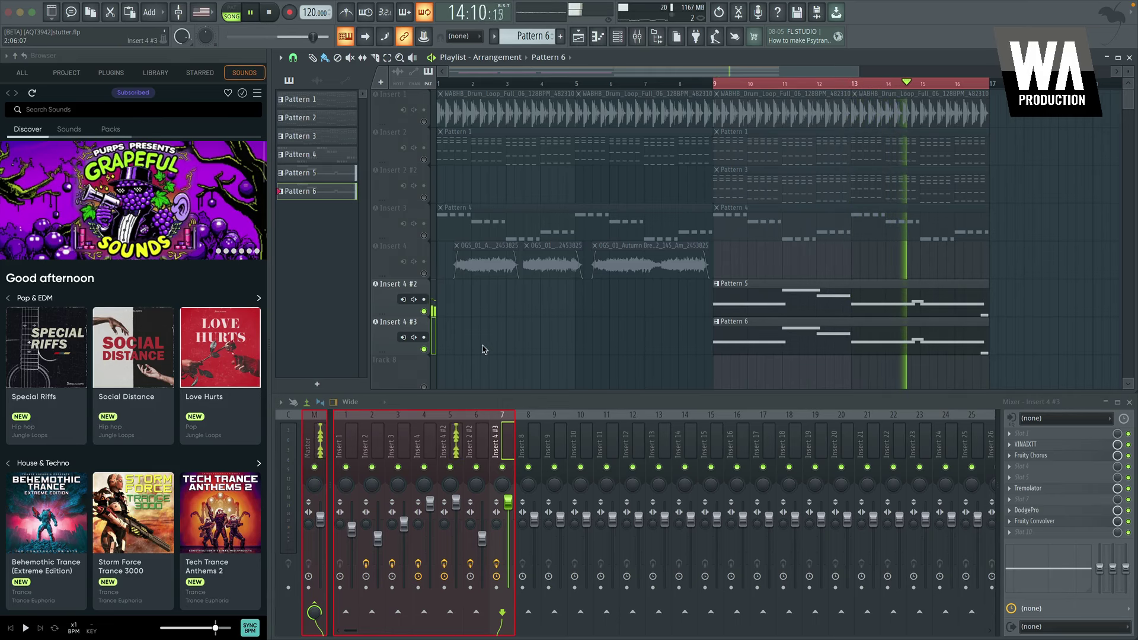
key(space)
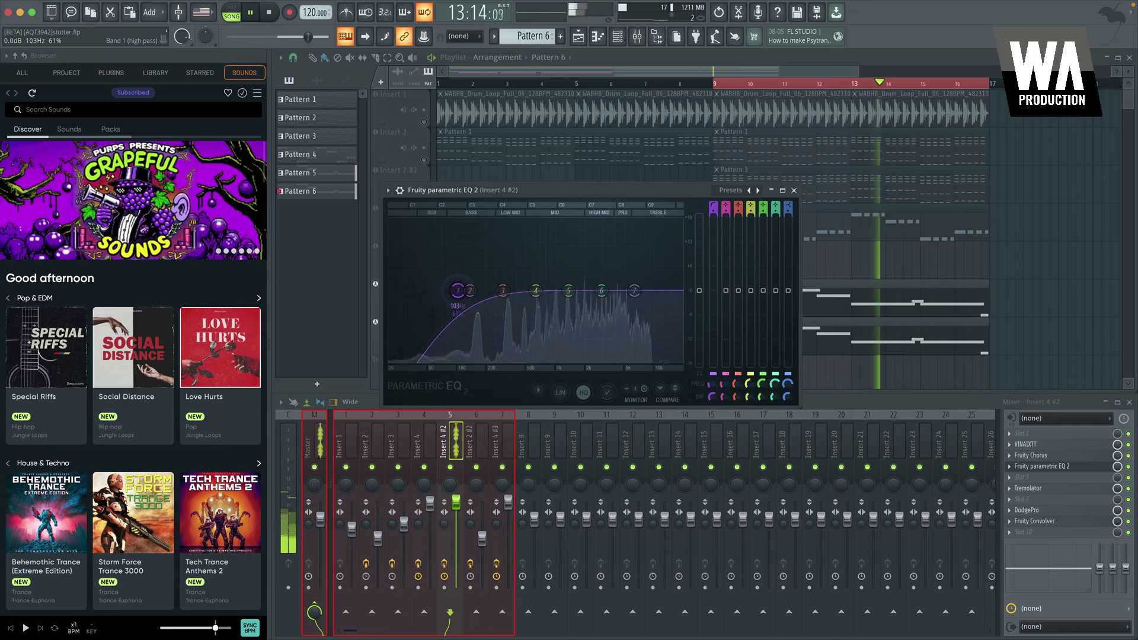
drag(452, 283, 451, 284)
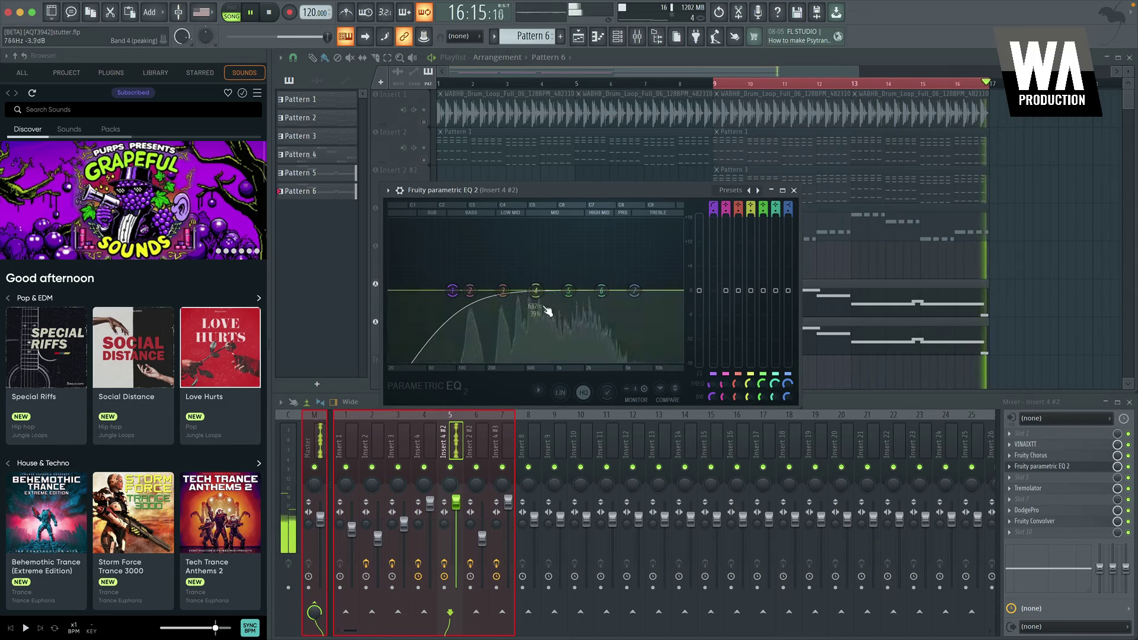
right_click(454, 292)
mouse_move(472, 333)
click(508, 356)
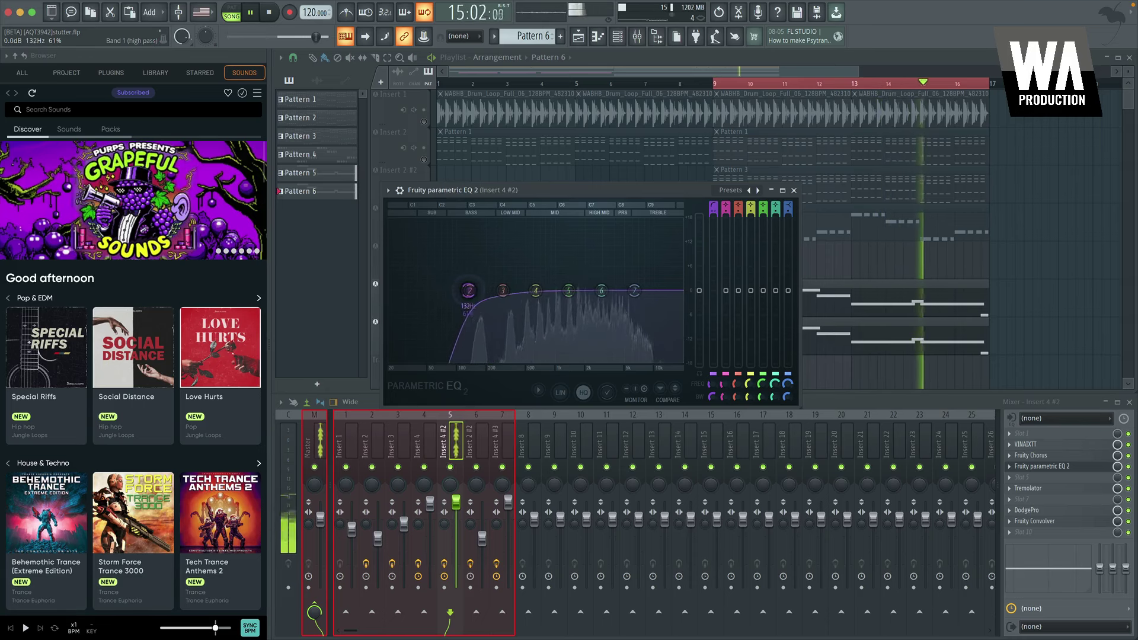
drag(535, 290, 626, 293)
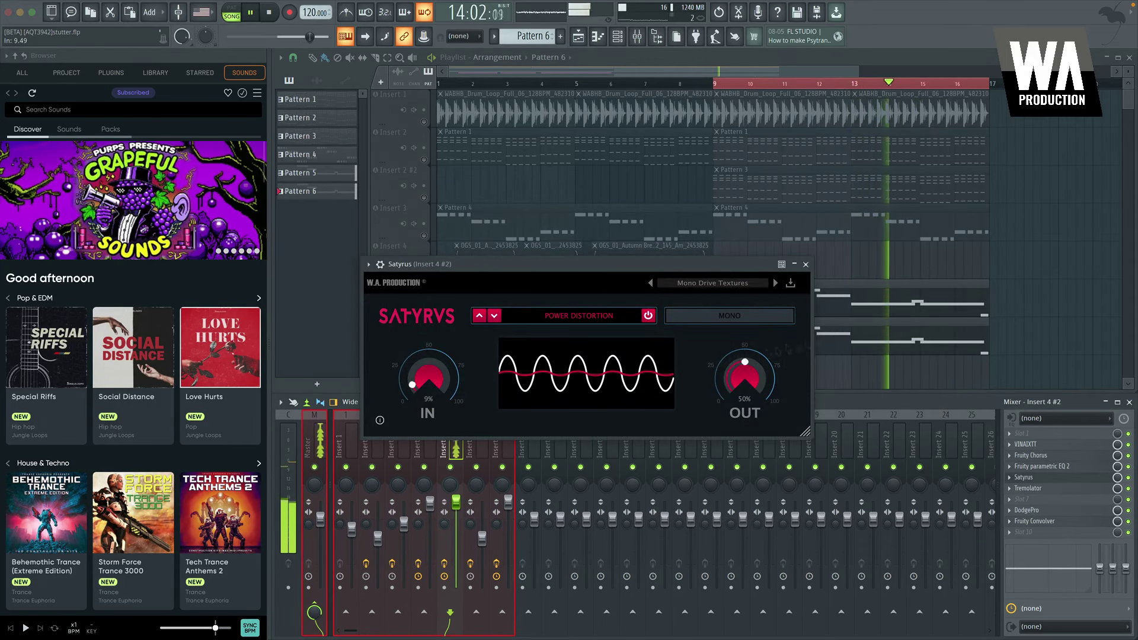
Restore all tracks to playback and shorten the third note, before bar 13, in the Pattern 5 and Pattern 6 vocal-ambience melodies
click(806, 265)
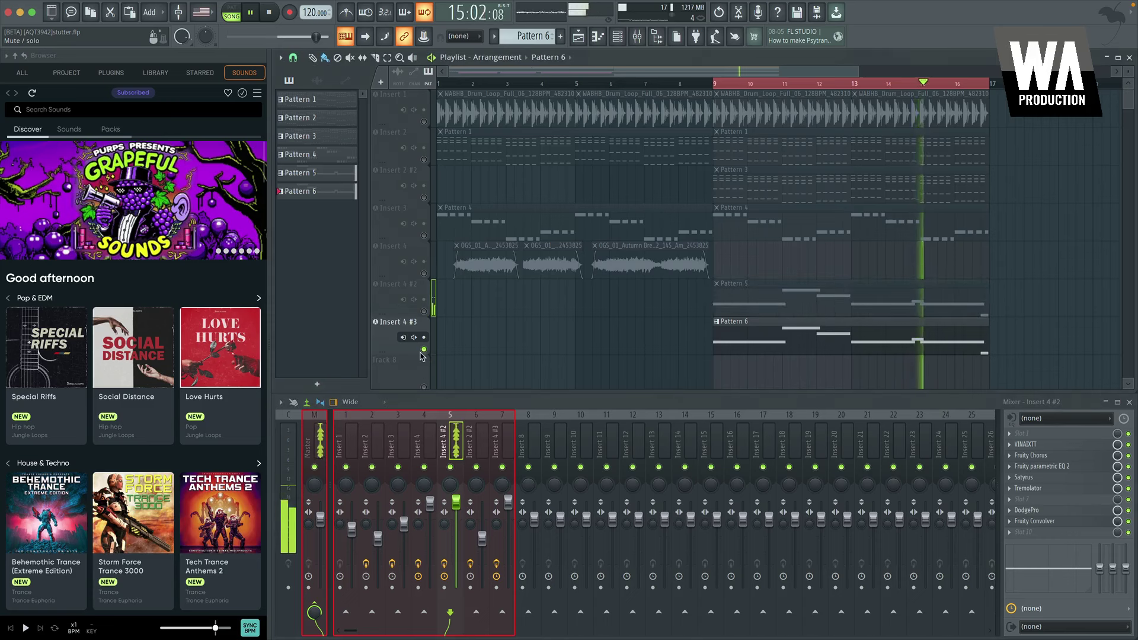
ctrl+click(423, 350)
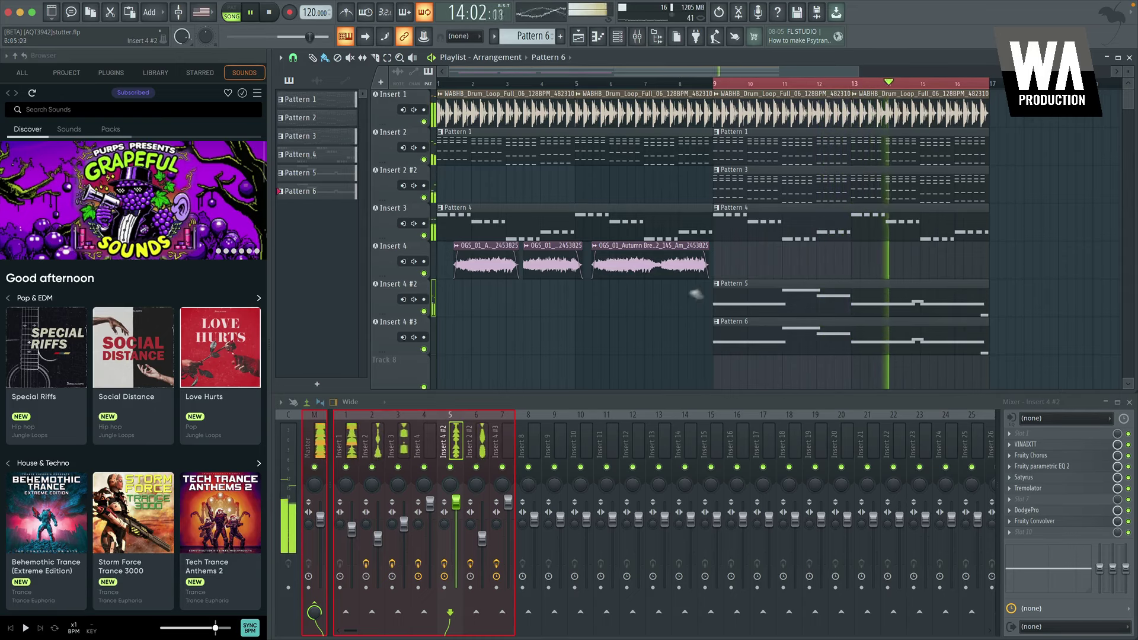
key(space)
double_click(800, 336)
key(space)
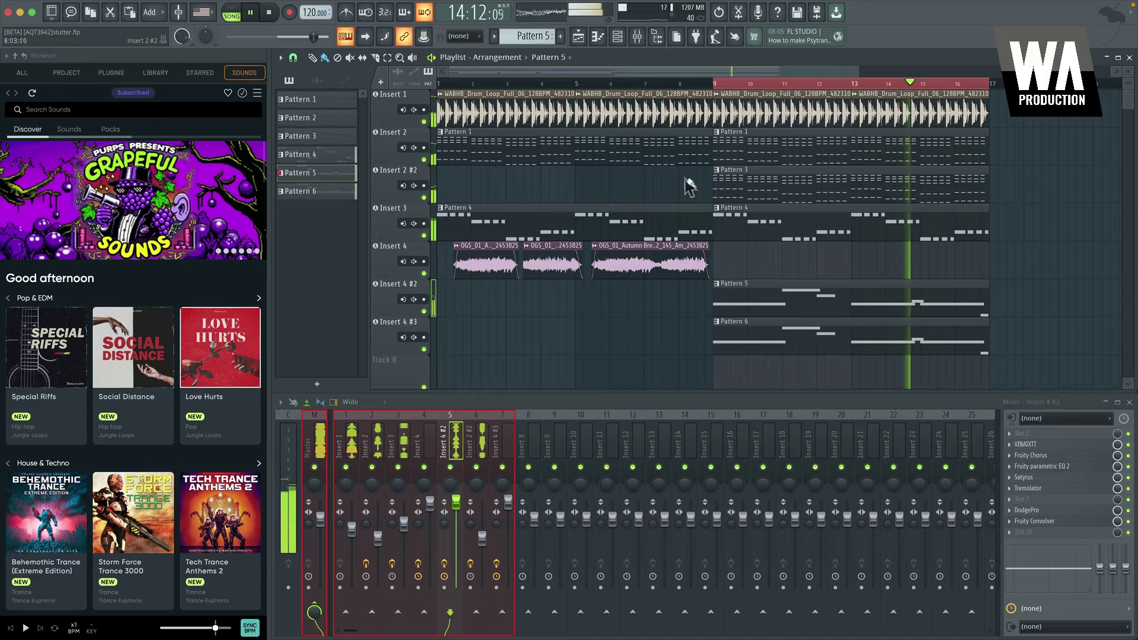
Solo Insert 2 #2 to listen to Pattern 3 on its own, and restore all tracks
click(390, 168)
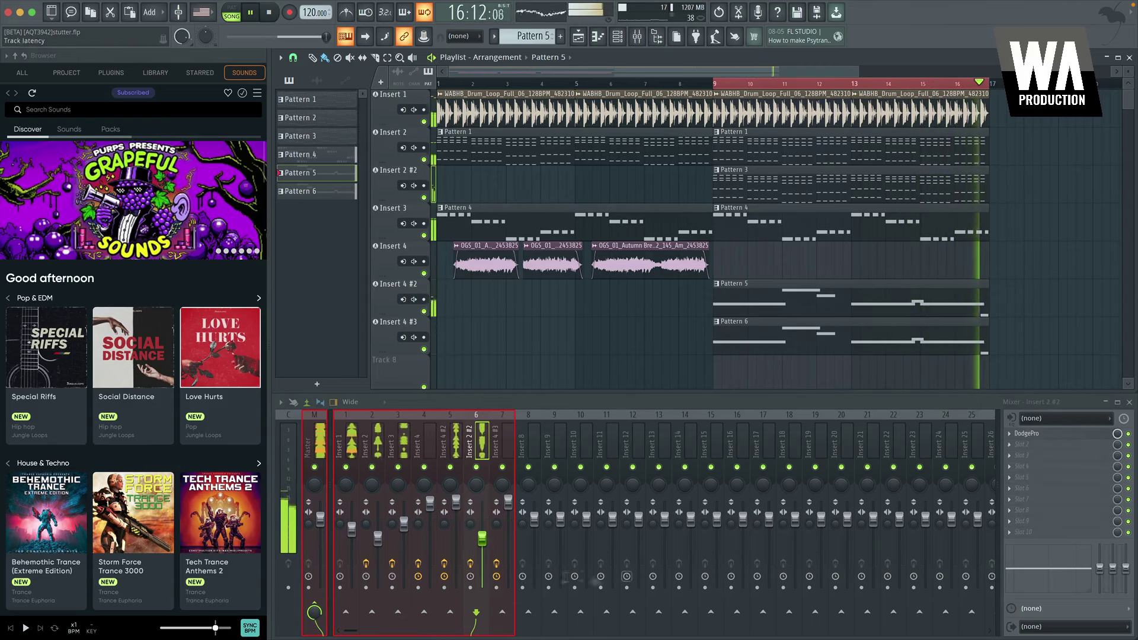
right_click(424, 198)
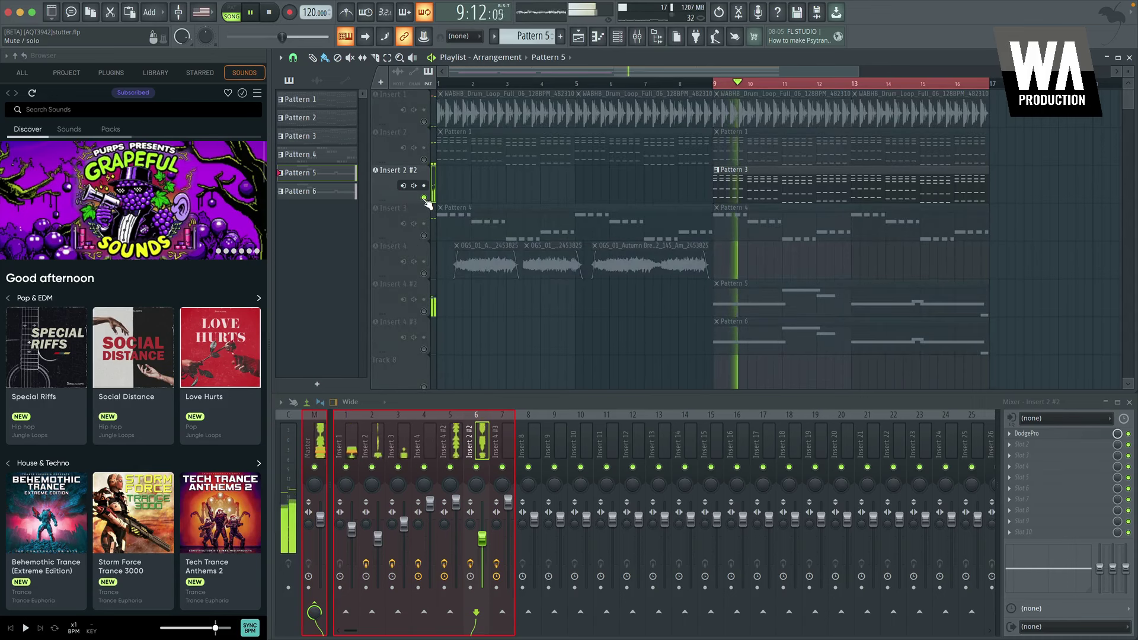
right_click(424, 198)
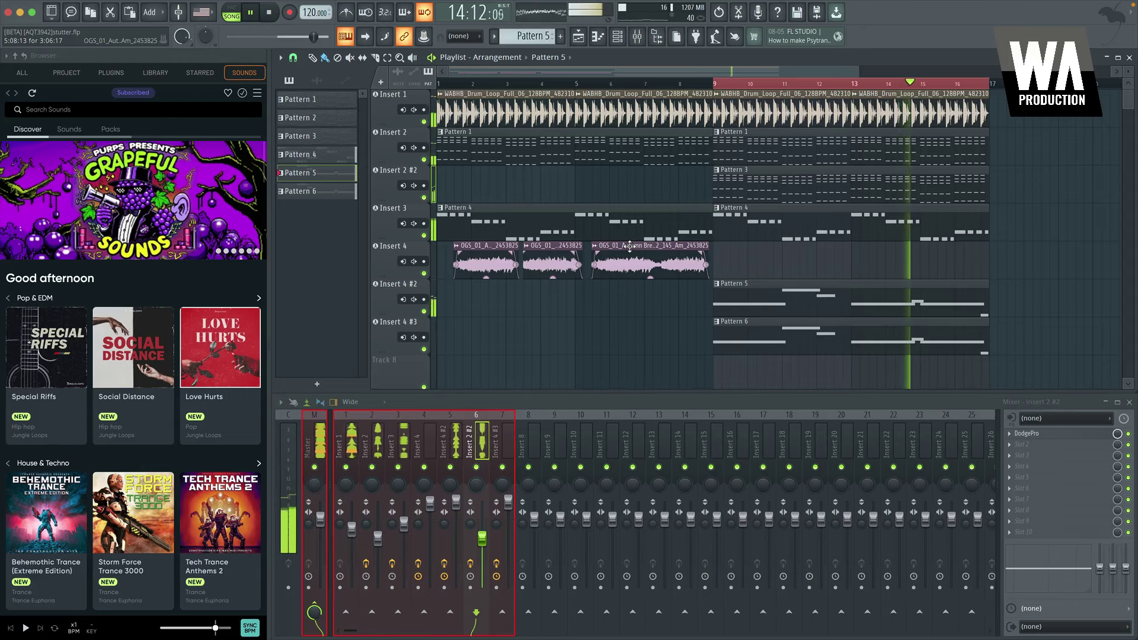
Vary the sub bass in Pattern 4 by raising the last G3 of bars 2 and 6 to A3 and reworking bar 4's E3 rhythm
double_click(856, 224)
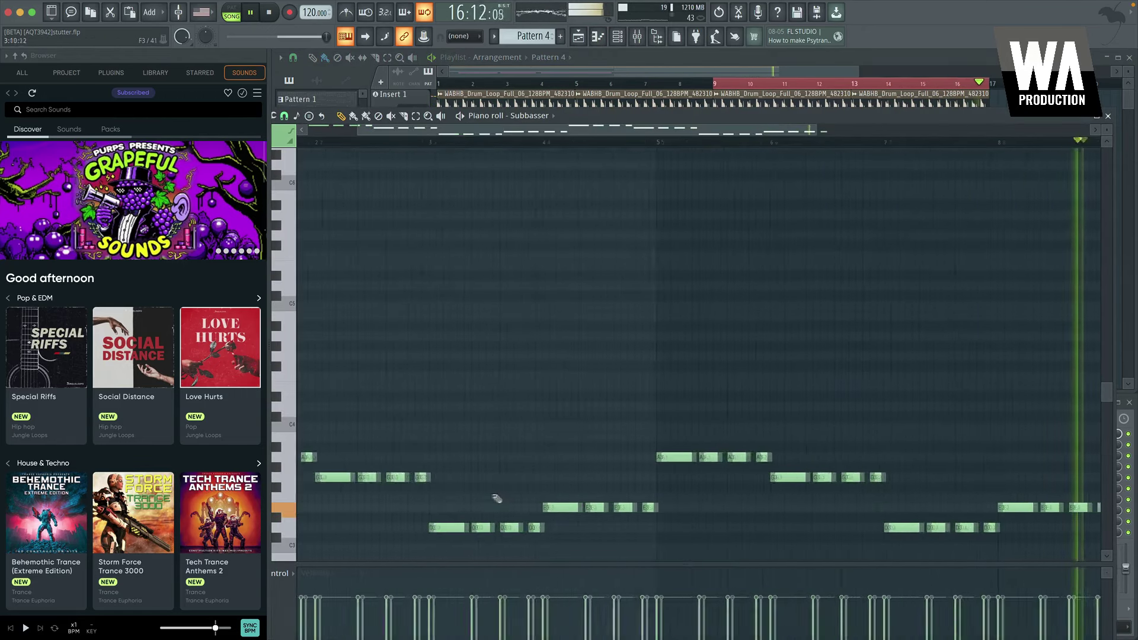
drag(627, 528, 602, 528)
right_click(599, 528)
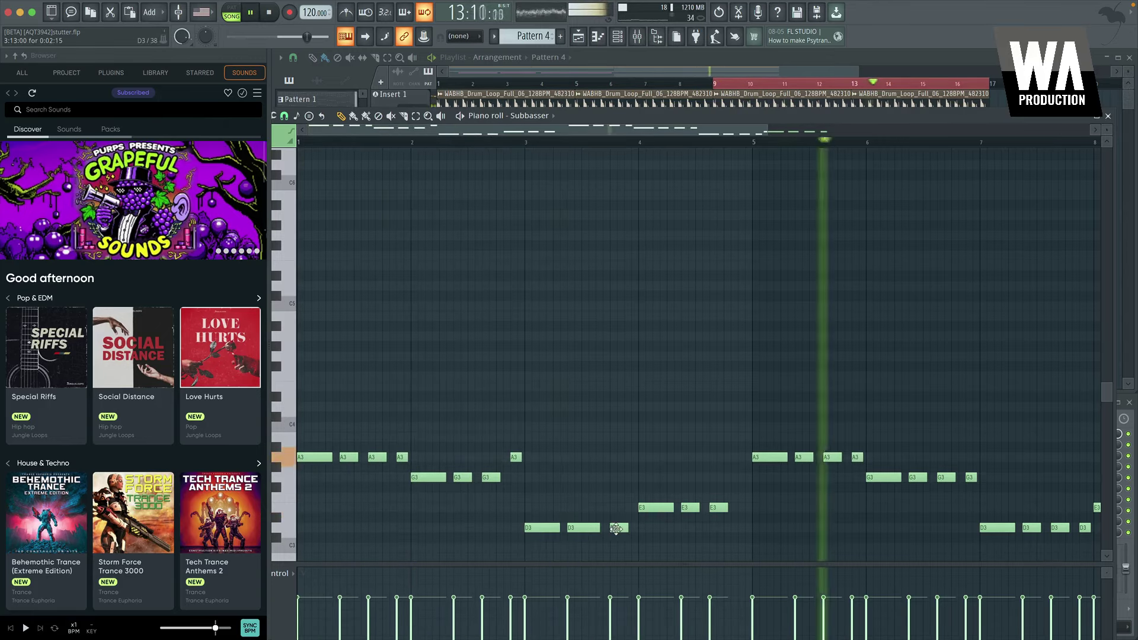
drag(719, 508, 714, 457)
End bar 7 of the sub bass on a short C3, and lengthen the D3 before it and bar 8's closing E3
key(space)
drag(829, 528, 829, 548)
drag(926, 507, 936, 508)
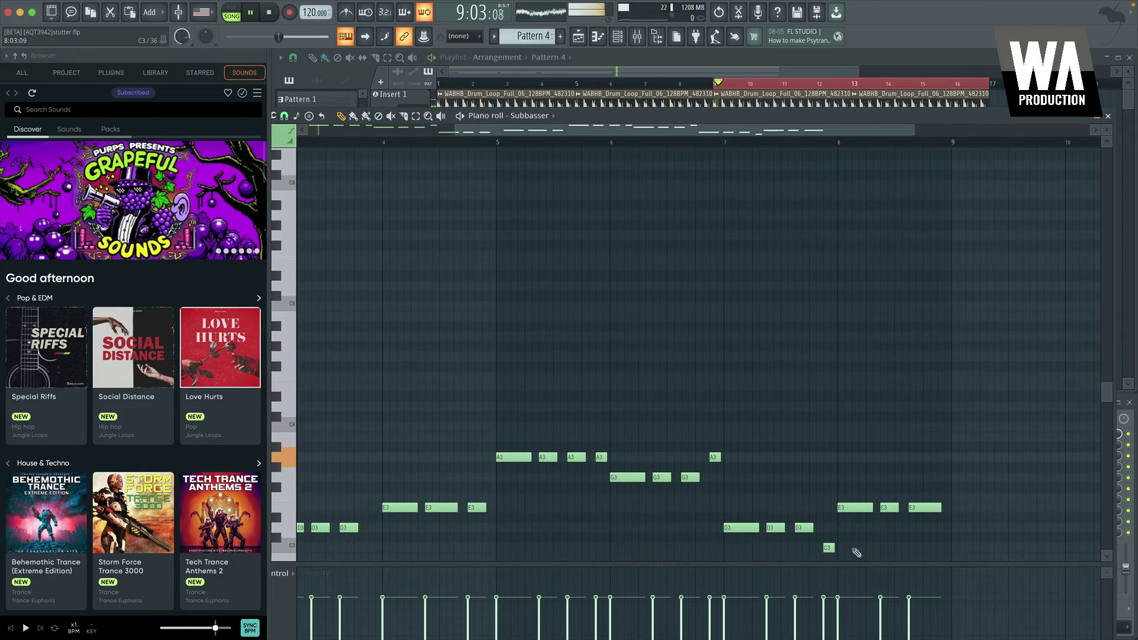
scroll(849, 549, down, 1)
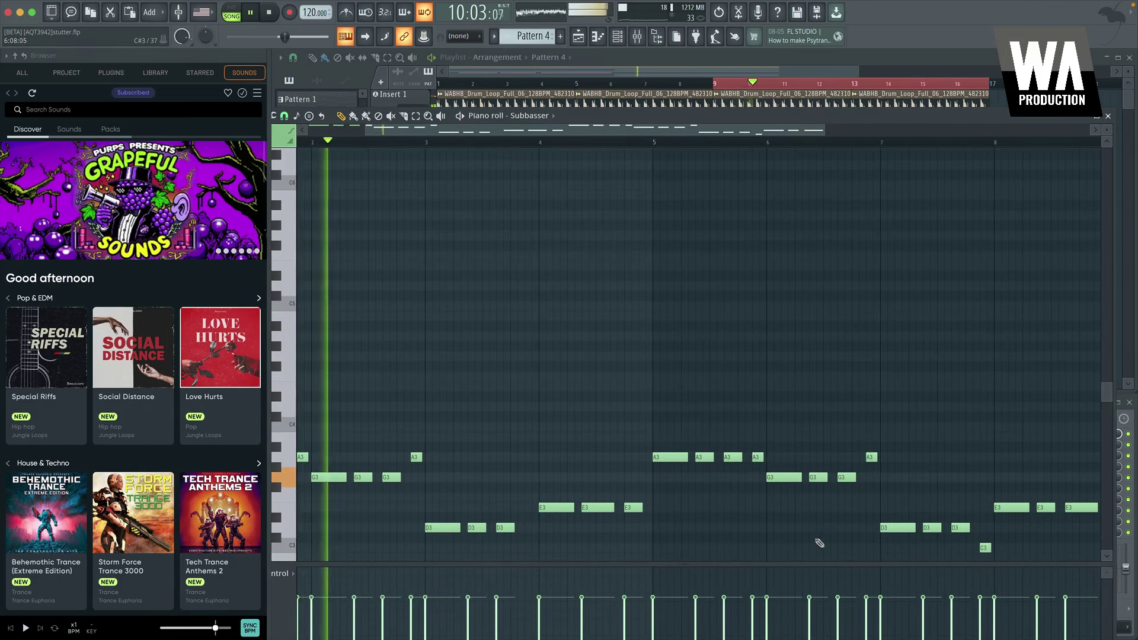
scroll(815, 541, down, 1)
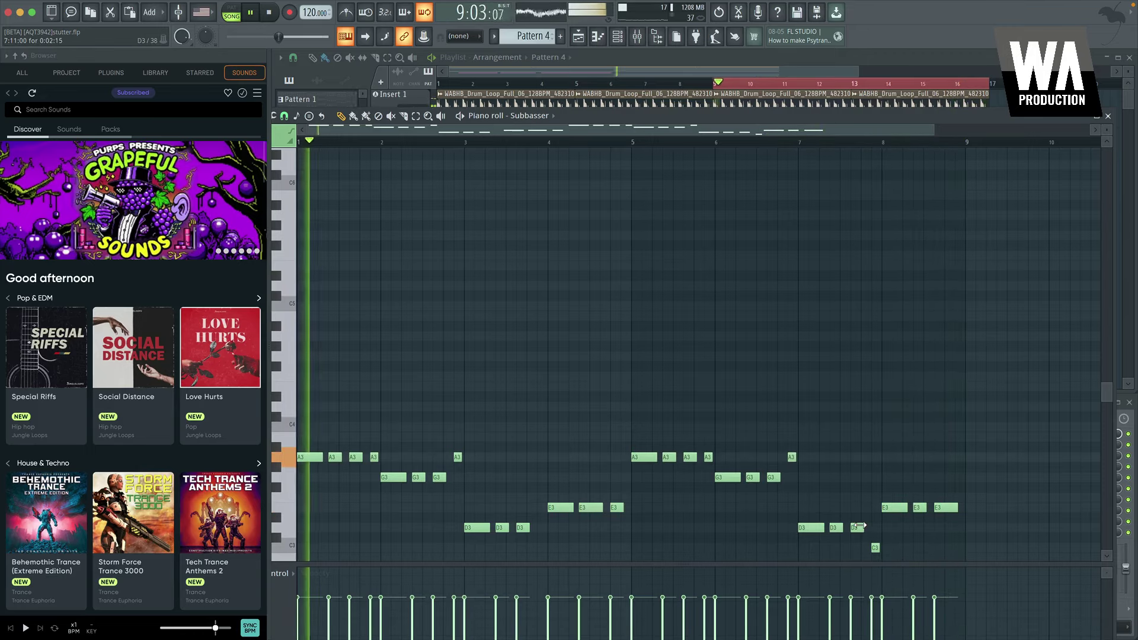
drag(863, 526, 873, 527)
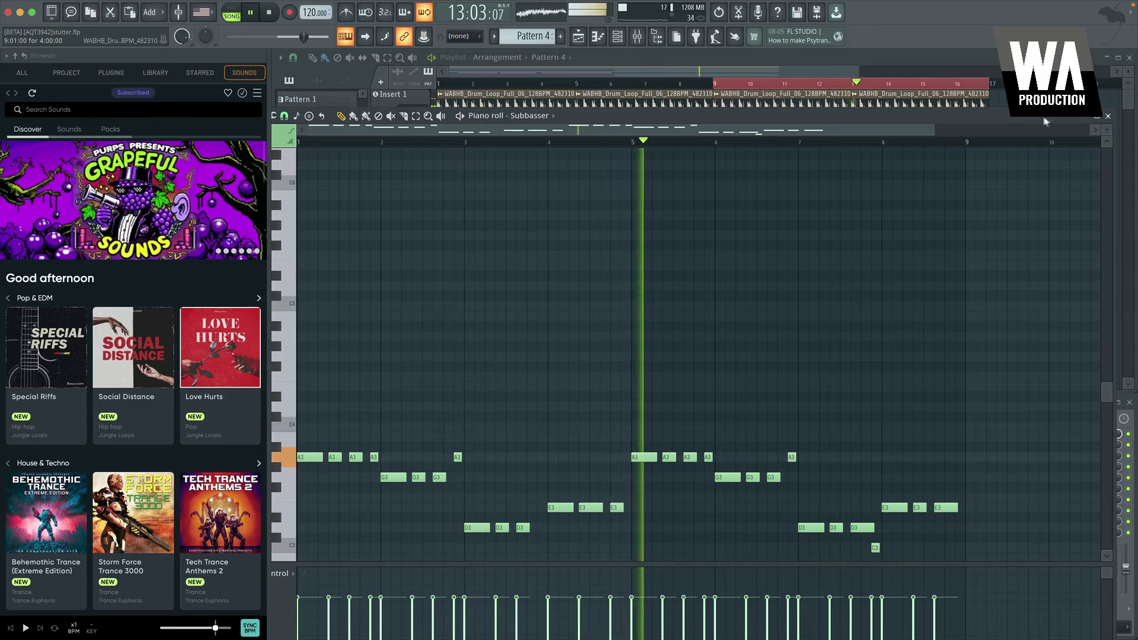
click(1108, 117)
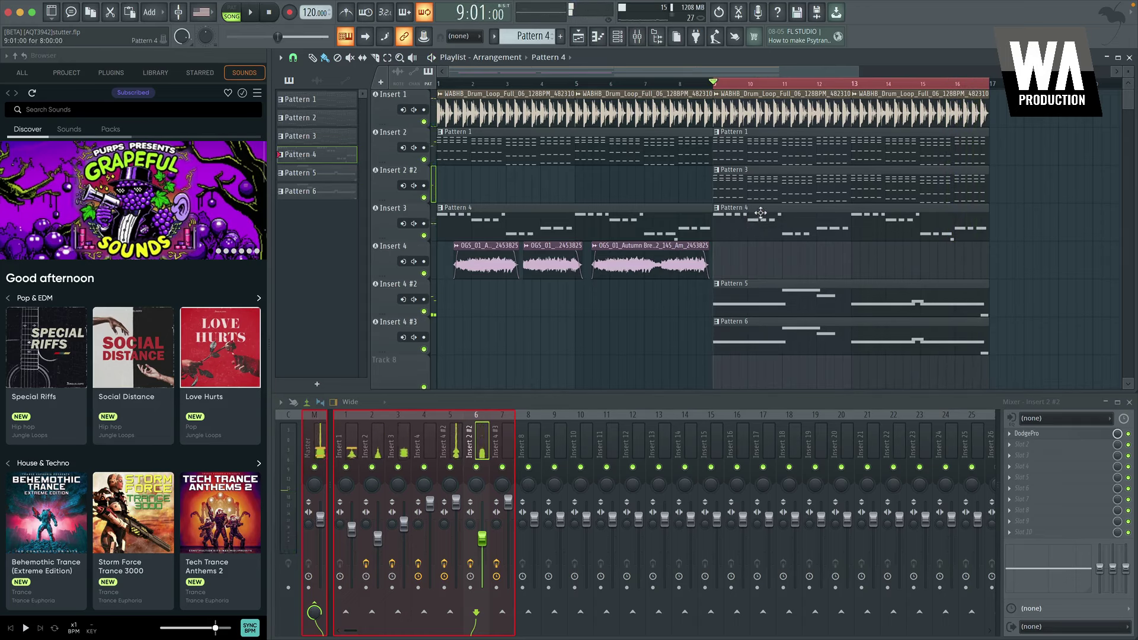
Move Satyrus ahead of VINAIXTT in Insert 4 #2's effect chain and unsolo the track
click(450, 442)
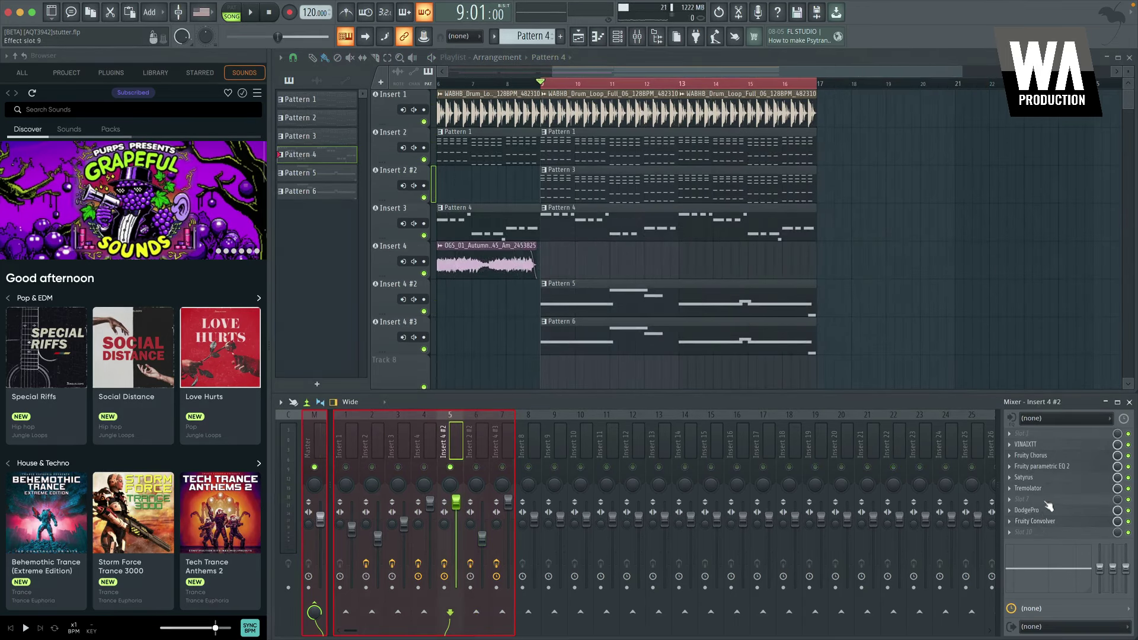
key(space)
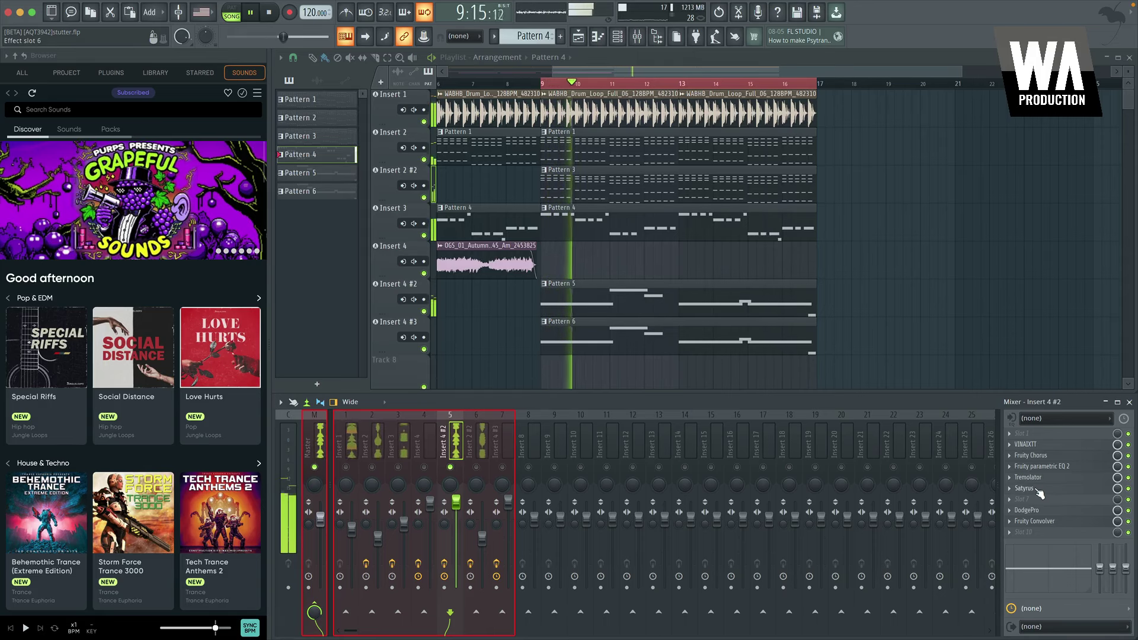
drag(1031, 482, 1038, 448)
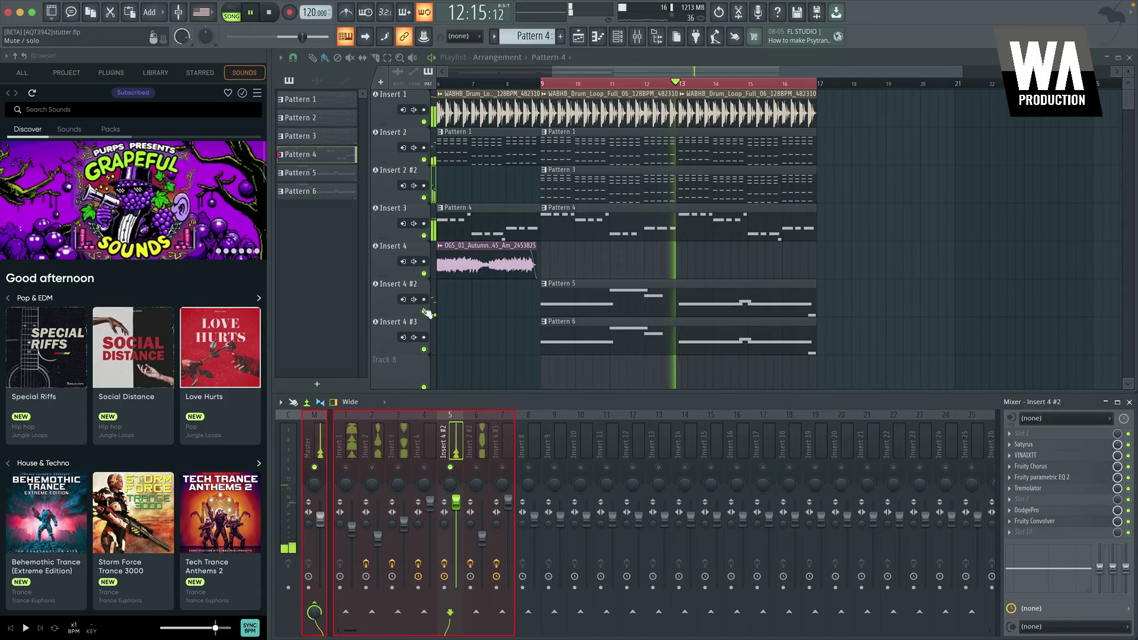
right_click(450, 468)
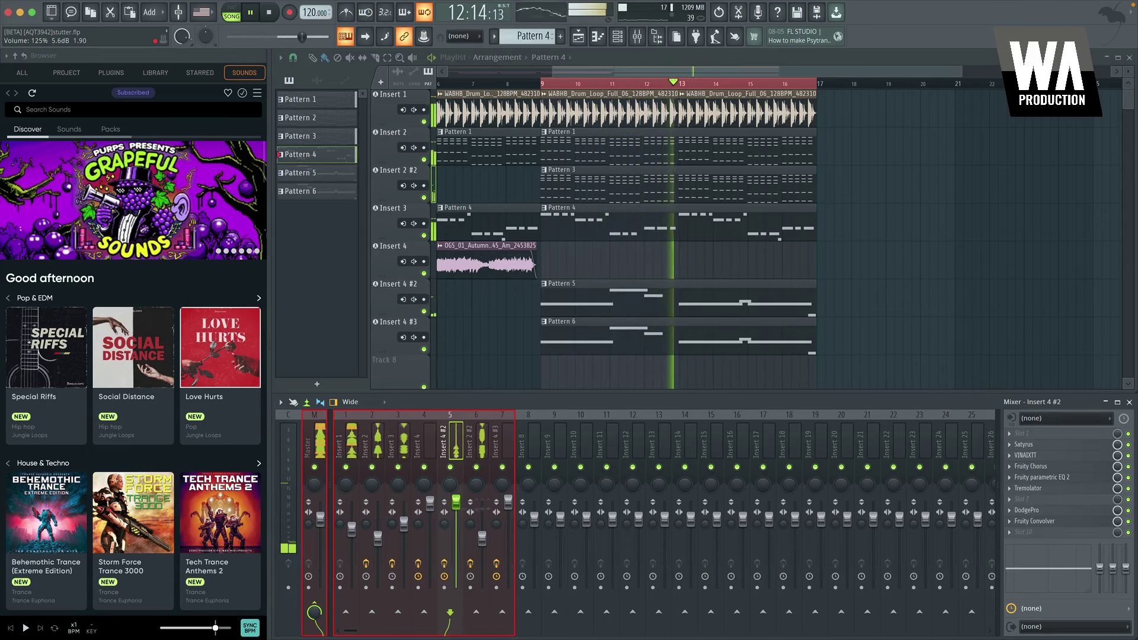
Check Insert 4 #2's Parametric EQ 2 curve and lower Insert 2's mixer volume to -8.4 dB
click(1038, 477)
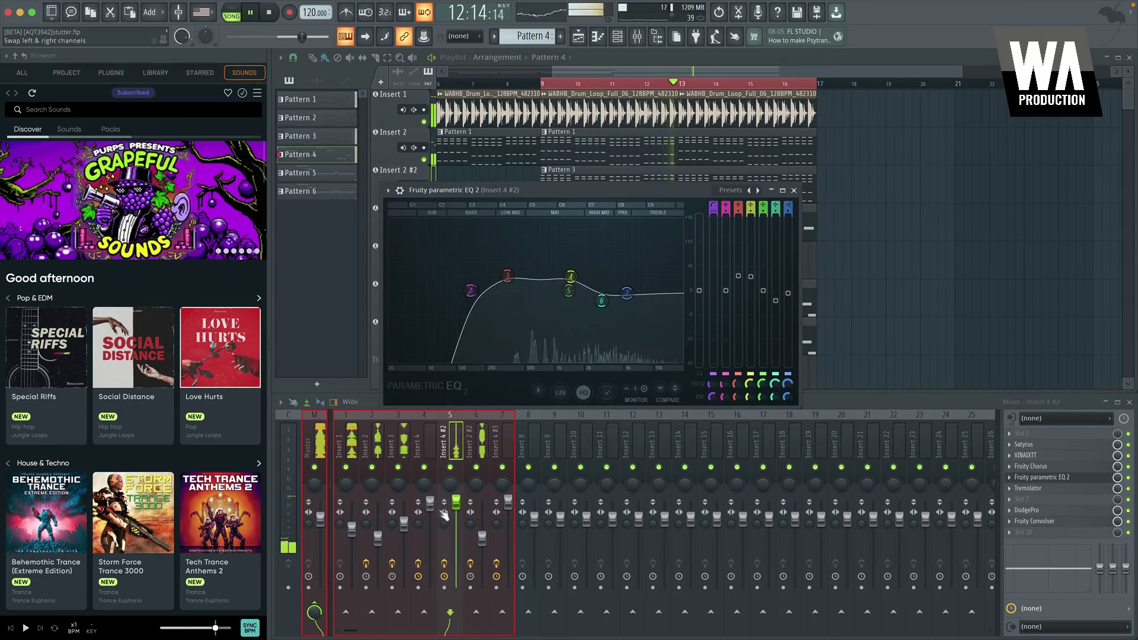
click(374, 468)
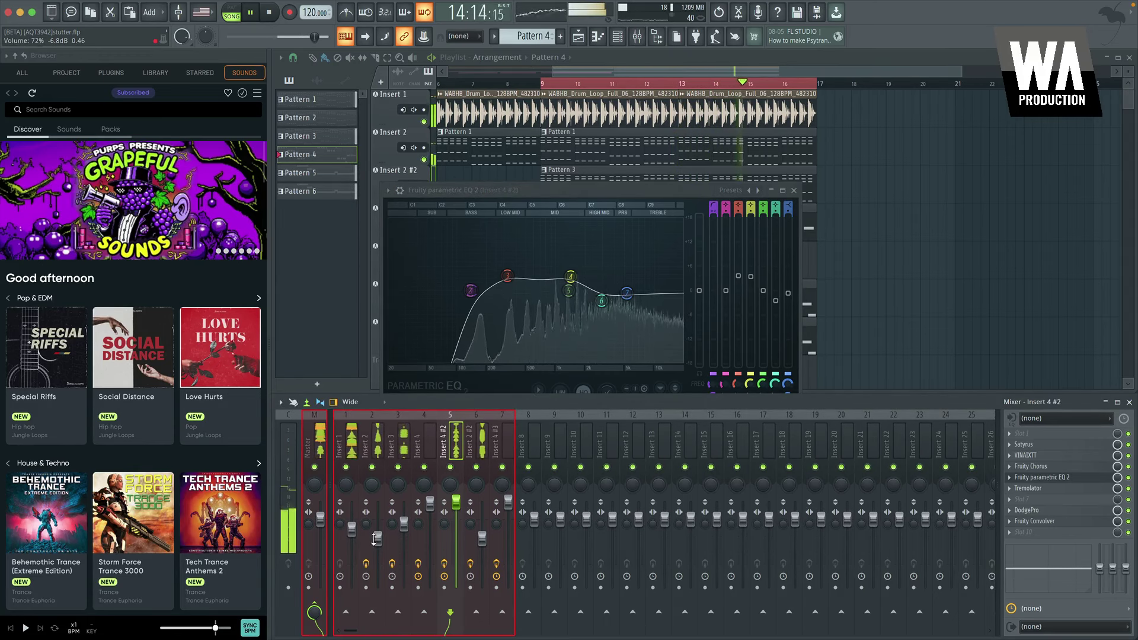
drag(374, 538, 377, 542)
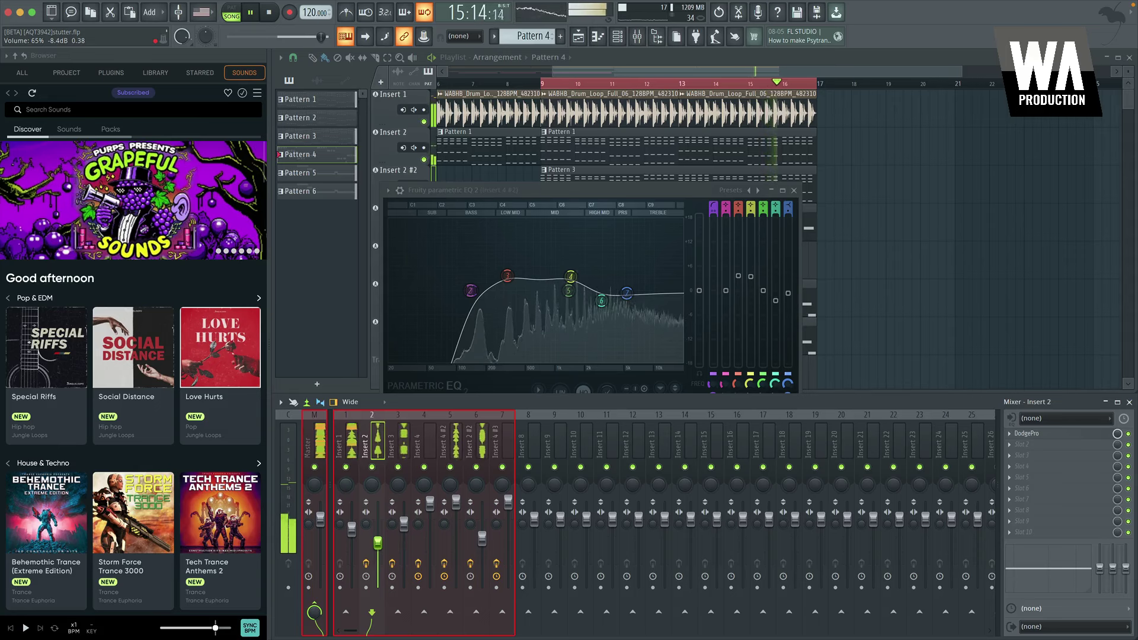
Add Orchid ahead of DodgePro on Insert 2 #2, solo the track and audition the SYNTH AND FRIENDS preset
click(480, 472)
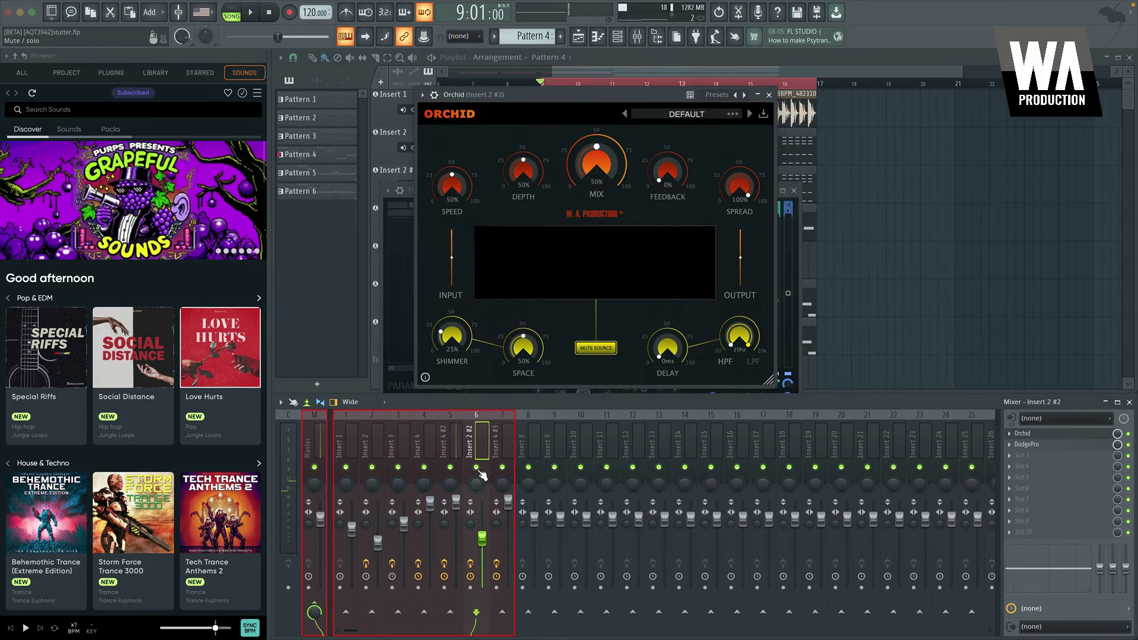
right_click(479, 472)
key(space)
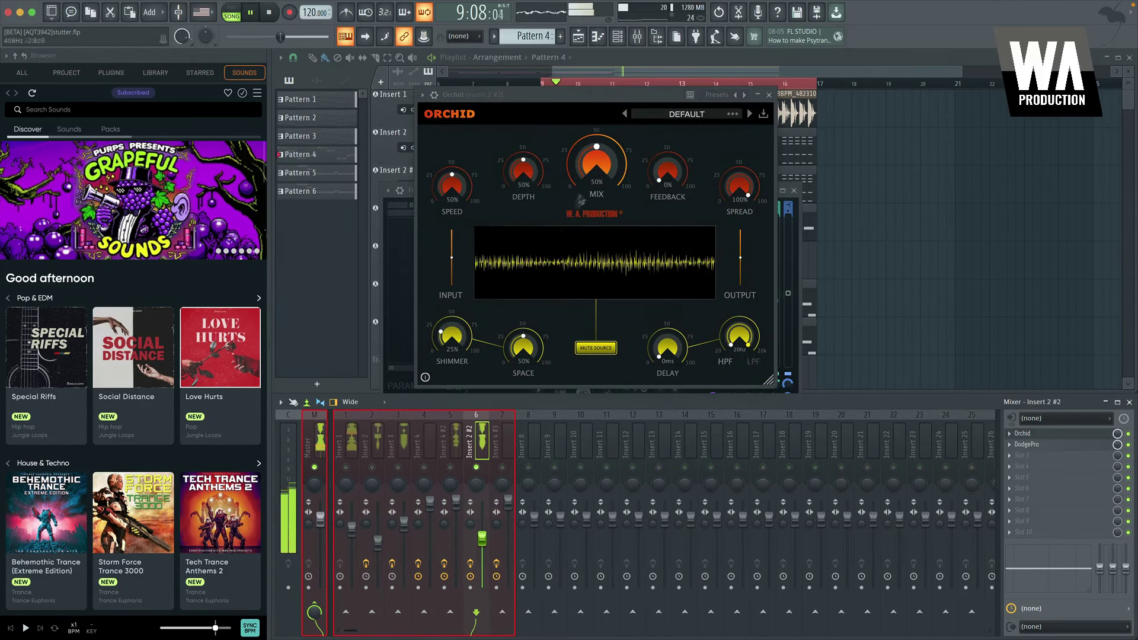
click(700, 117)
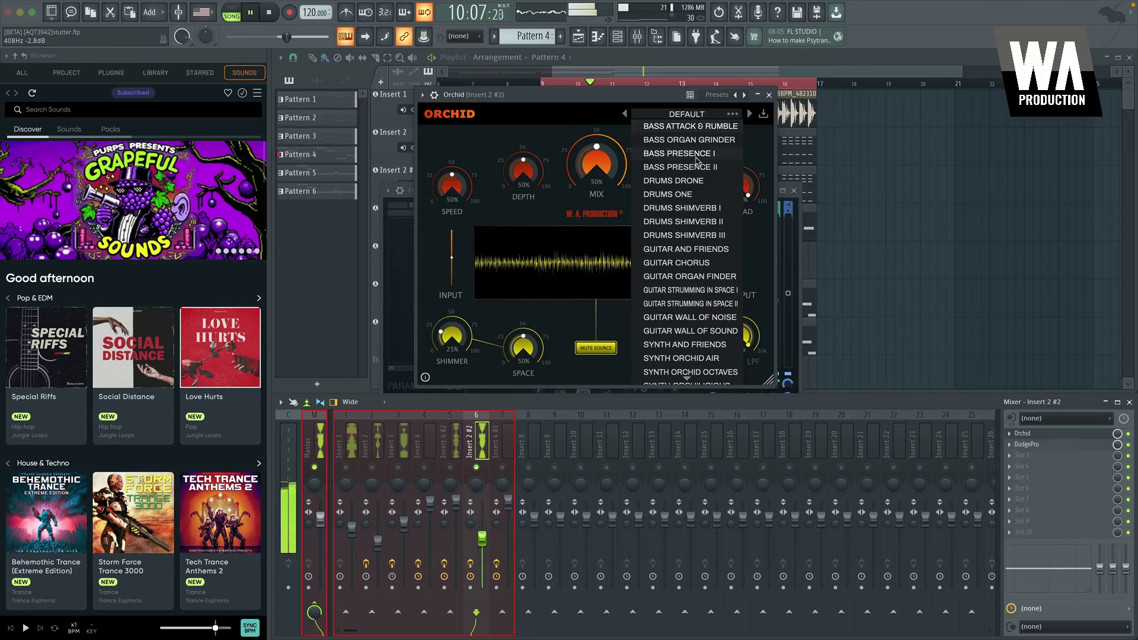
scroll(688, 231, down, 3)
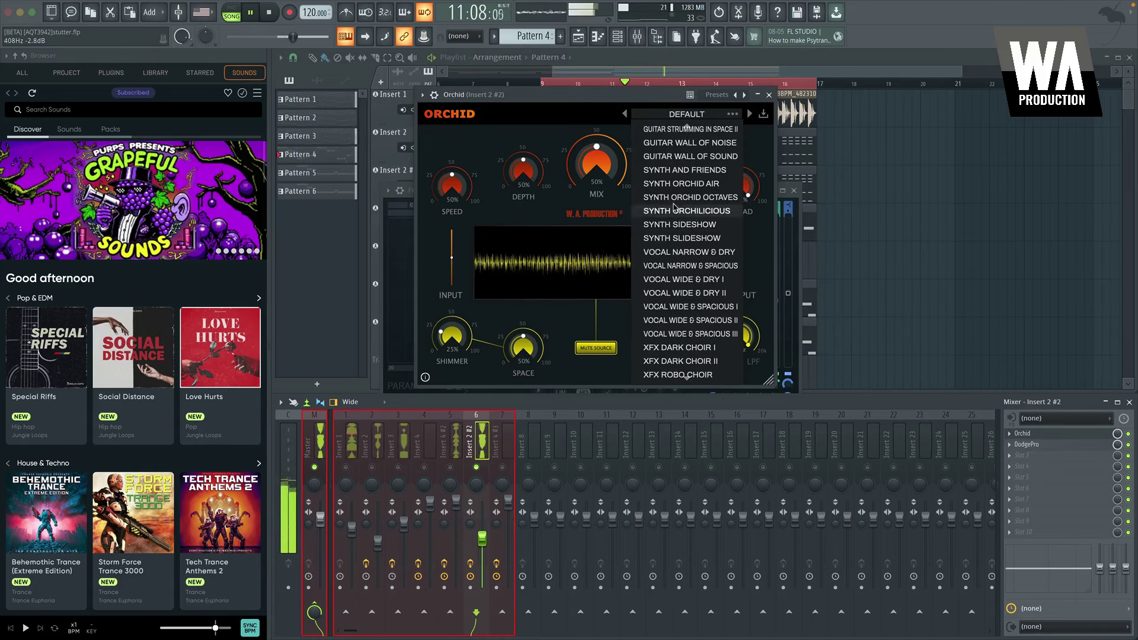
scroll(674, 208, up, 5)
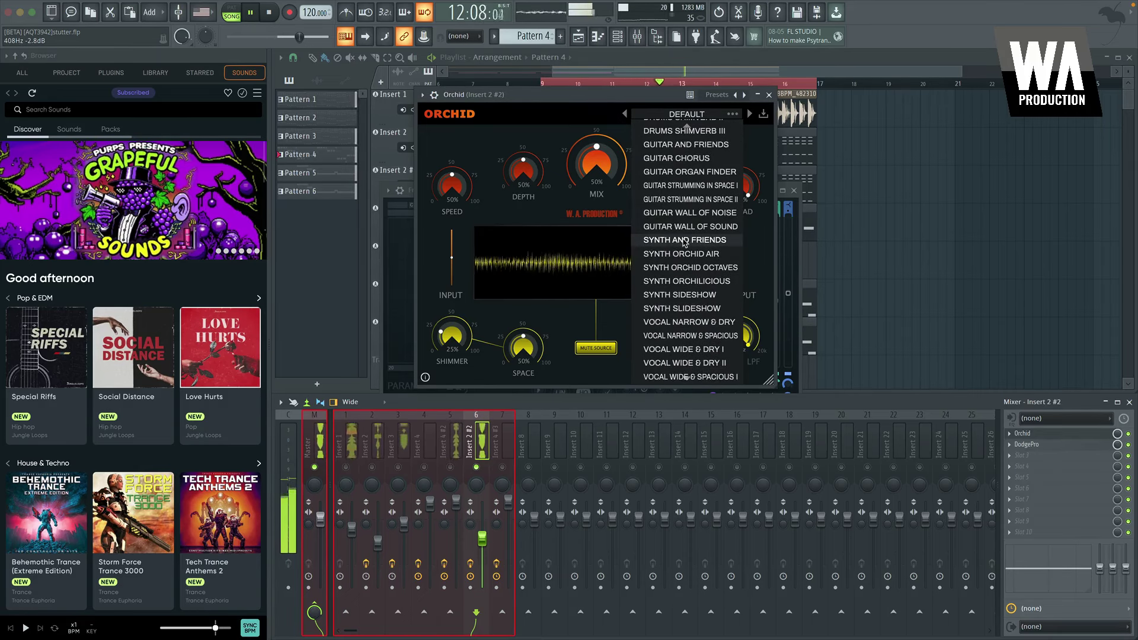
click(685, 241)
Compare Orchid's synth presets during playback and settle on SYNTH ORCHID OCTAVES
click(750, 114)
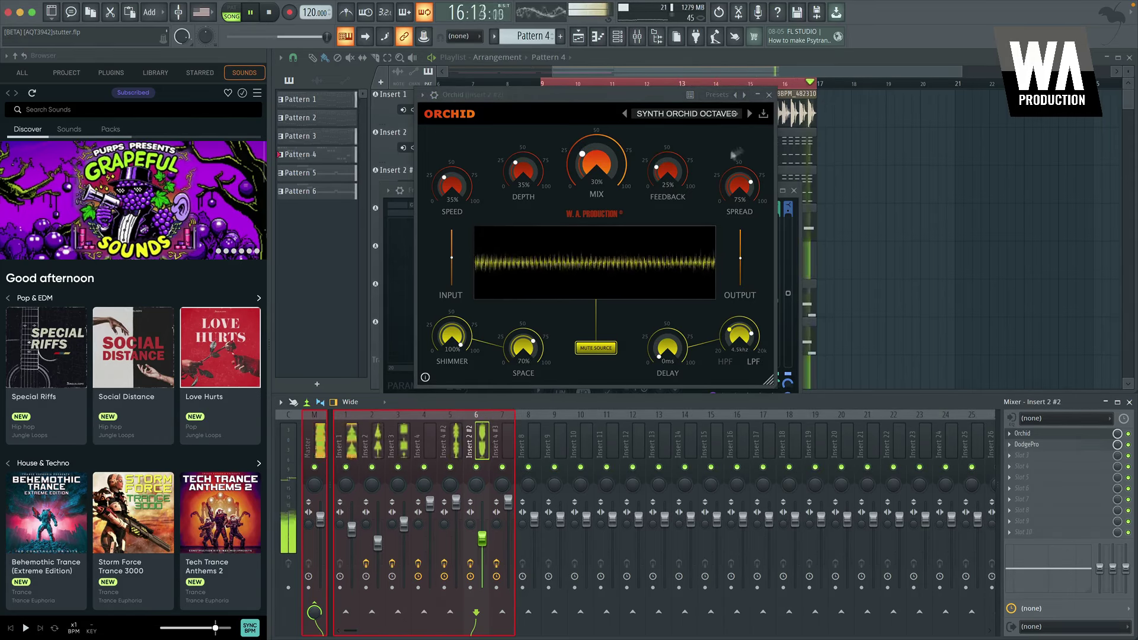
click(749, 113)
click(688, 113)
click(685, 273)
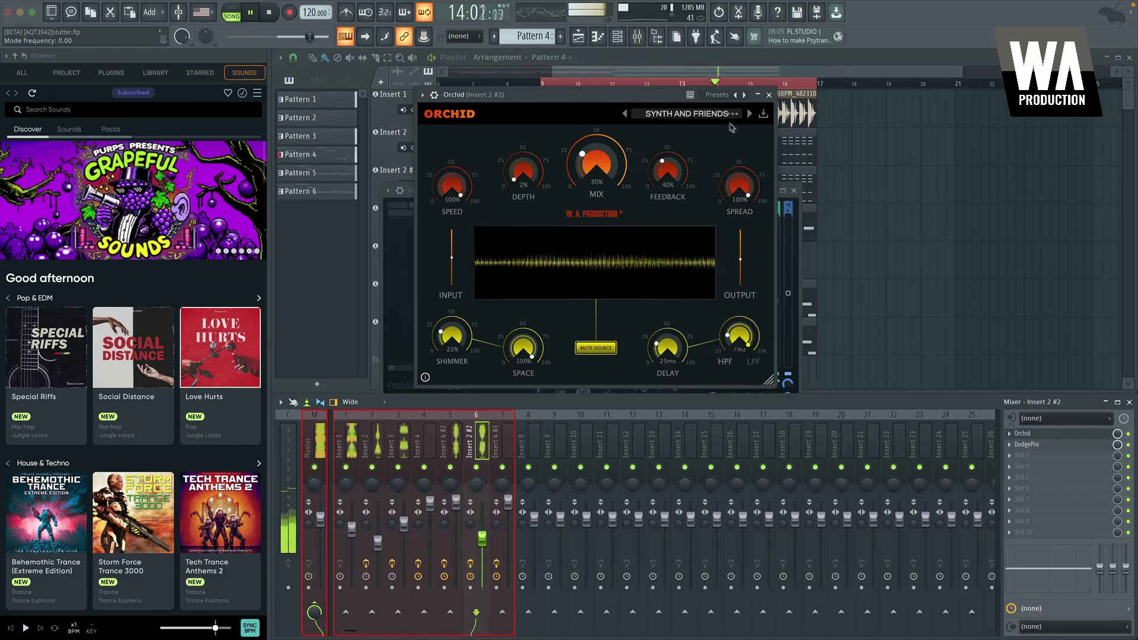
Set Orchid's mix to 25%, shimmer to 78% and spread to 70%, and unsolo Insert 2 #2
drag(613, 194, 585, 187)
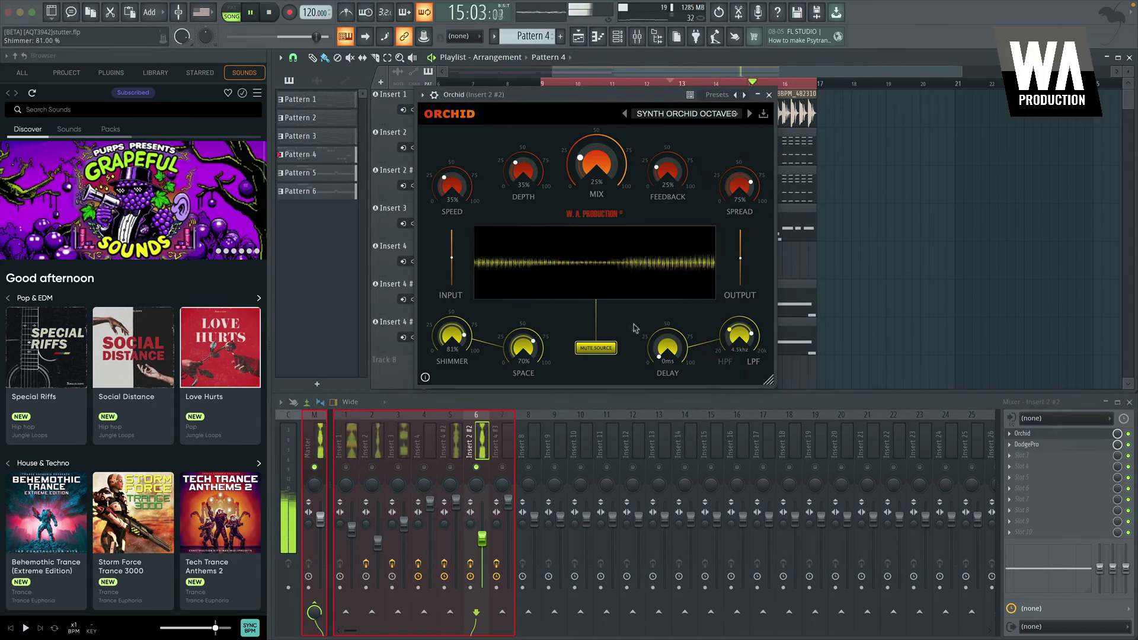
drag(738, 187, 736, 196)
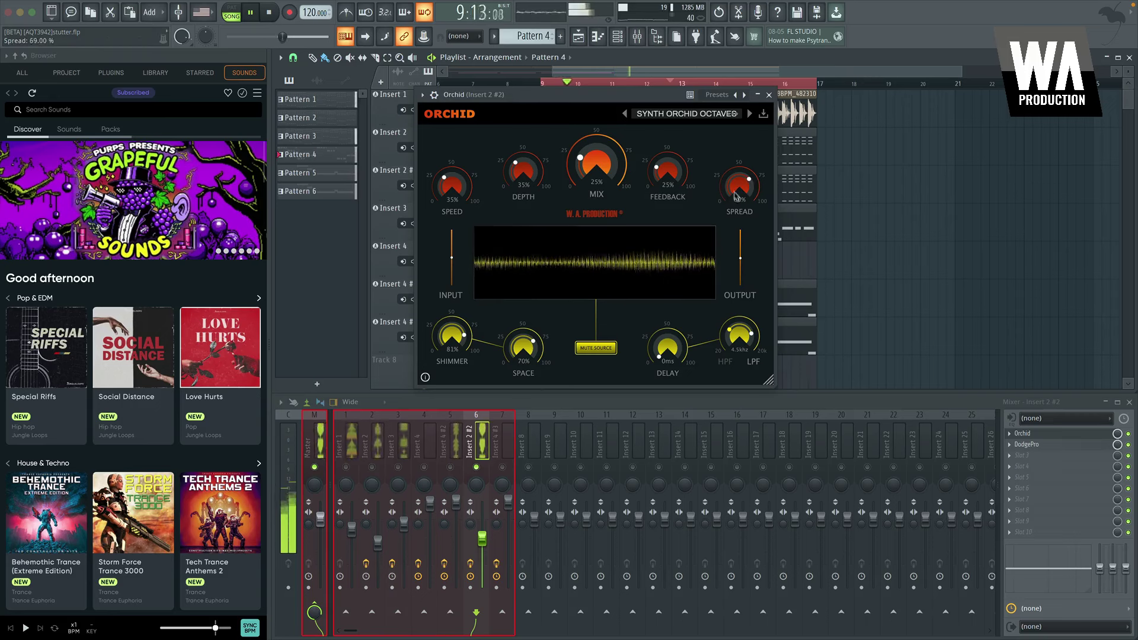
right_click(476, 467)
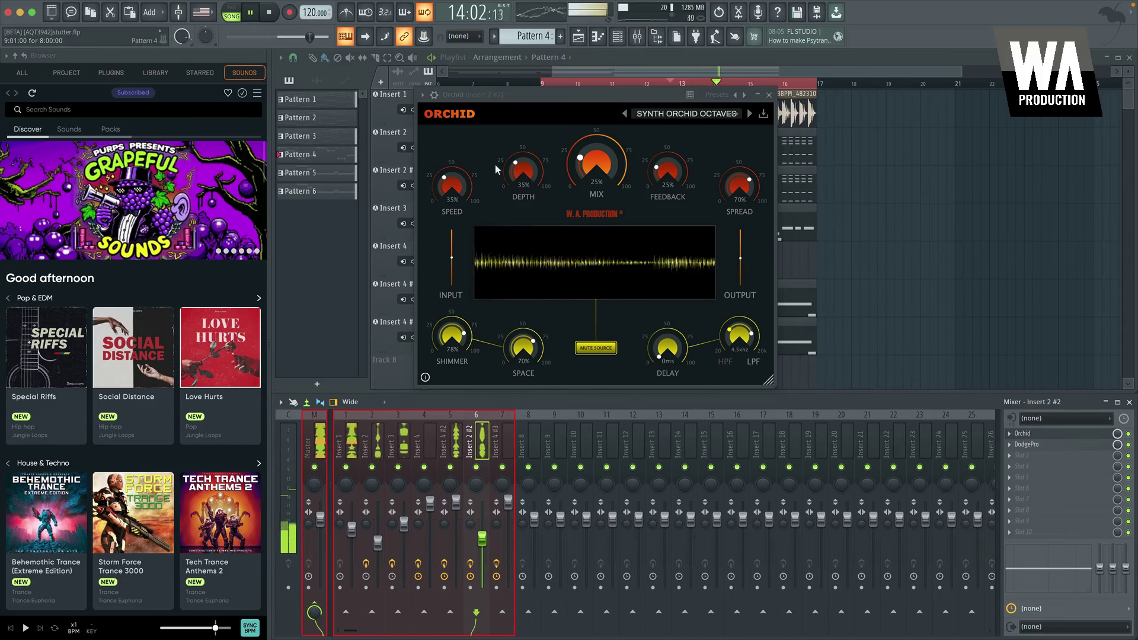
click(769, 95)
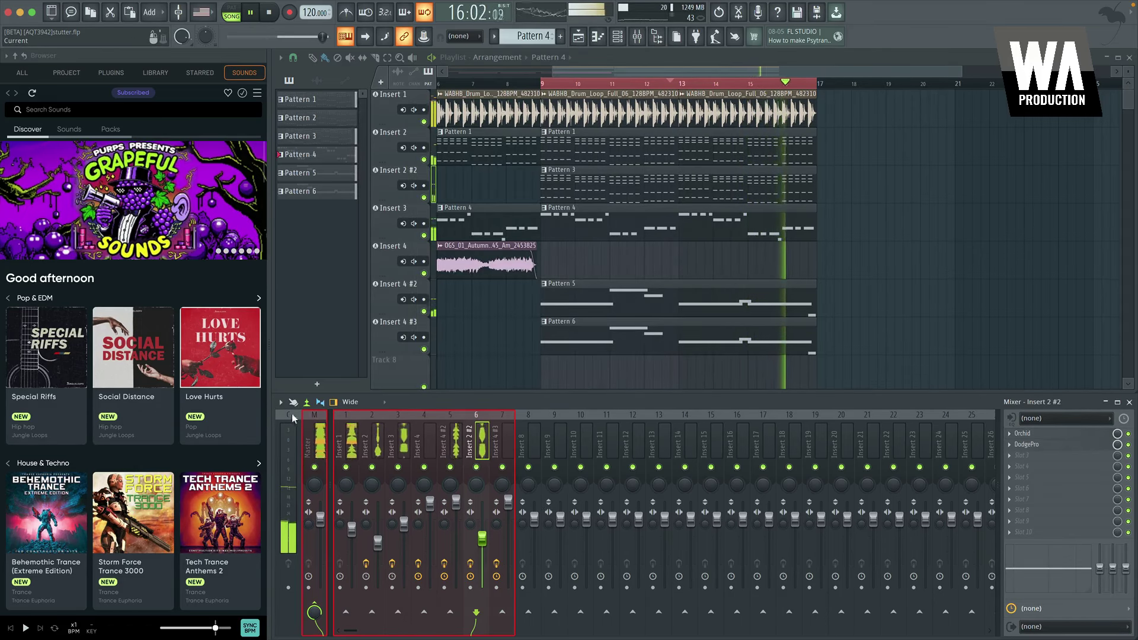
Shape Insert 8's Parametric EQ 2 with low-end cuts, including band 2 at about -3.5 dB and 219 Hz, a slight band 4 boost and a band 5 dip
click(315, 442)
key(space)
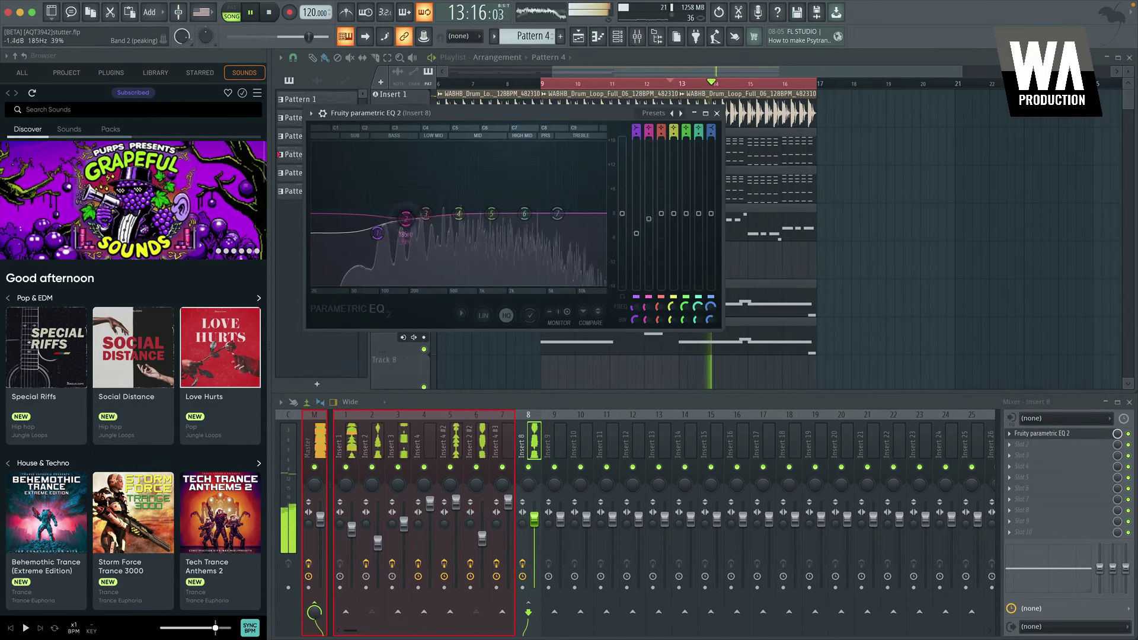
drag(406, 224, 409, 230)
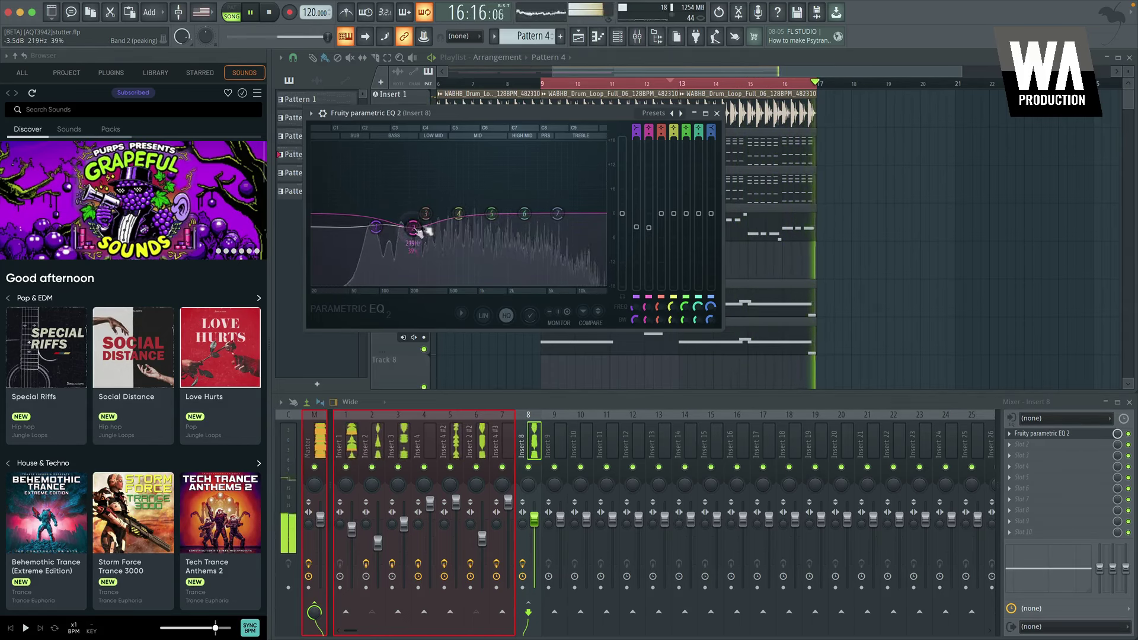
click(458, 214)
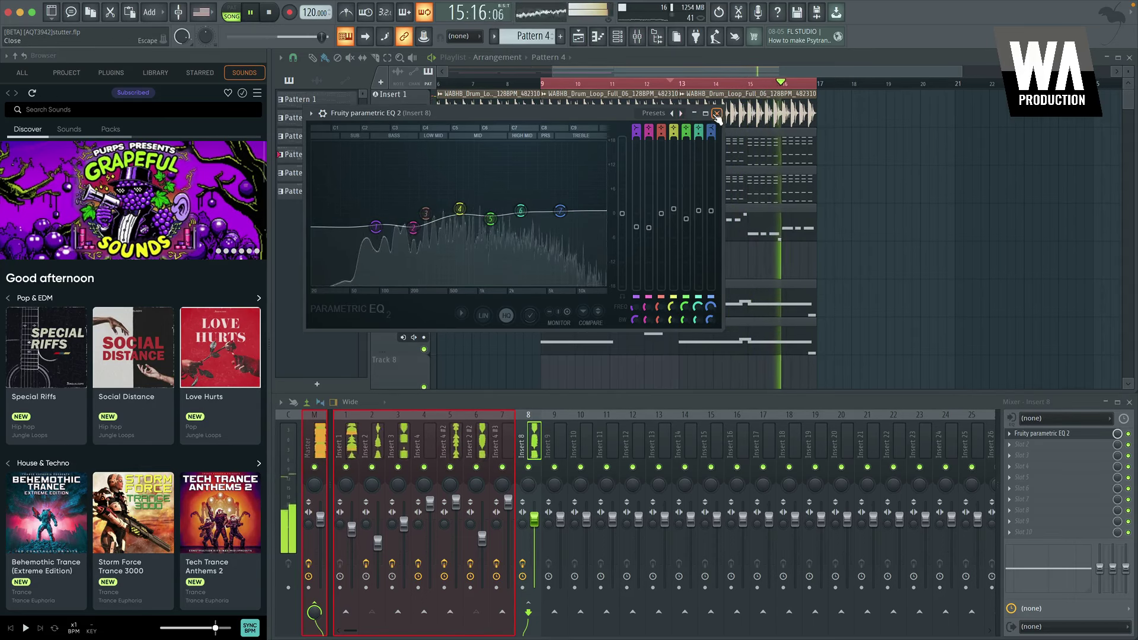
key(Escape)
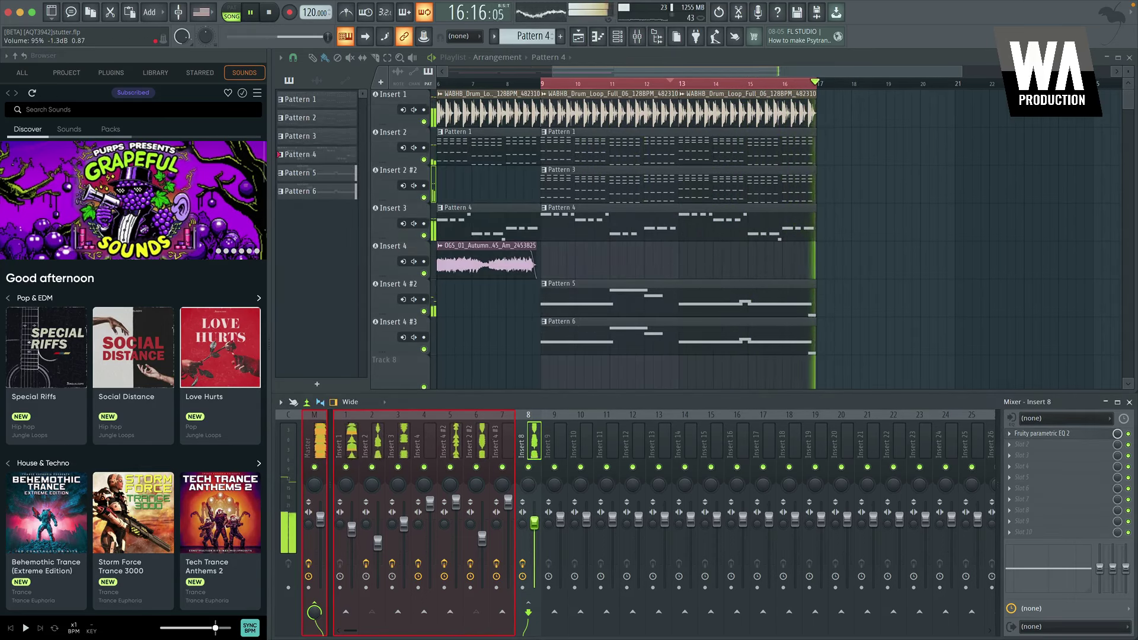
Set Insert 8's mixer volume to -0.7 dB and lower Insert 2's volume slightly
drag(533, 517, 534, 519)
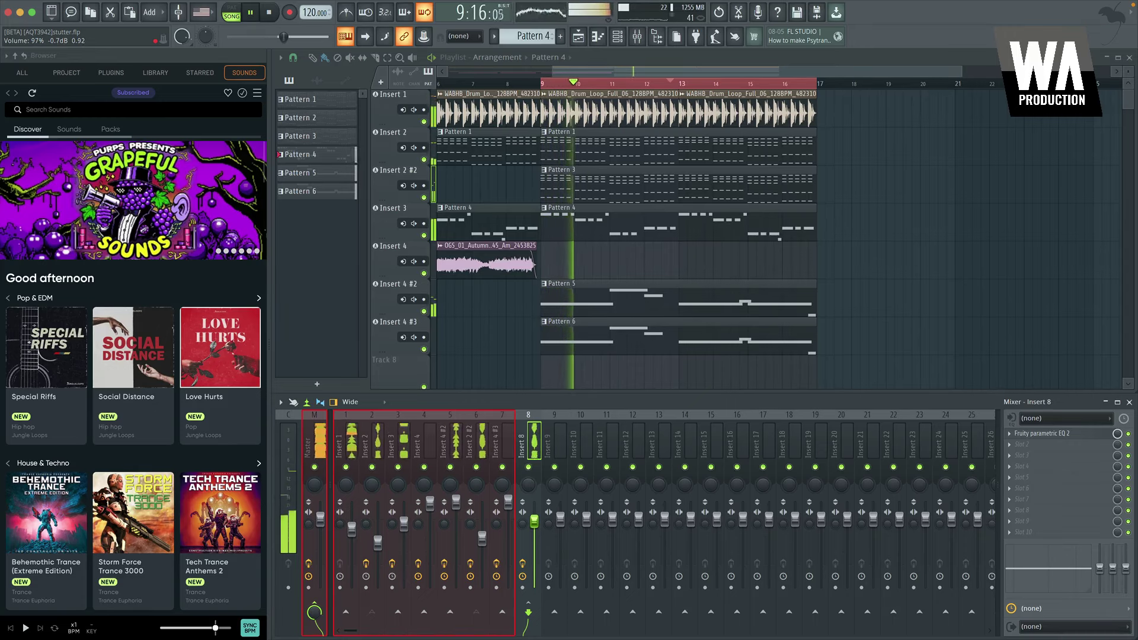
drag(377, 542, 378, 545)
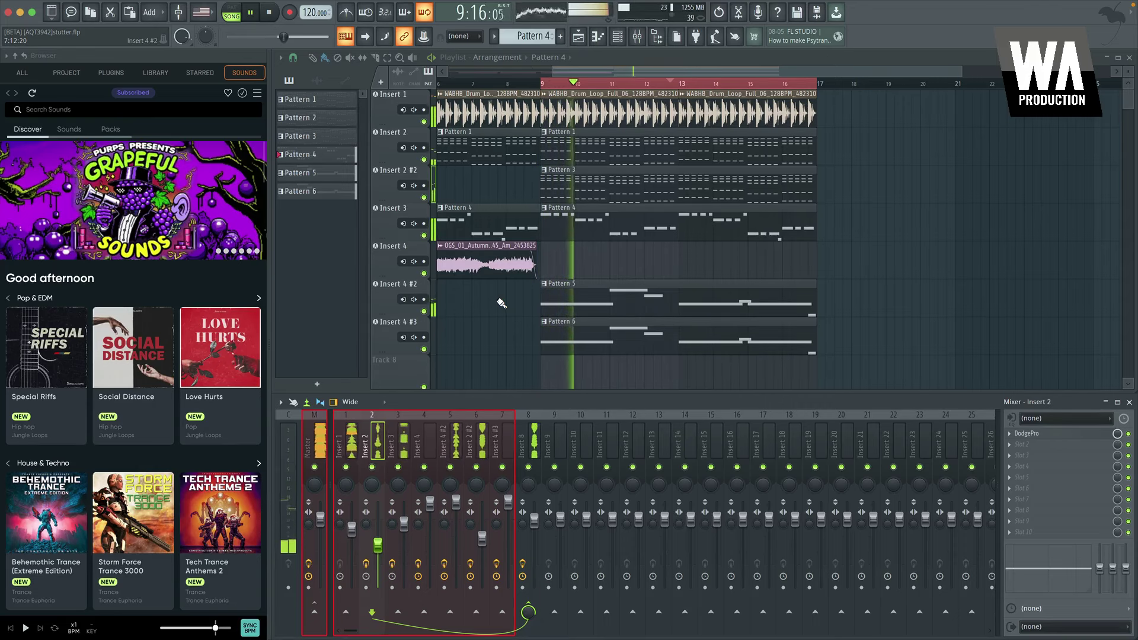
key(space)
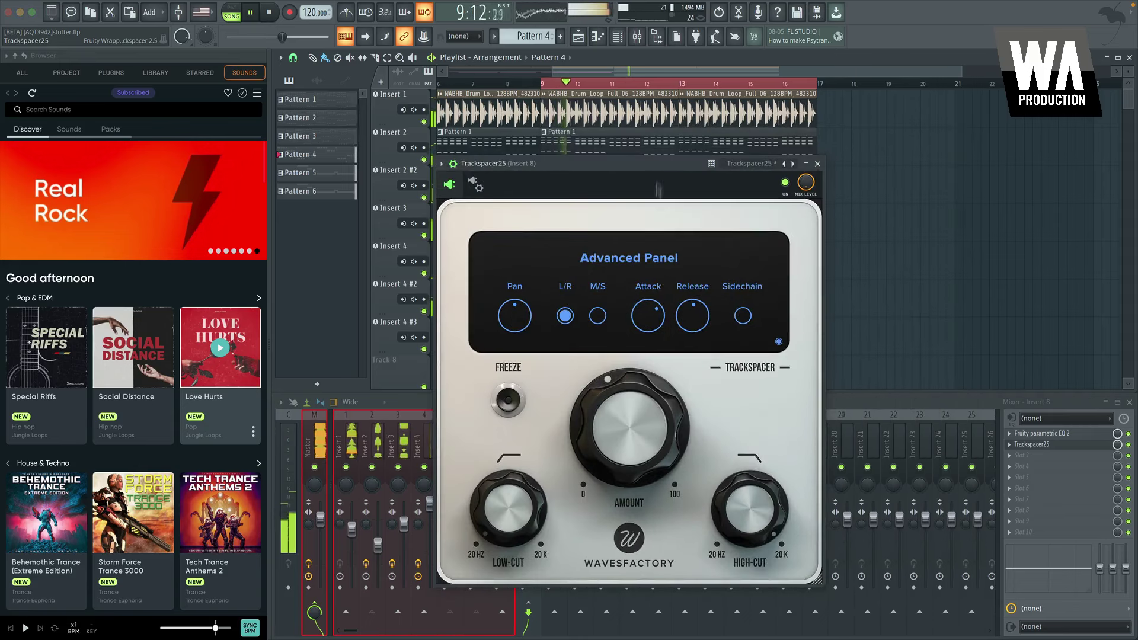
Set the Trackspacer amount on Insert 8 to about 20.6%, comparing the sound with the effect bypassed
drag(642, 439, 745, 369)
drag(637, 448, 657, 412)
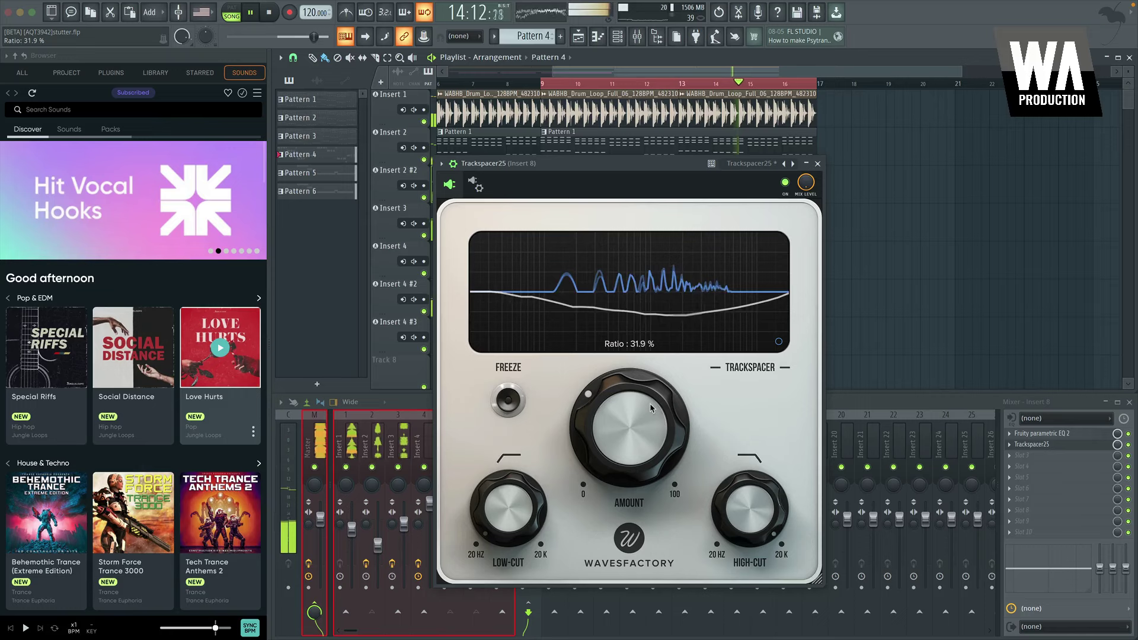
click(1129, 445)
click(1129, 446)
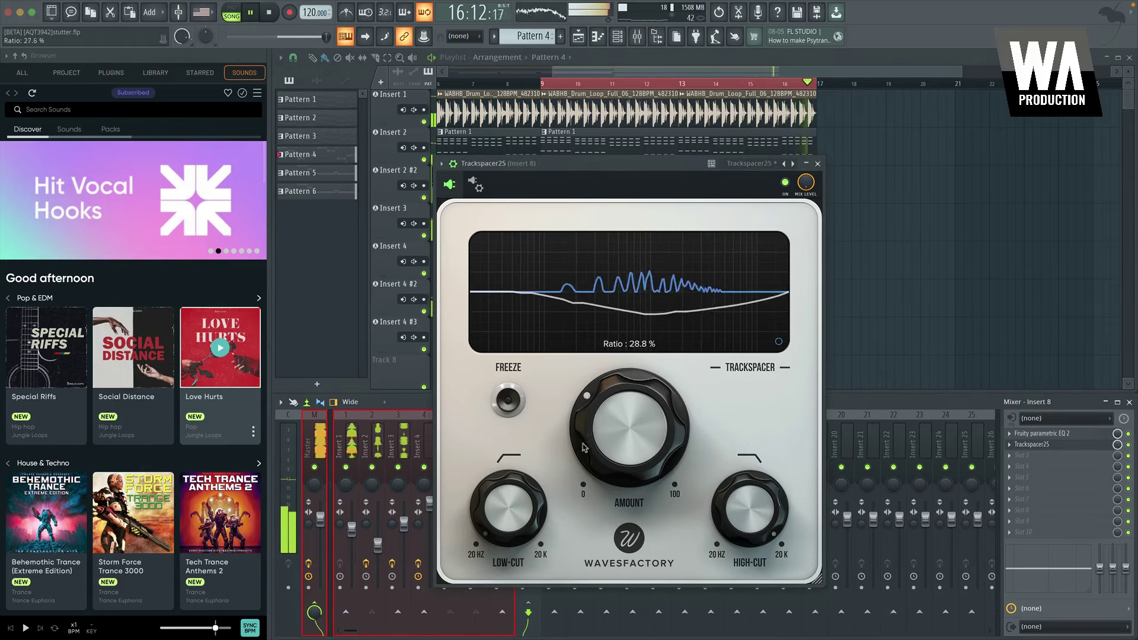
drag(578, 432, 578, 456)
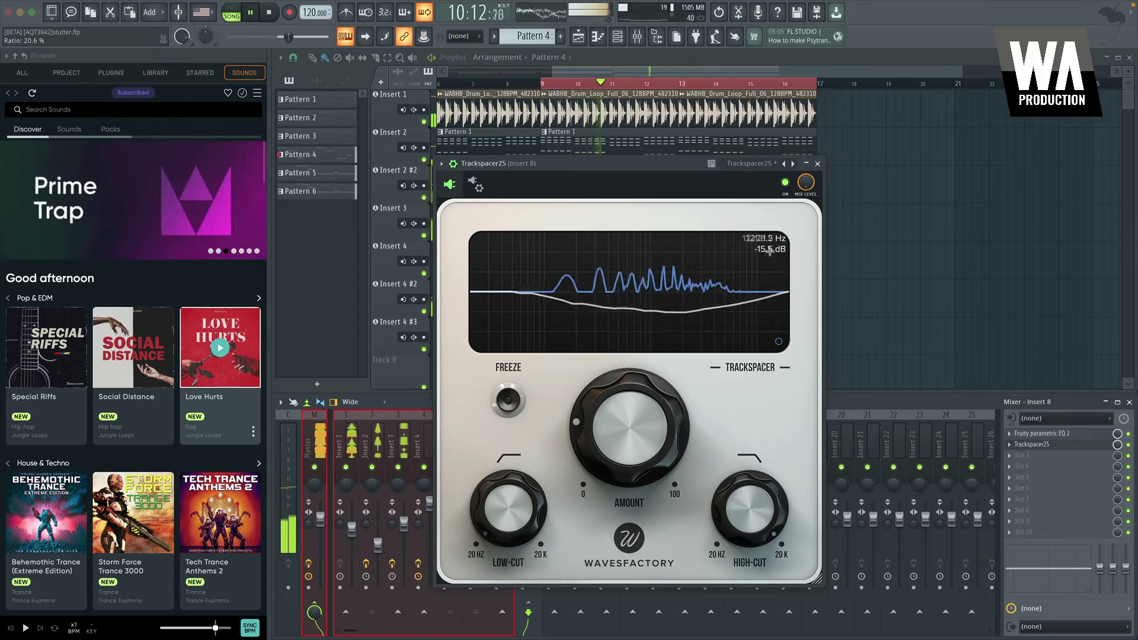
drag(658, 164, 657, 164)
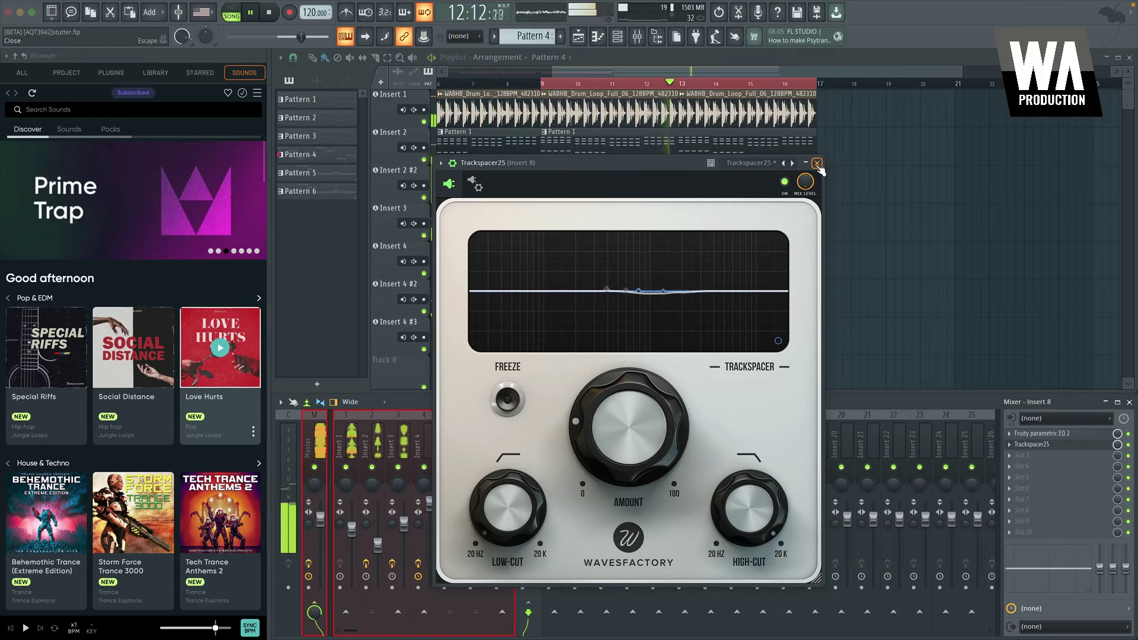
click(818, 164)
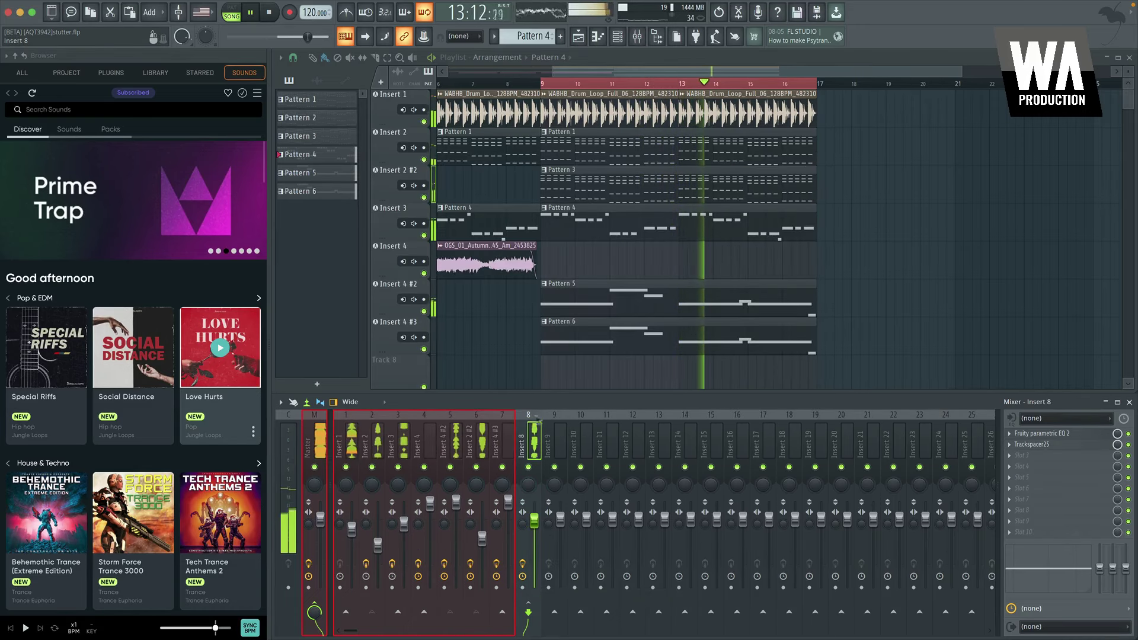
Solo Insert 4 #2, raise band 6 of its Parametric EQ 2 to about 2.2 dB at 3394 Hz, and unsolo the track
click(453, 442)
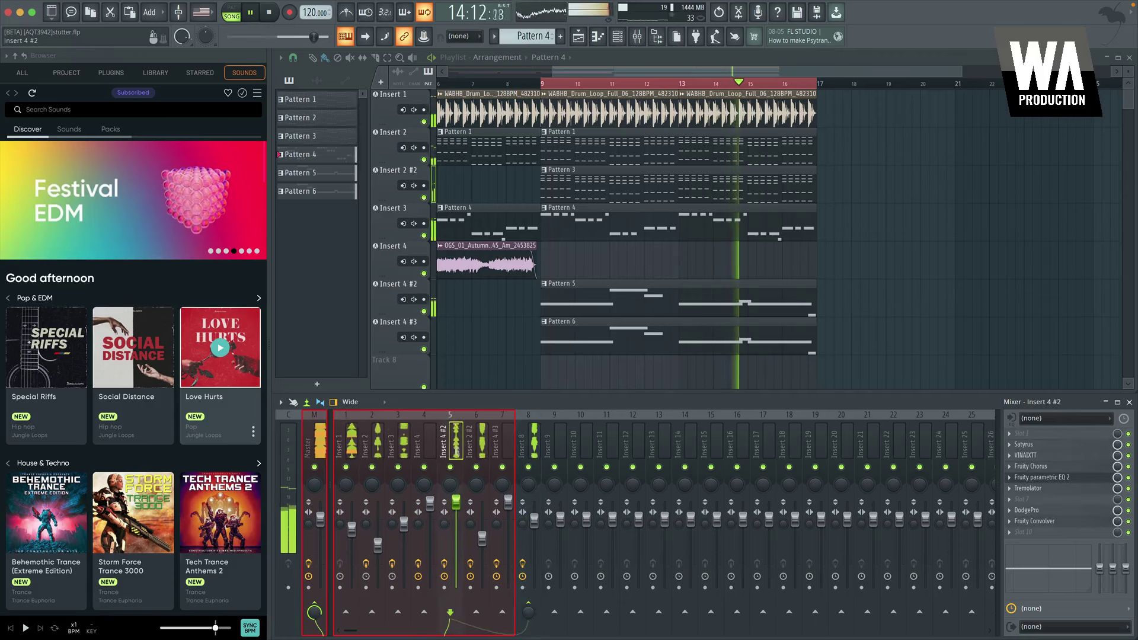
right_click(450, 468)
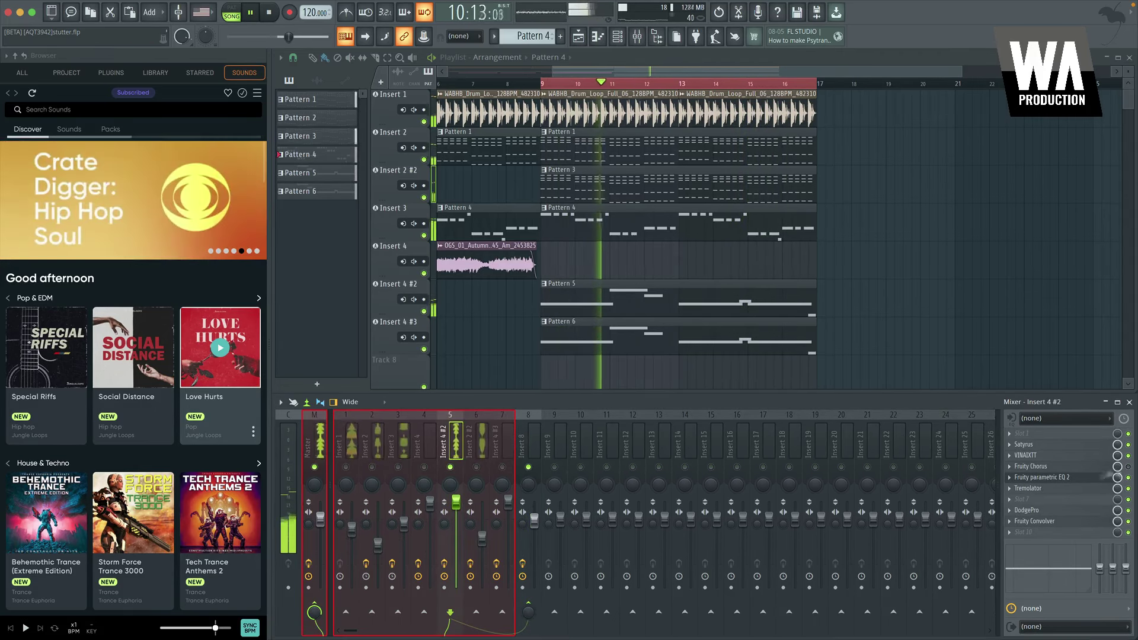
click(1041, 477)
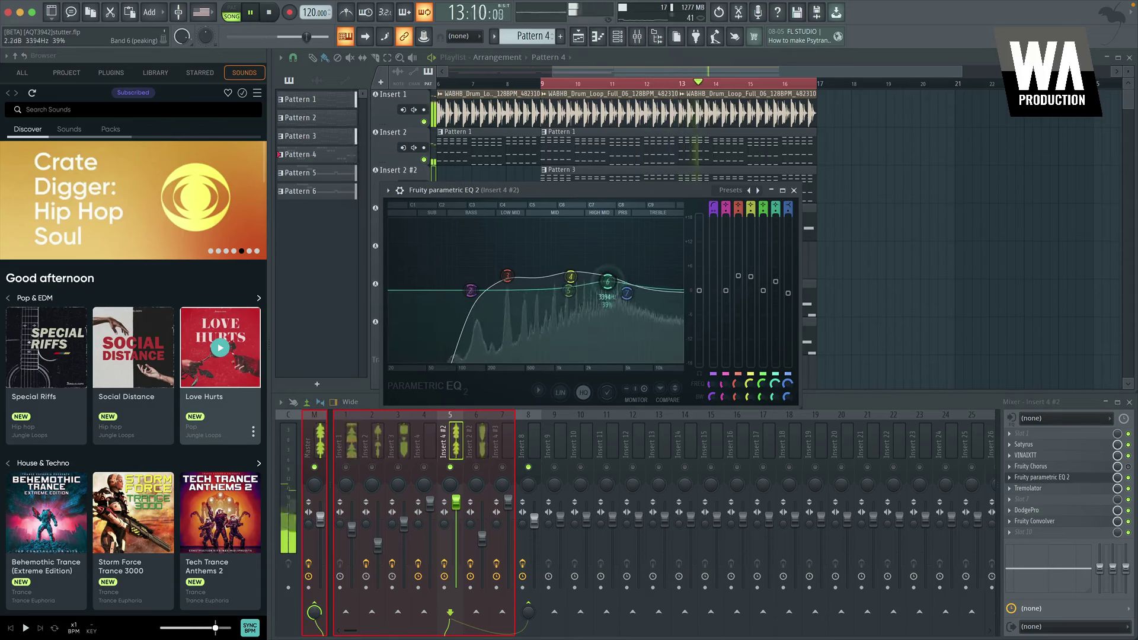
click(794, 191)
right_click(450, 467)
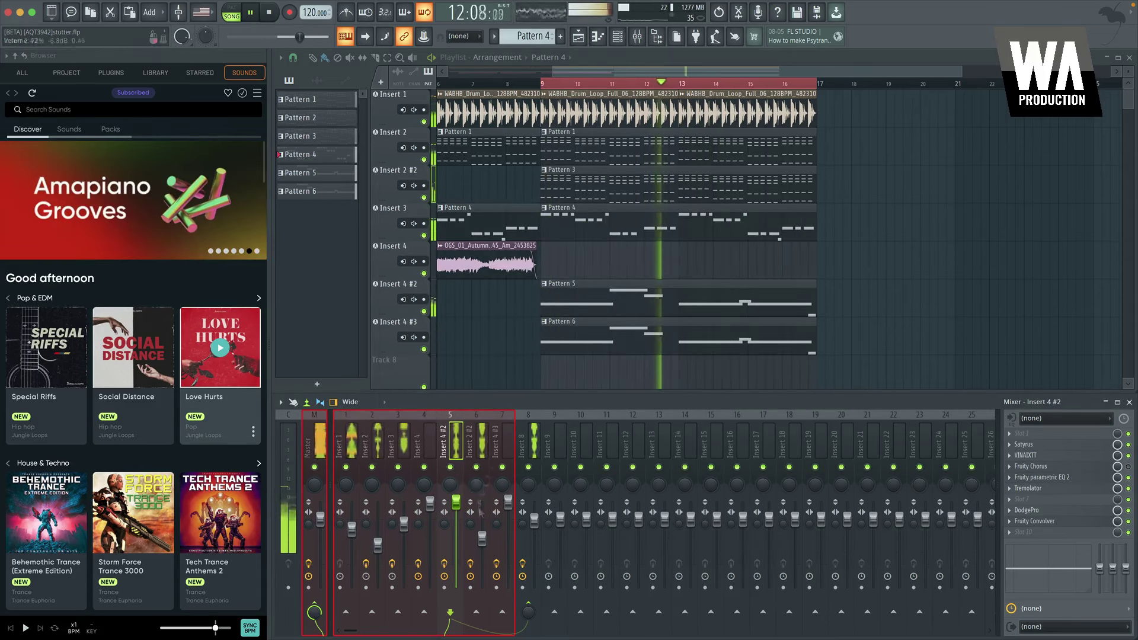
Lower bands 1 and 2 of Insert 8's Parametric EQ 2 further and select the Master track
click(521, 441)
click(1042, 433)
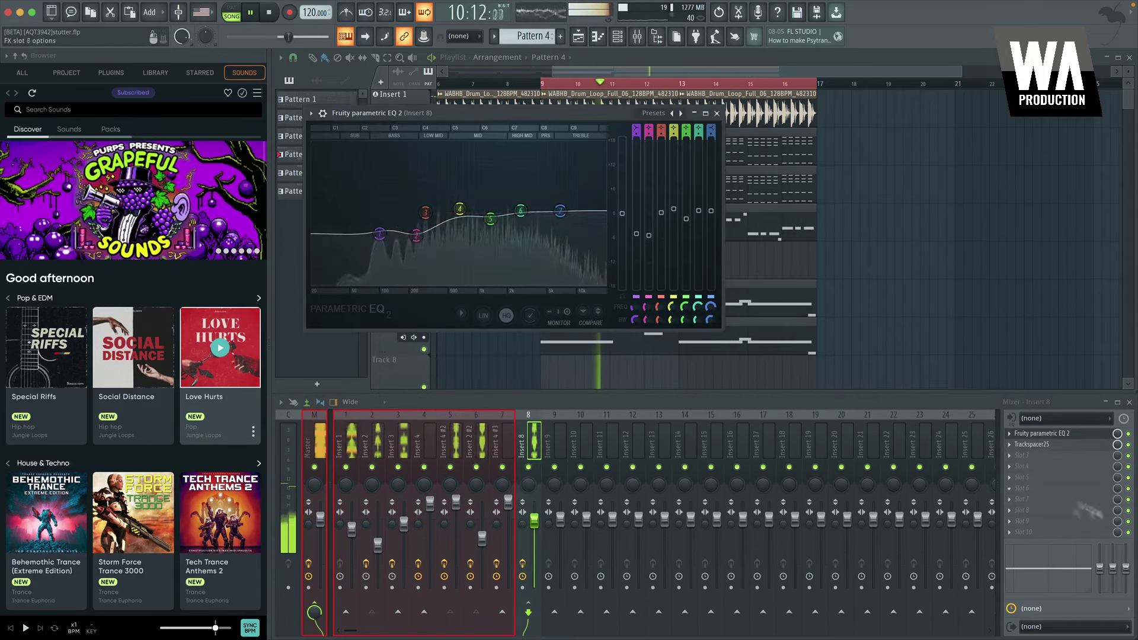
click(1042, 433)
click(311, 442)
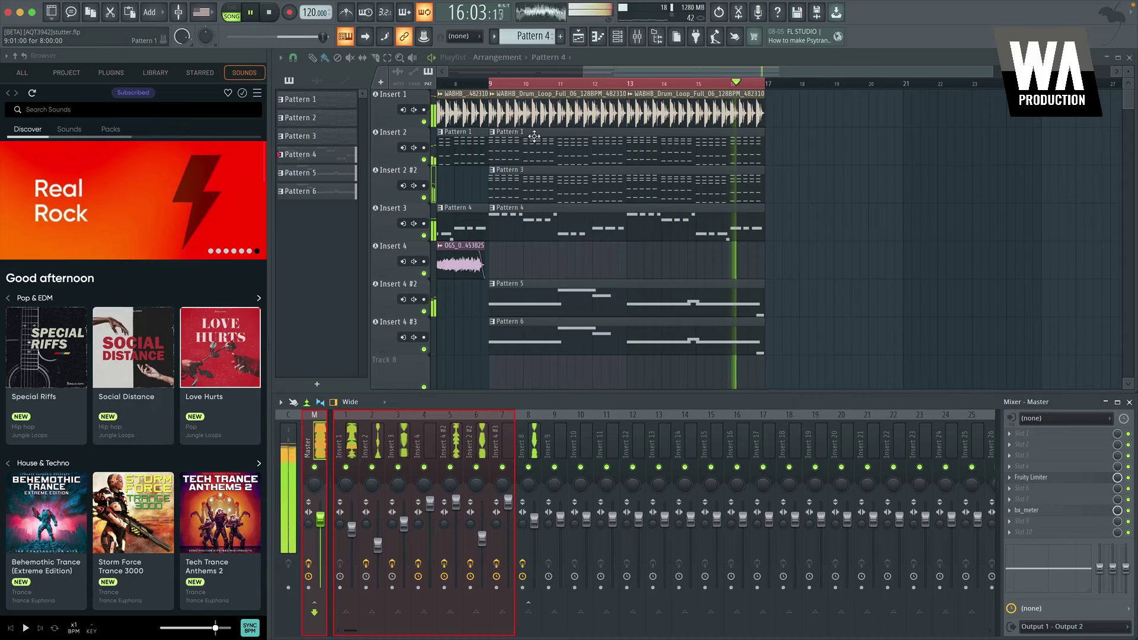
Stop playback and start mastering "stutter (mastered)" as WAV at CD loudness with Automatic and Tech House references
key(space)
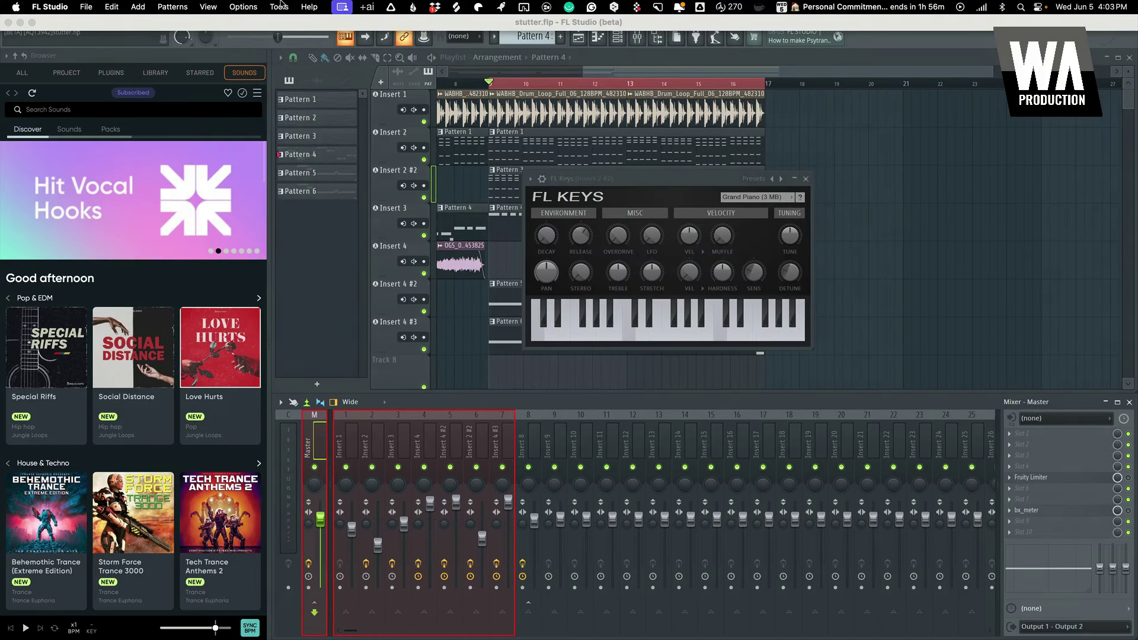
click(278, 6)
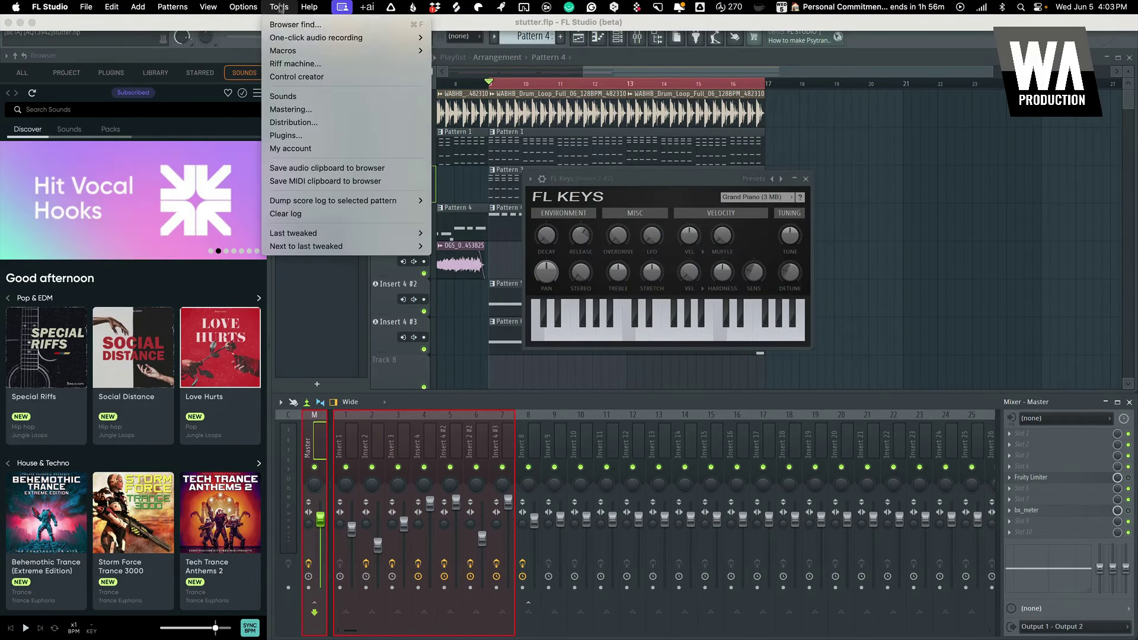
click(290, 111)
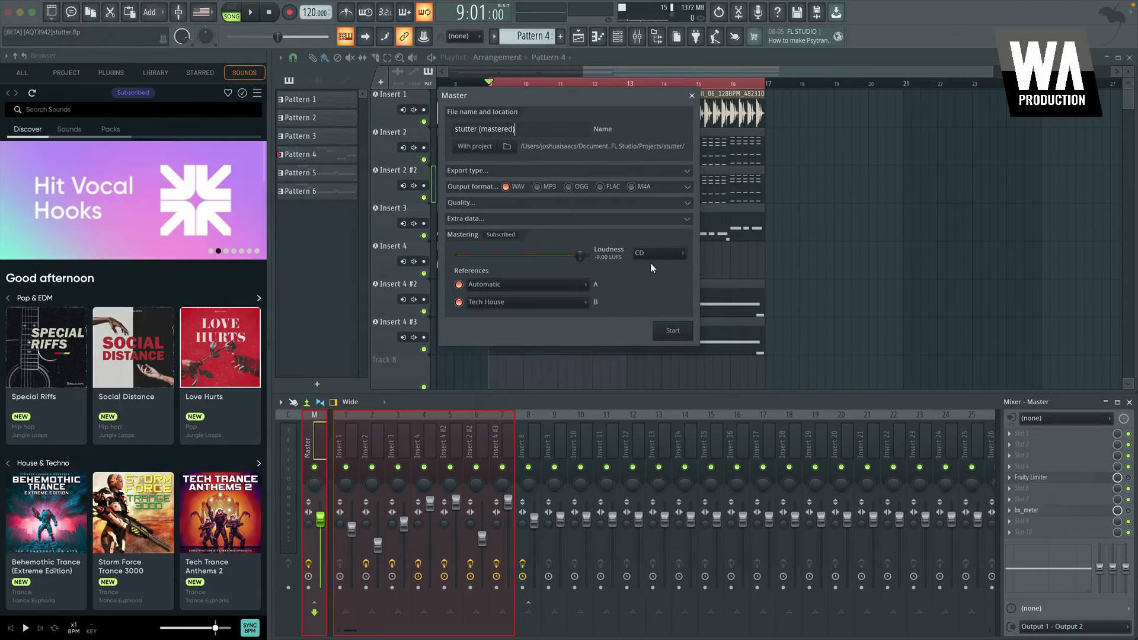
click(674, 331)
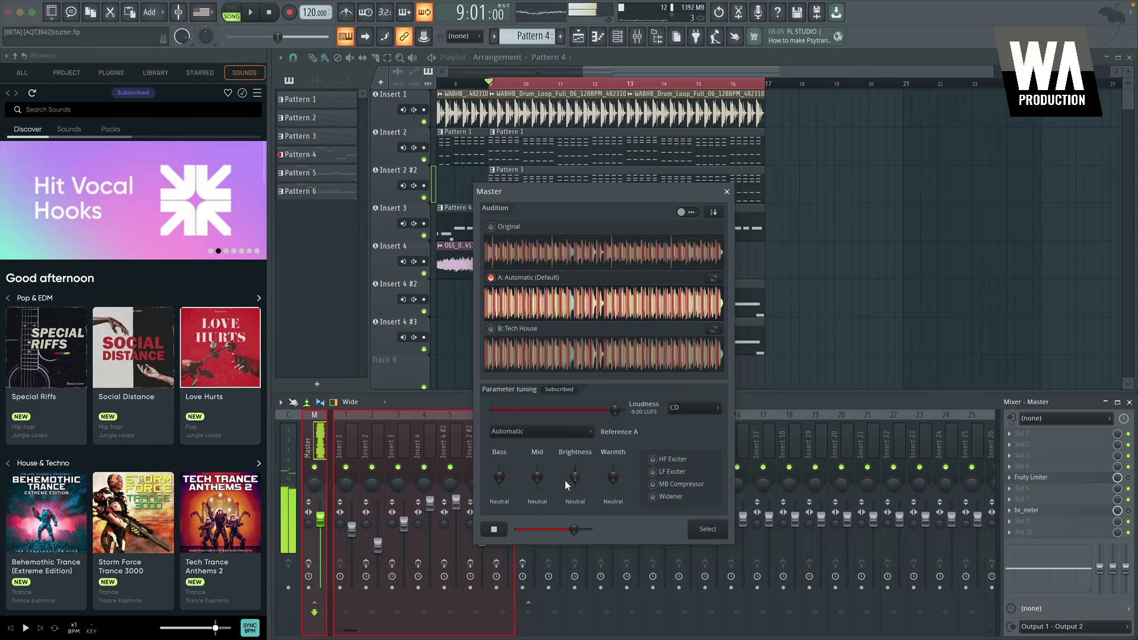
Compare the Tech House and Automatic masters, and save the Automatic one with HF Exciter, LF Exciter, MB Compressor and Widener enabled
click(491, 329)
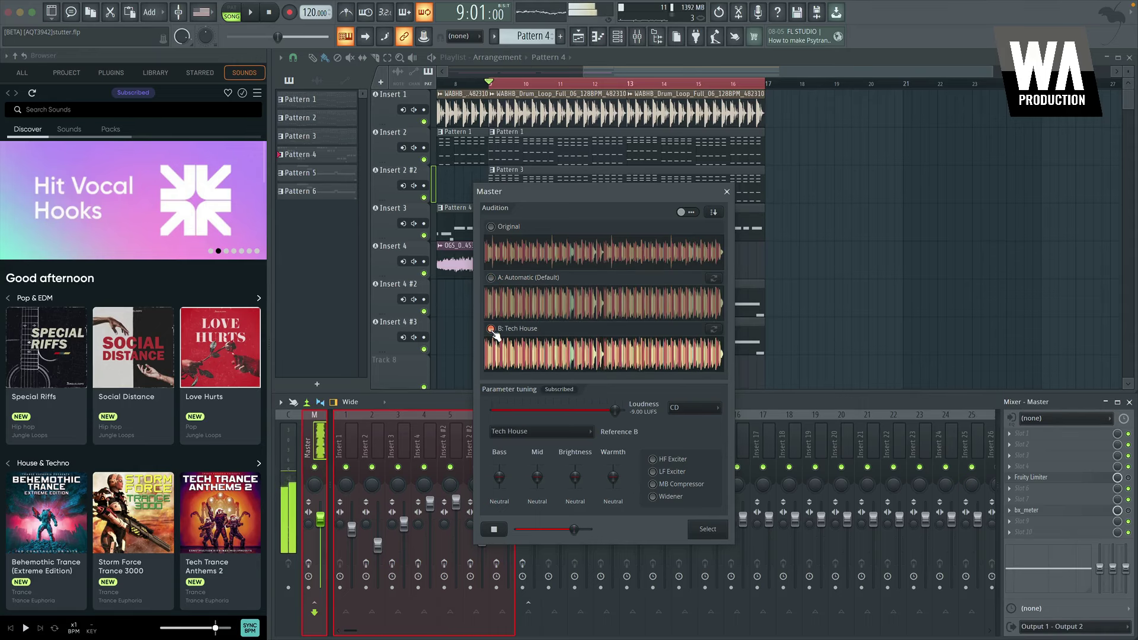
click(492, 278)
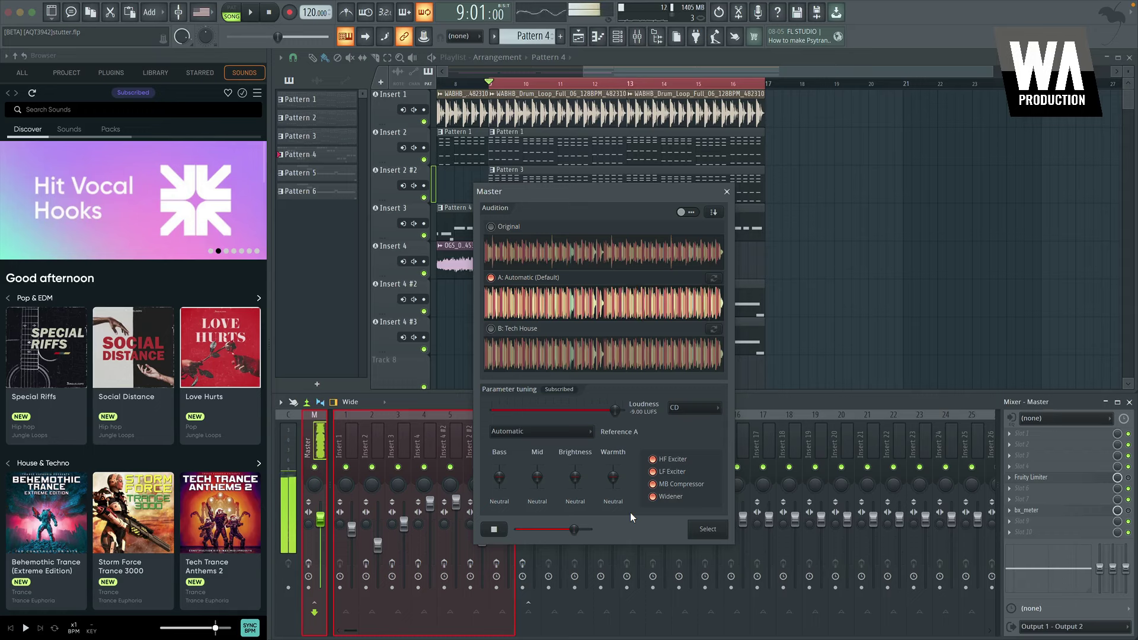
click(708, 529)
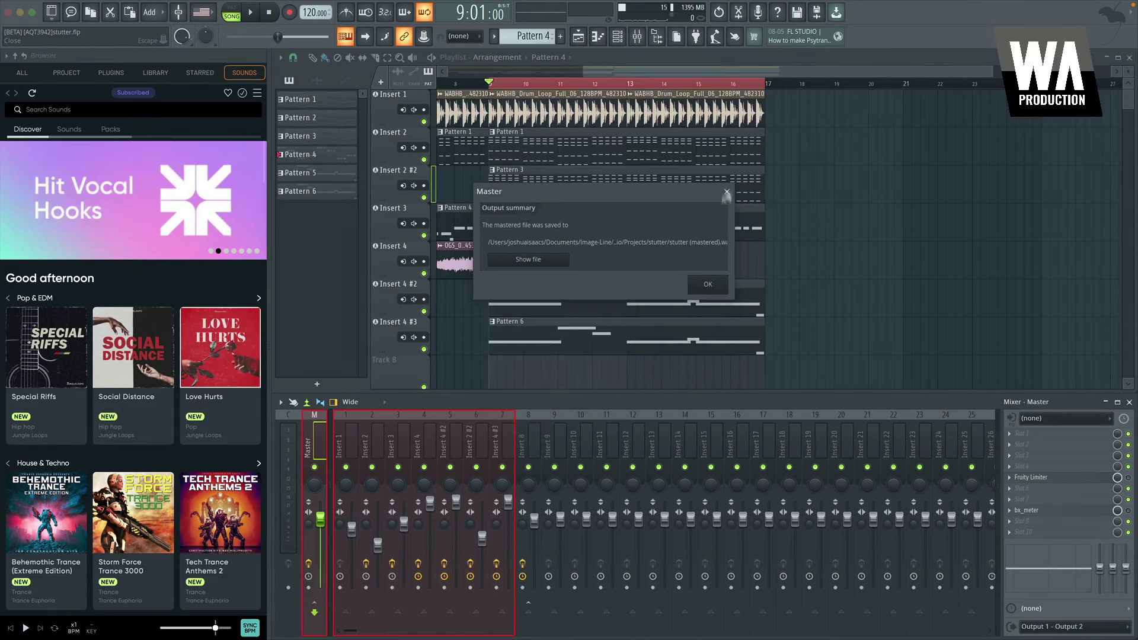
click(708, 284)
key(space)
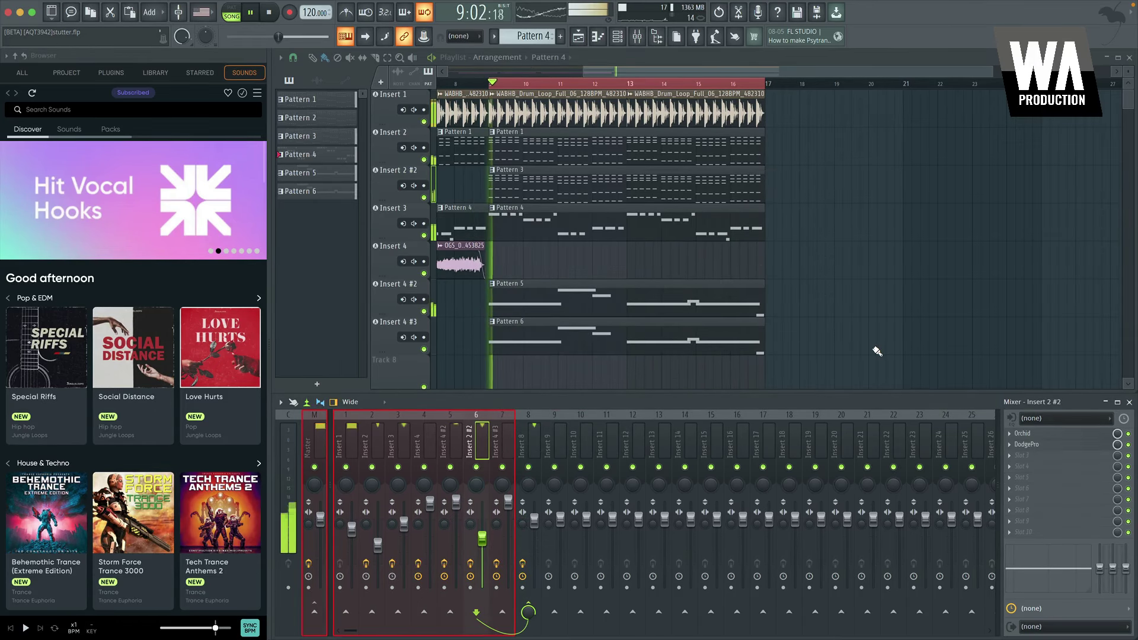